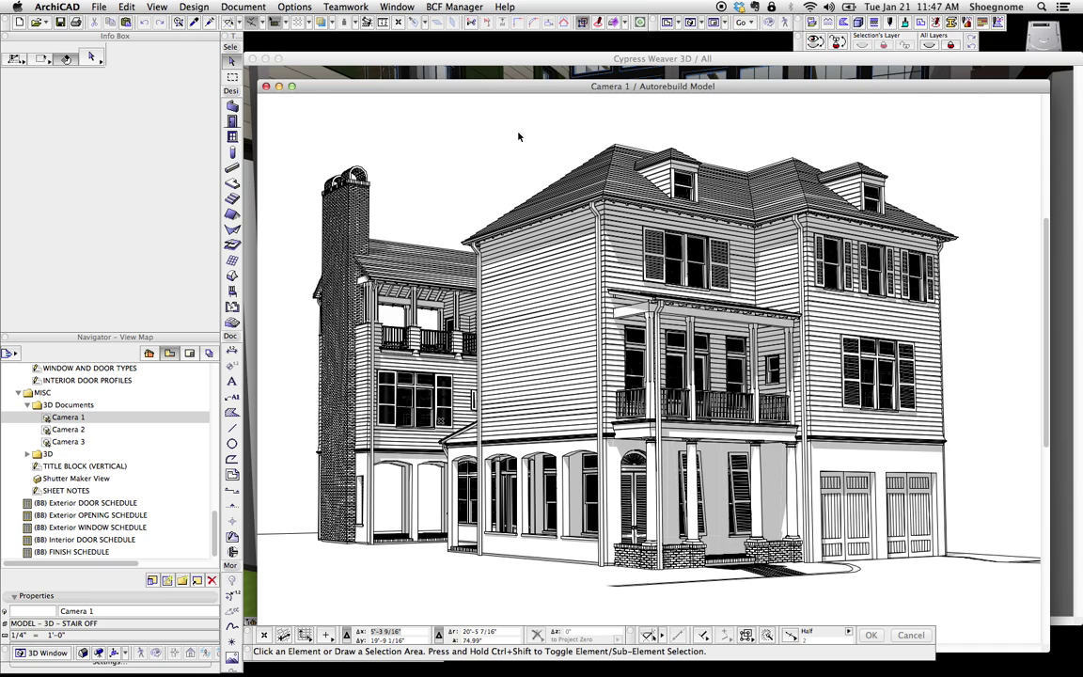
- Examine the Camera 1 3D document and review its model display settings without changing them
{"action": "middle_click_drag", "start_coordinate": [518, 137], "coordinate": [507, 201], "text": "shift"}
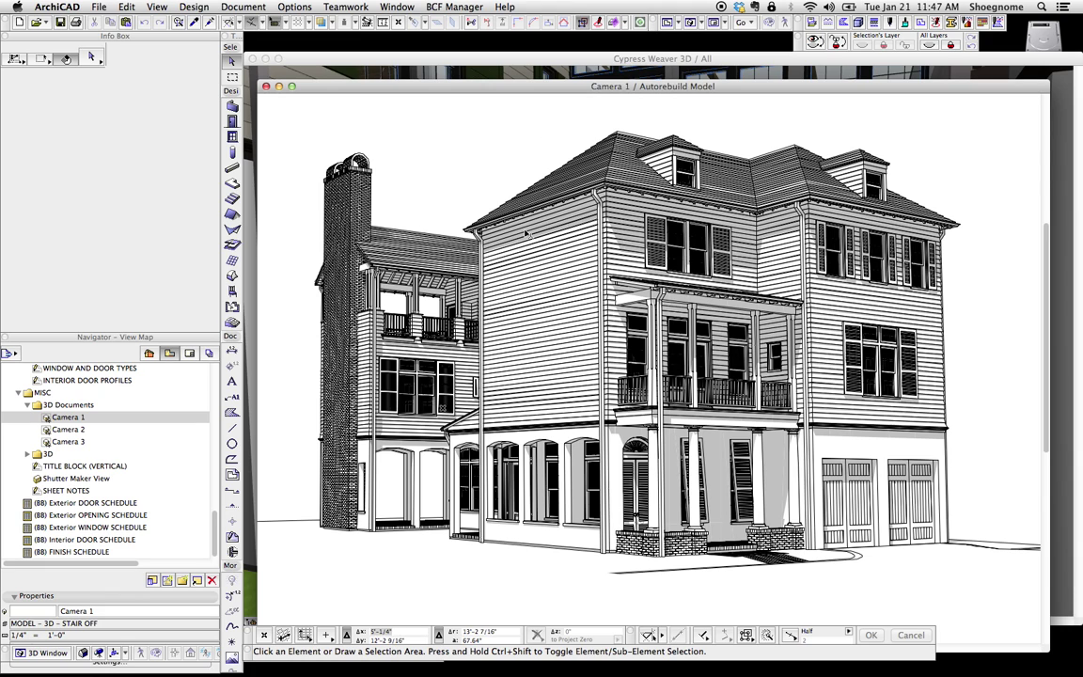
{"action": "scroll", "coordinate": [557, 208], "scroll_direction": "up", "scroll_amount": 3}
{"action": "scroll", "coordinate": [557, 209], "scroll_direction": "down", "scroll_amount": 2}
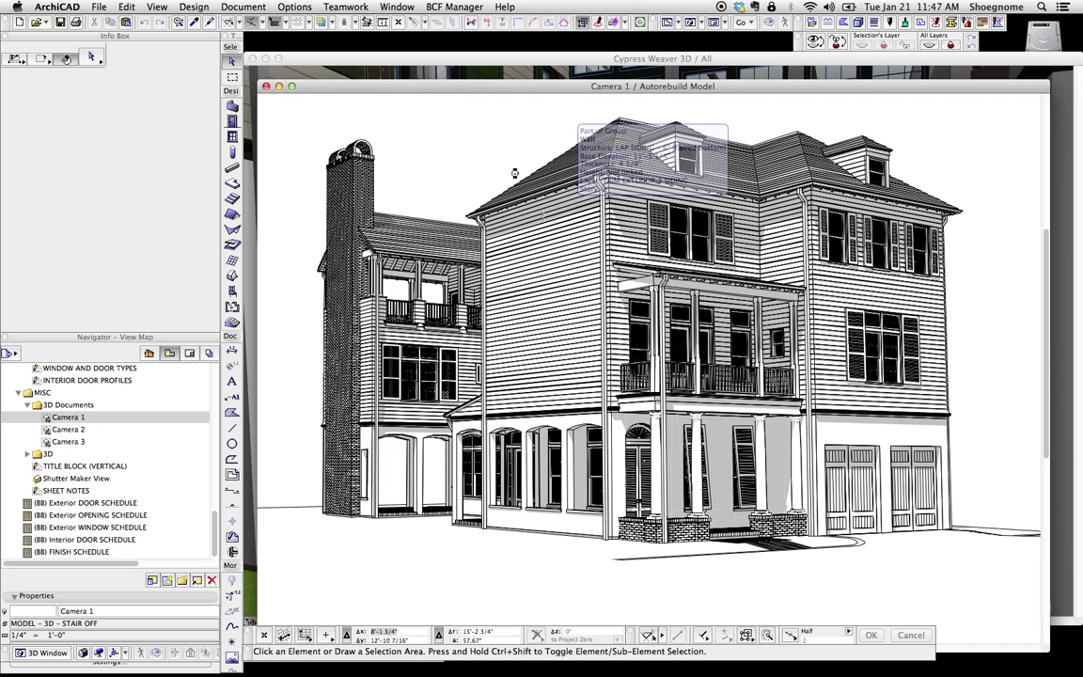
{"action": "right_click", "coordinate": [439, 137]}
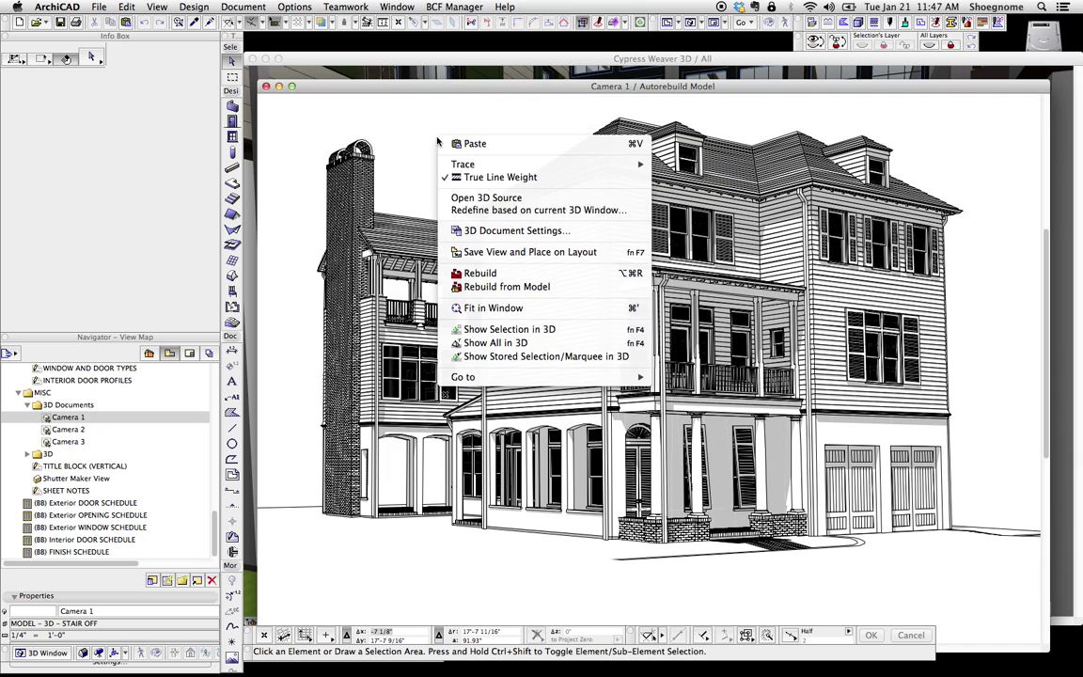
{"action": "left_click", "coordinate": [504, 231]}
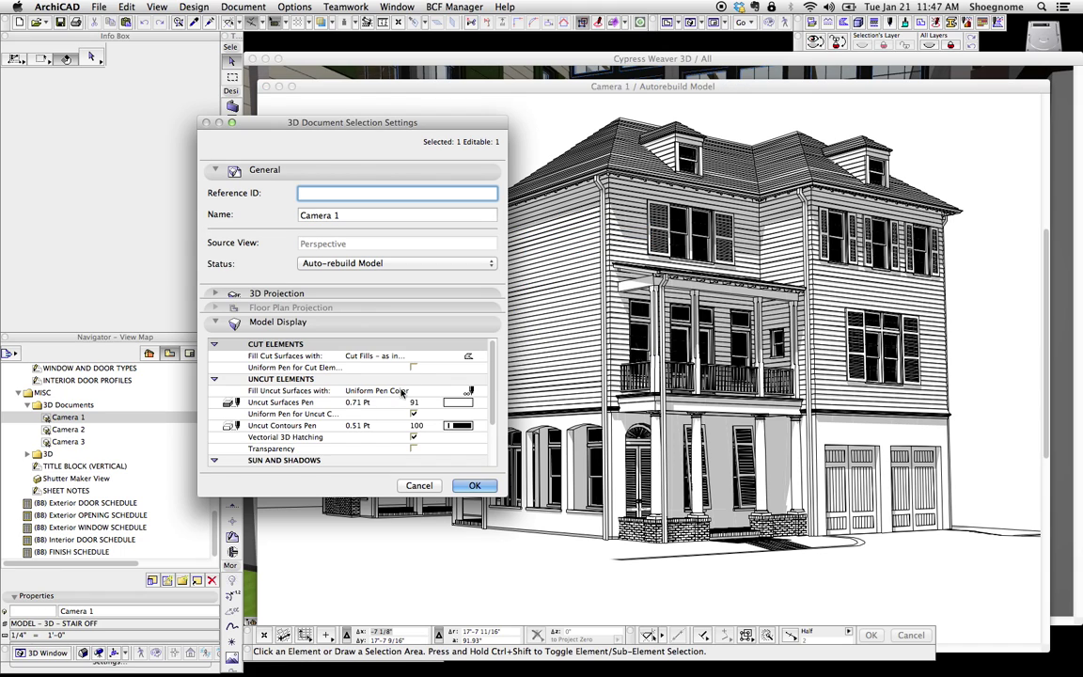
{"action": "scroll", "coordinate": [420, 383], "scroll_direction": "down", "scroll_amount": 3}
{"action": "scroll", "coordinate": [420, 383], "scroll_direction": "up", "scroll_amount": 3}
{"action": "left_click", "coordinate": [418, 485]}
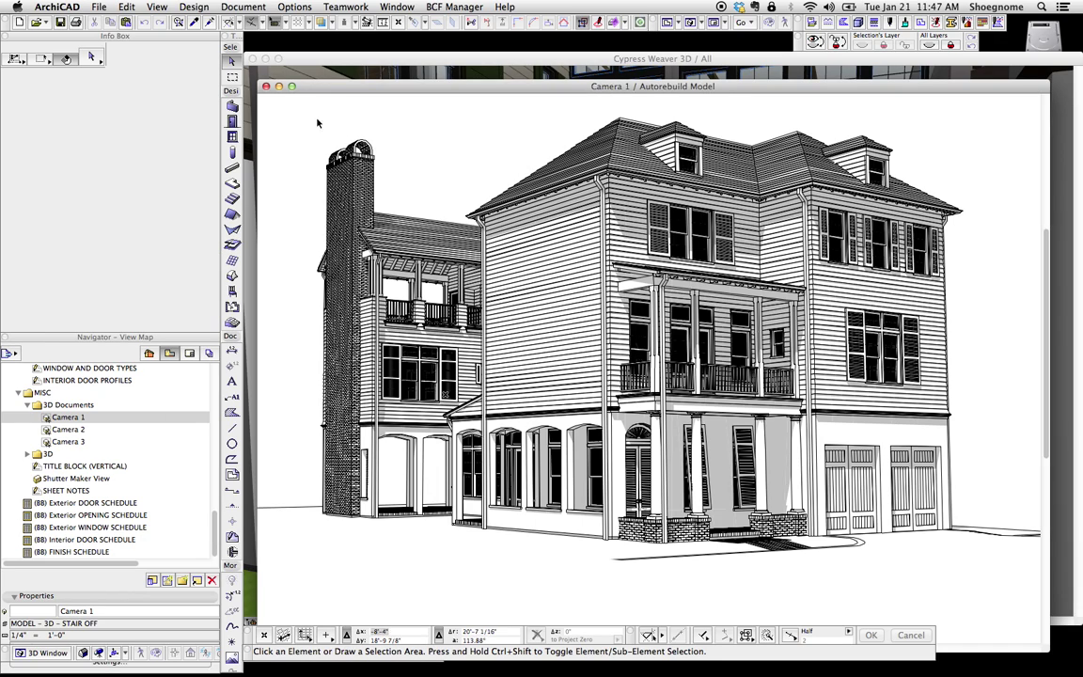
- Switch to the Cypress Weaver 3D perspective window showing the rear courtyard
{"action": "left_click", "coordinate": [386, 67]}
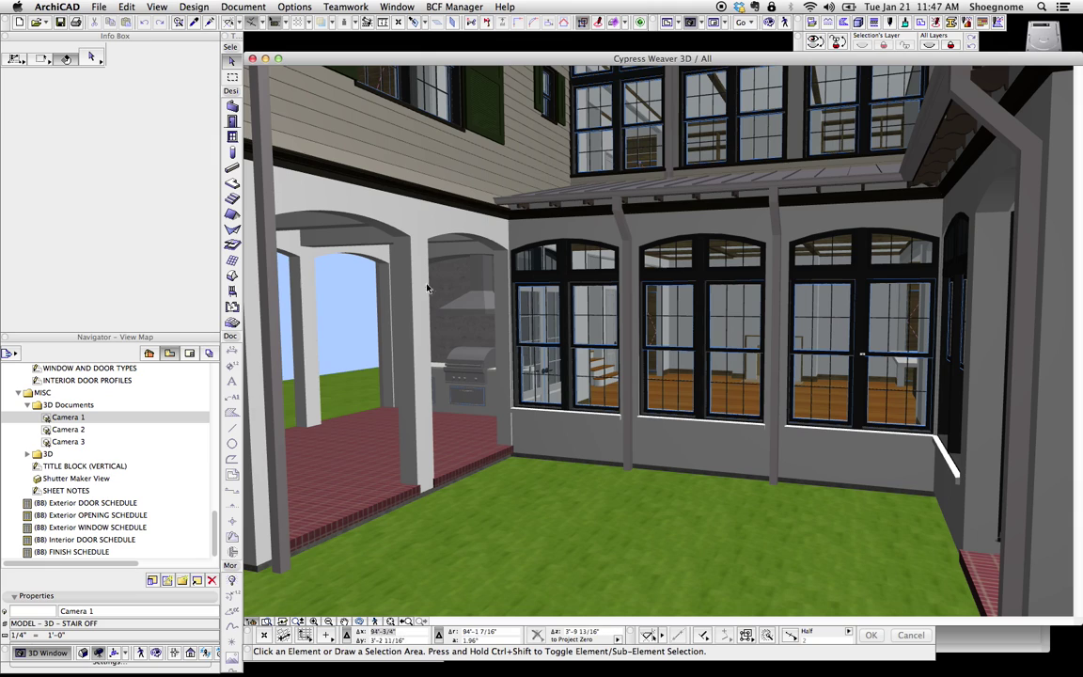
{"action": "right_click", "coordinate": [648, 242]}
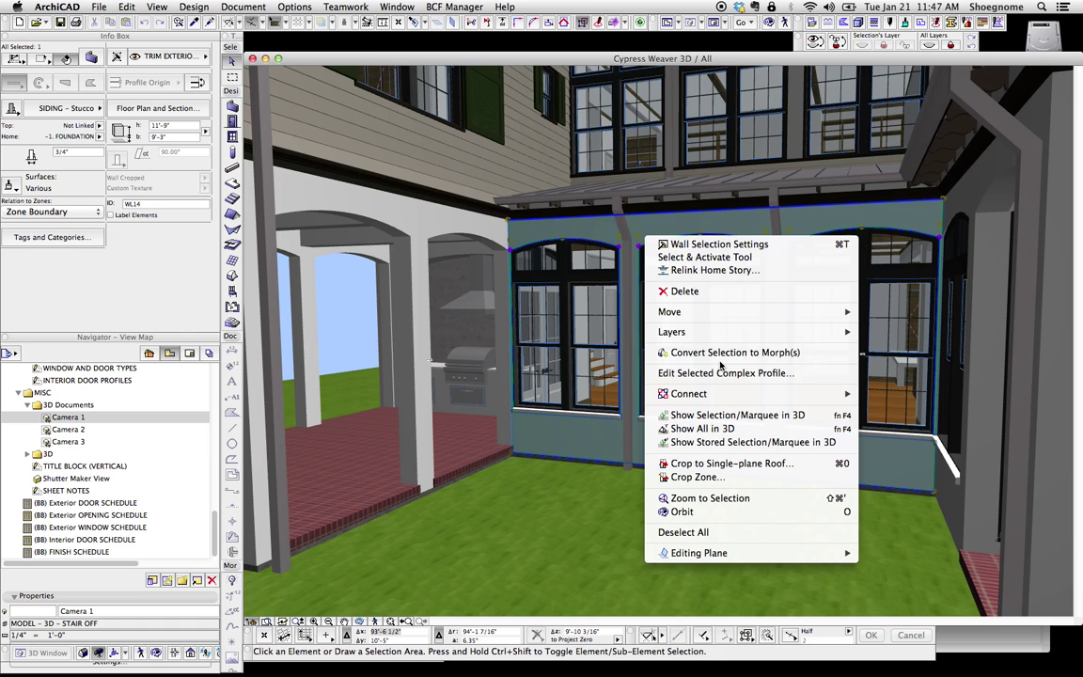
{"action": "left_click", "coordinate": [647, 231]}
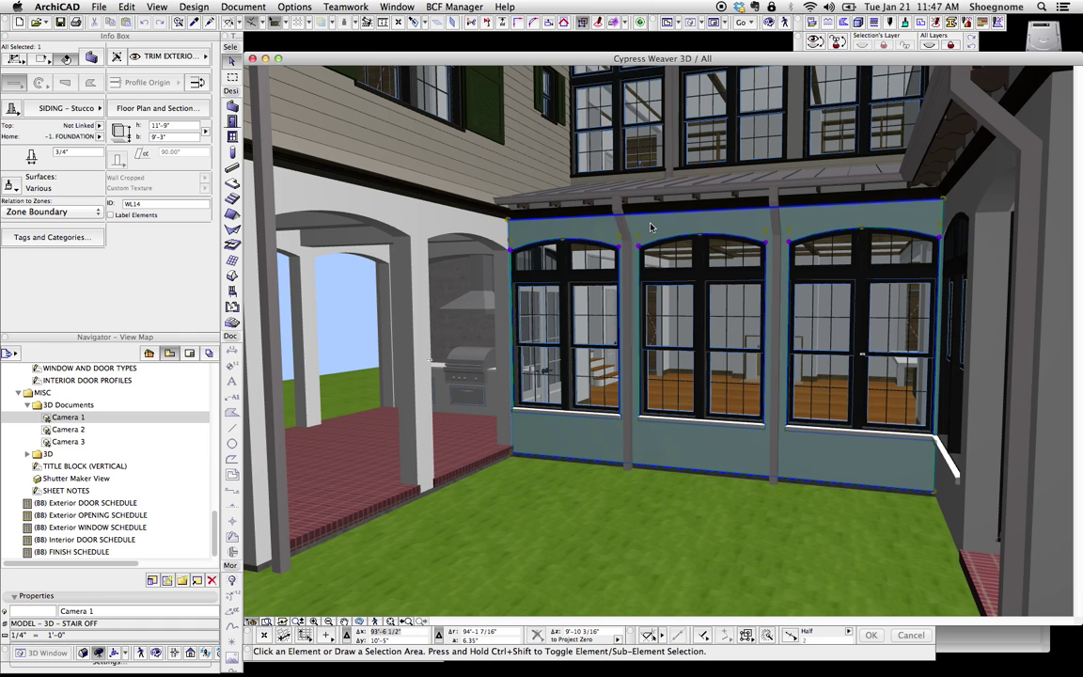
{"action": "left_click", "coordinate": [604, 200]}
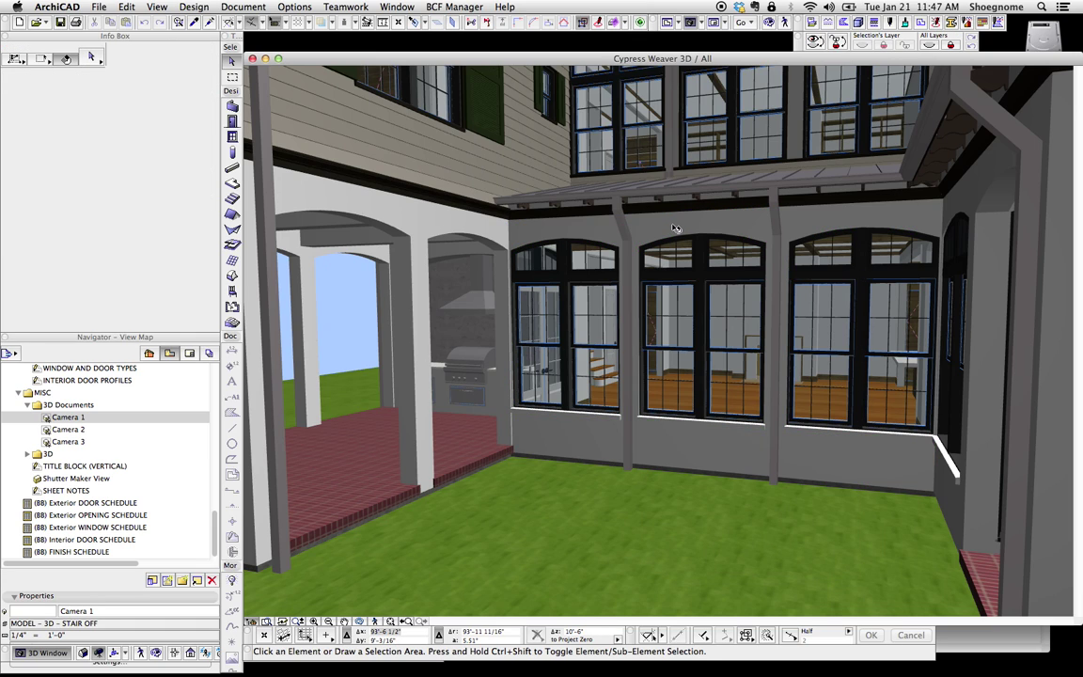
{"action": "right_click", "coordinate": [648, 214]}
{"action": "left_click", "coordinate": [569, 297]}
{"action": "key", "text": "Escape"}
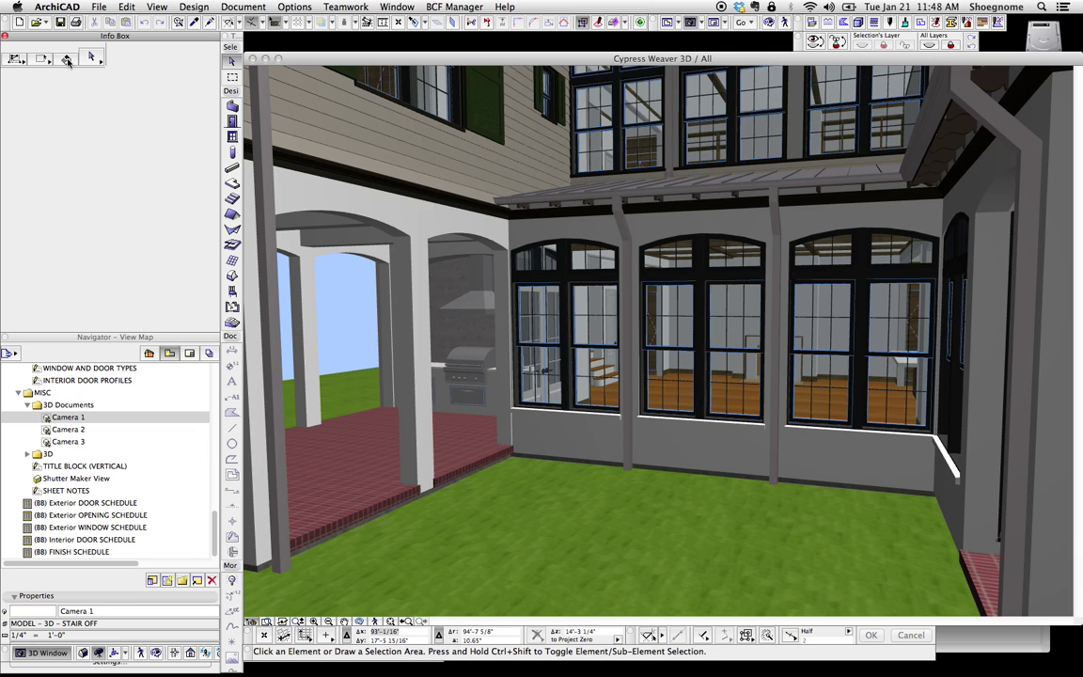
{"action": "right_click", "coordinate": [677, 218]}
{"action": "left_click", "coordinate": [615, 260]}
{"action": "right_click", "coordinate": [733, 221]}
{"action": "left_click", "coordinate": [333, 147]}
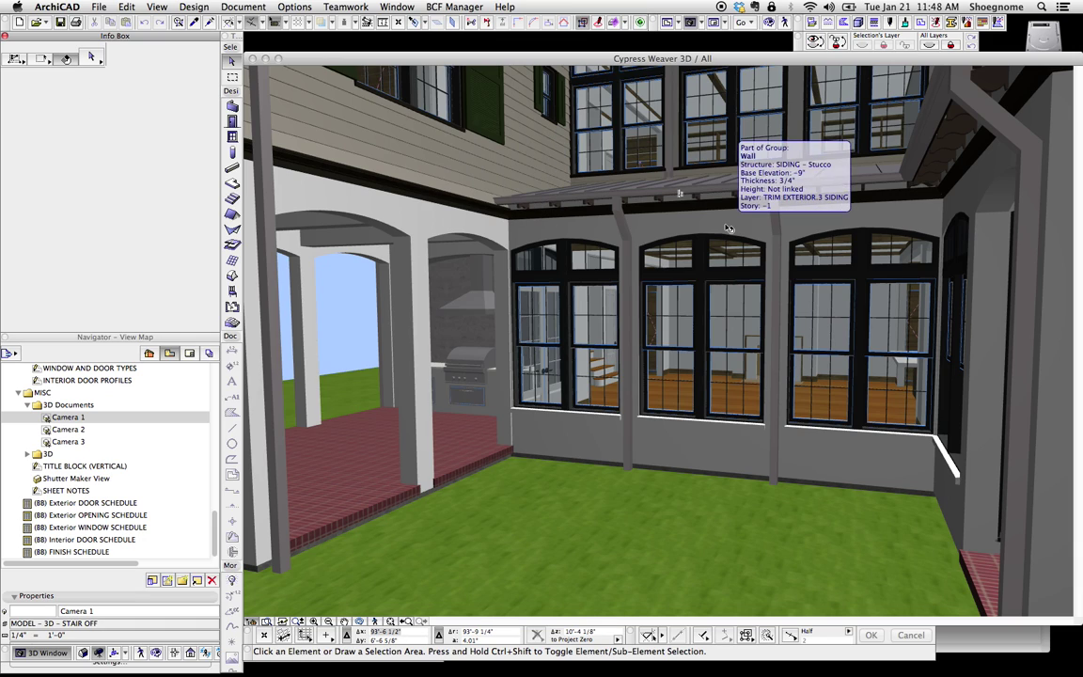
- Create a new 3D document from the current 3D view with reference ID and name "sample"
{"action": "mouse_move", "coordinate": [754, 224]}
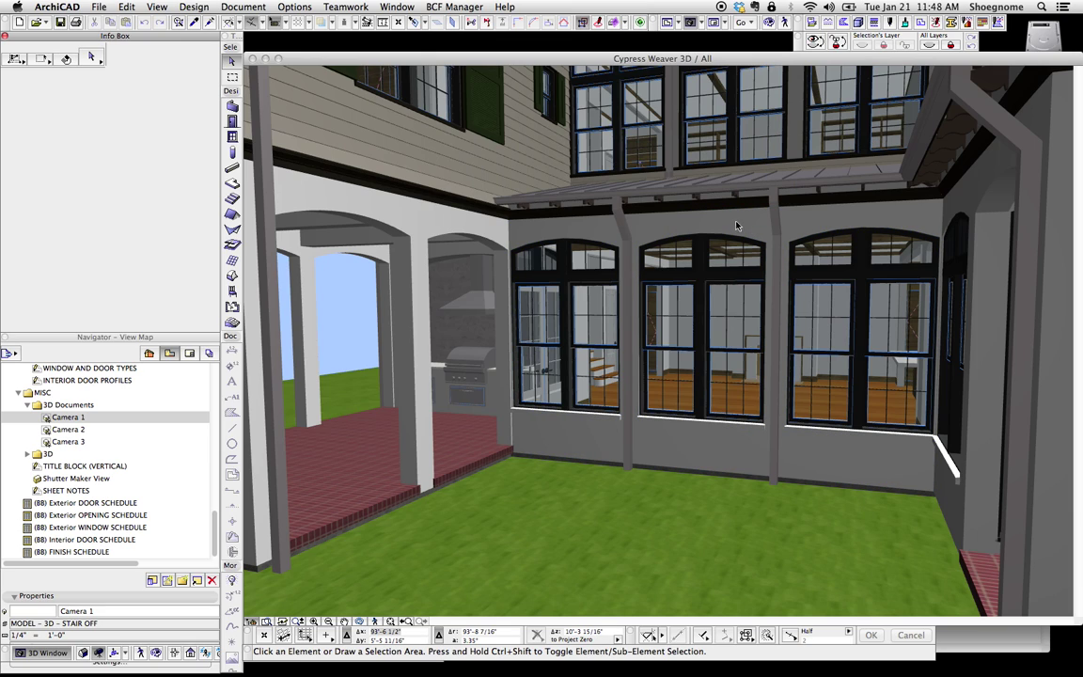
{"action": "right_click", "coordinate": [654, 227]}
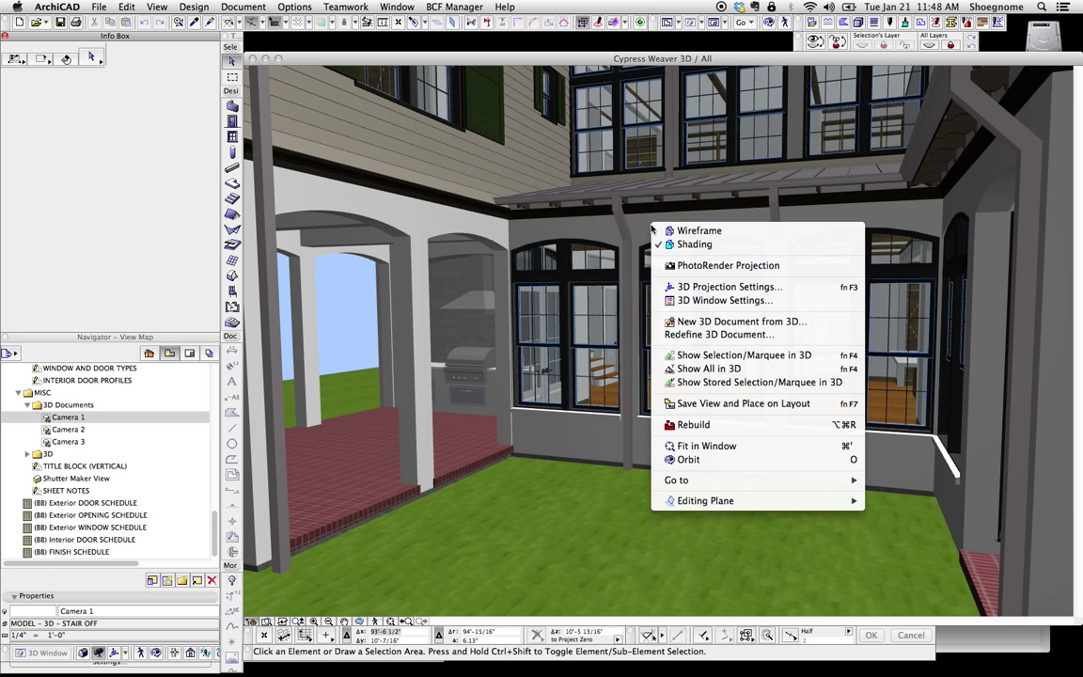
{"action": "left_click", "coordinate": [716, 322]}
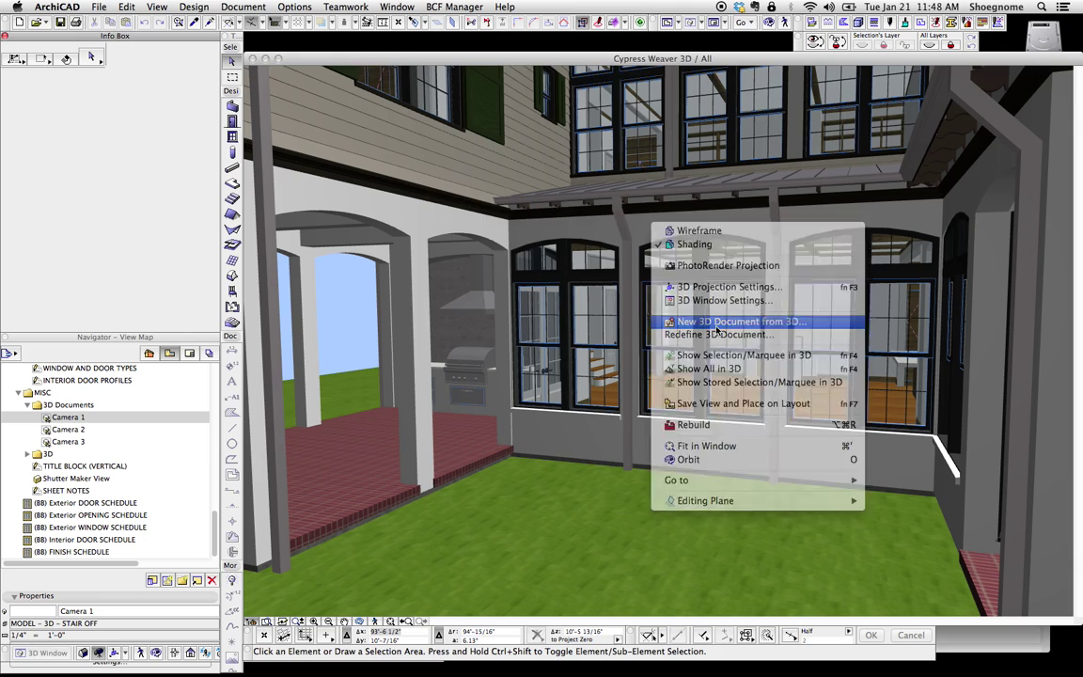
{"action": "type", "text": "s"}
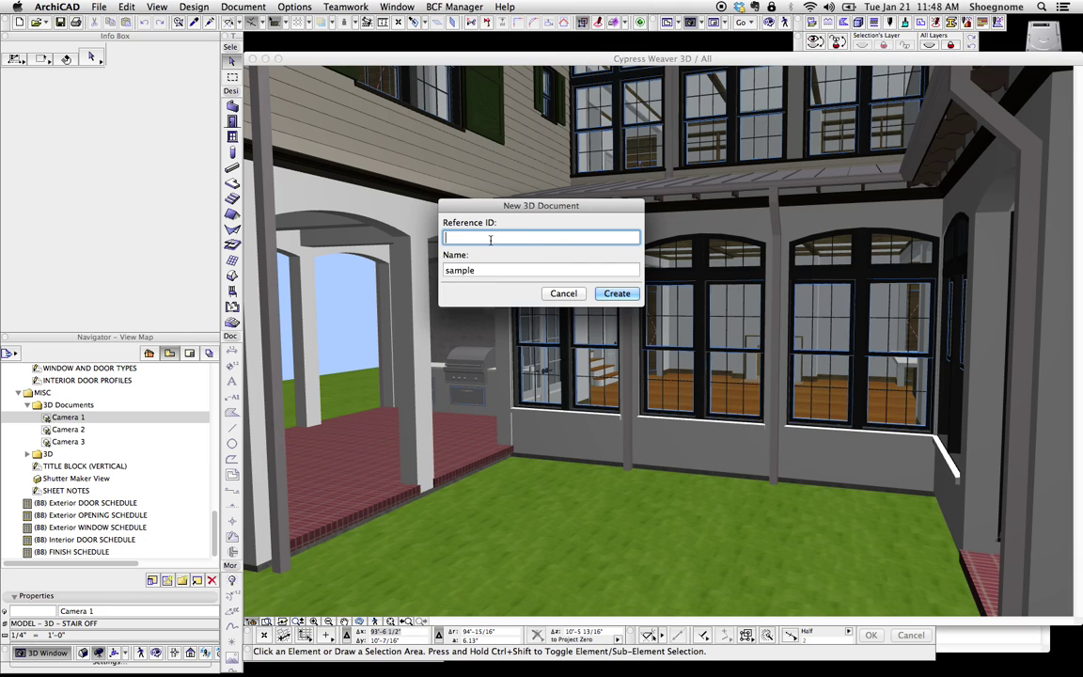
{"action": "type", "text": "ample"}
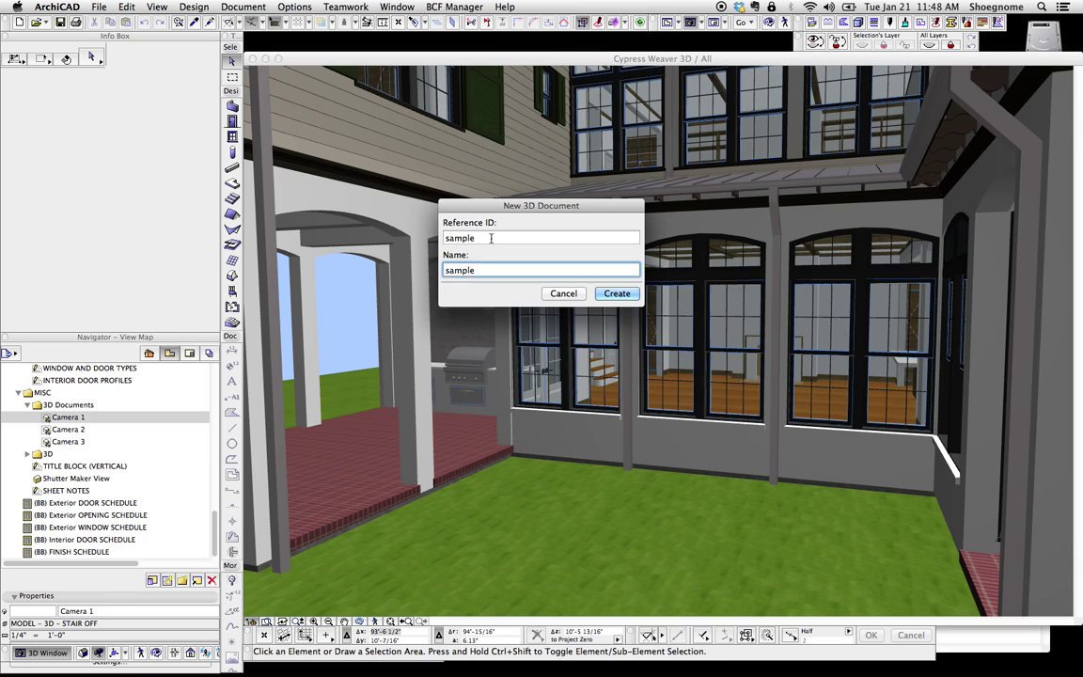
{"action": "key", "text": "Tab"}
{"action": "left_click", "coordinate": [618, 293]}
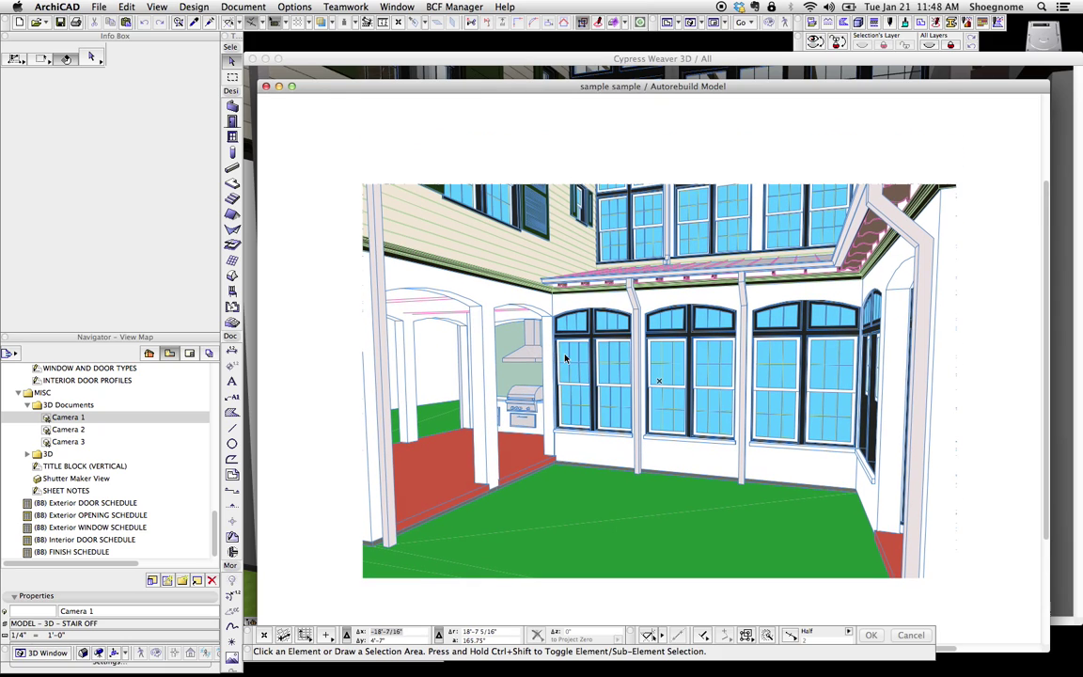
- In the sample document's settings, fill uncut surfaces with Uniform Pen Color
{"action": "right_click", "coordinate": [322, 269]}
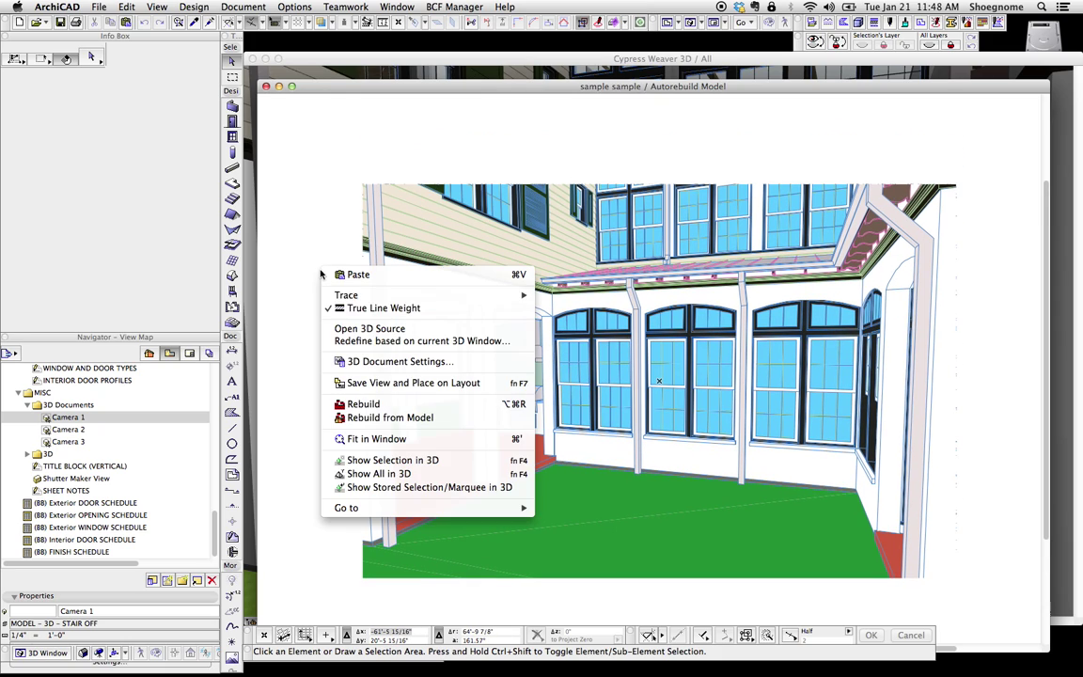
{"action": "left_click", "coordinate": [394, 361]}
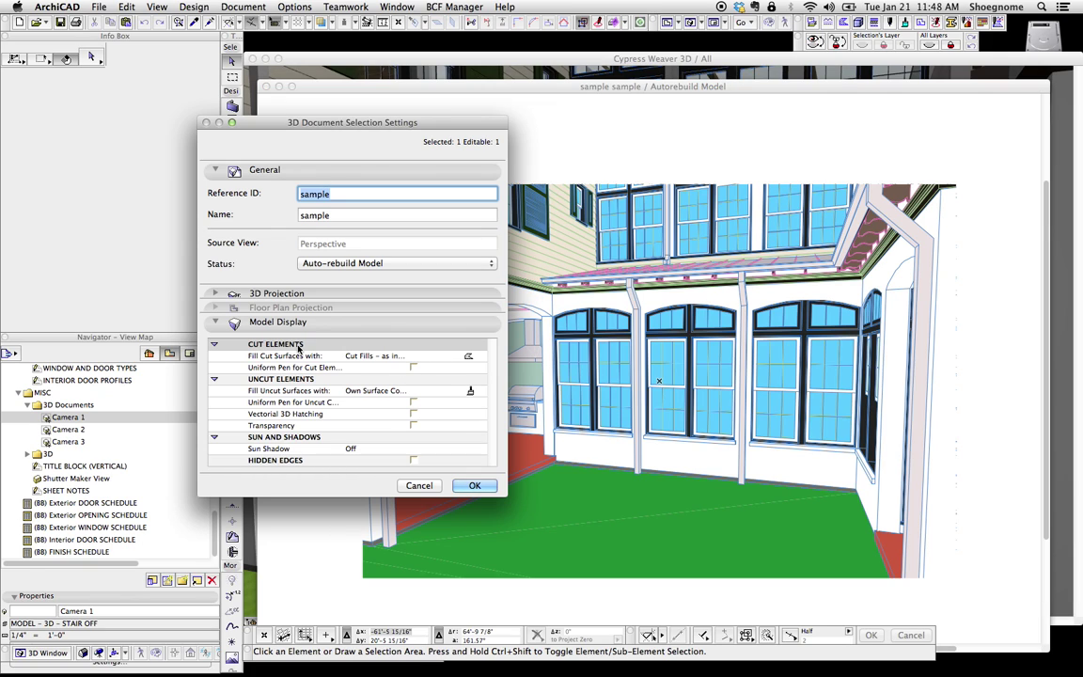
{"action": "left_click", "coordinate": [470, 357]}
{"action": "left_click", "coordinate": [388, 327]}
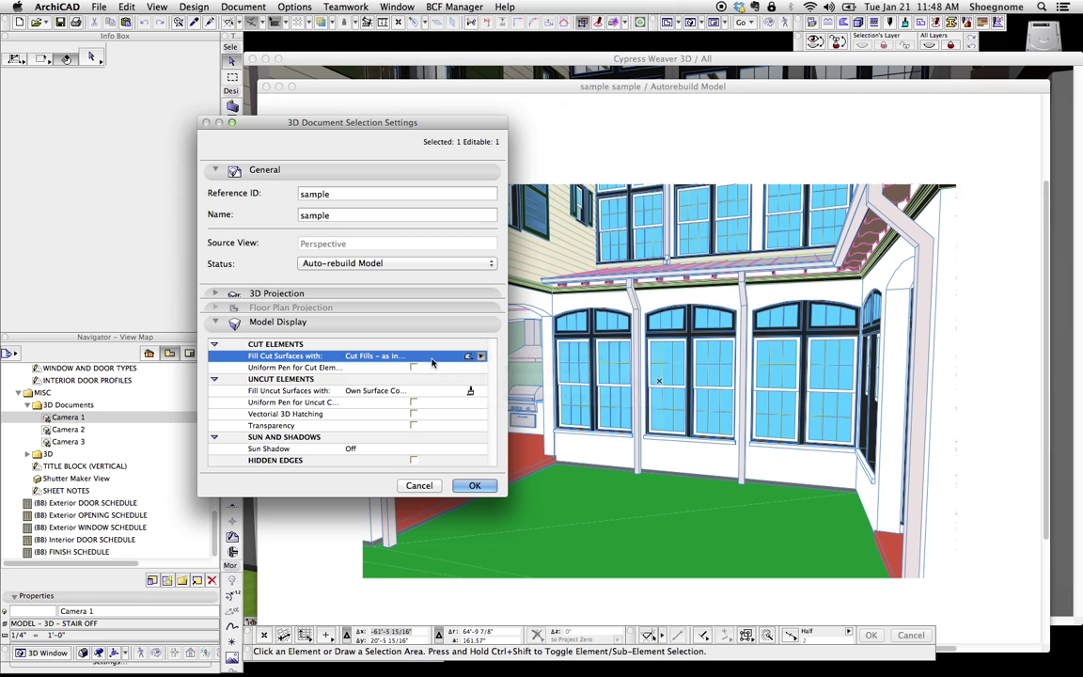
{"action": "left_click", "coordinate": [395, 390]}
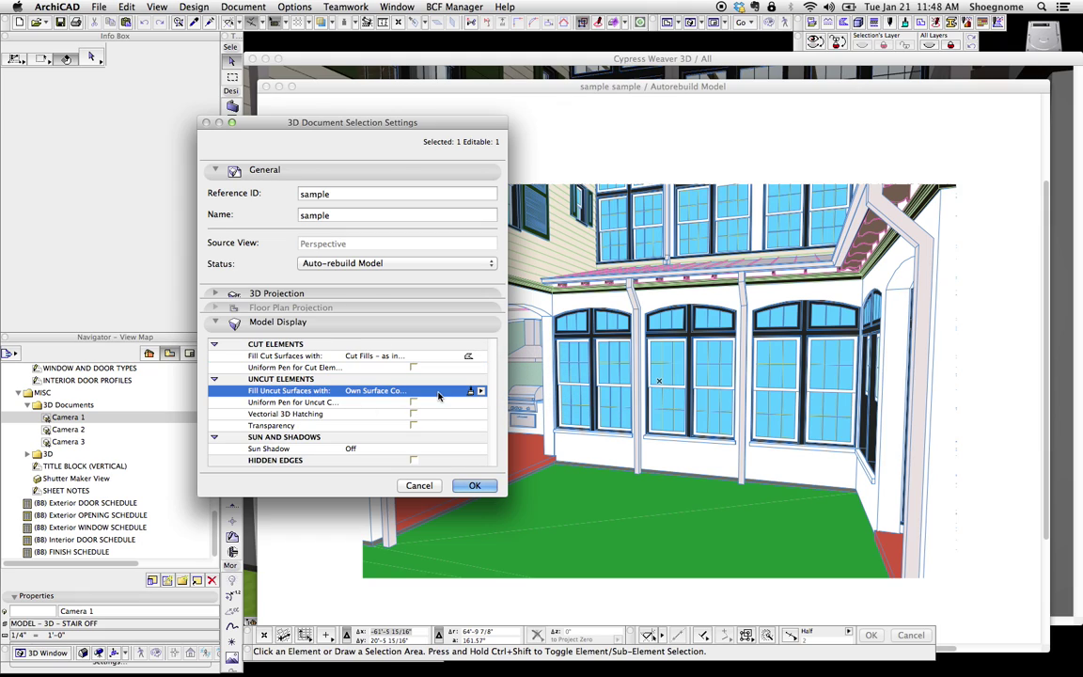
{"action": "left_click", "coordinate": [481, 391]}
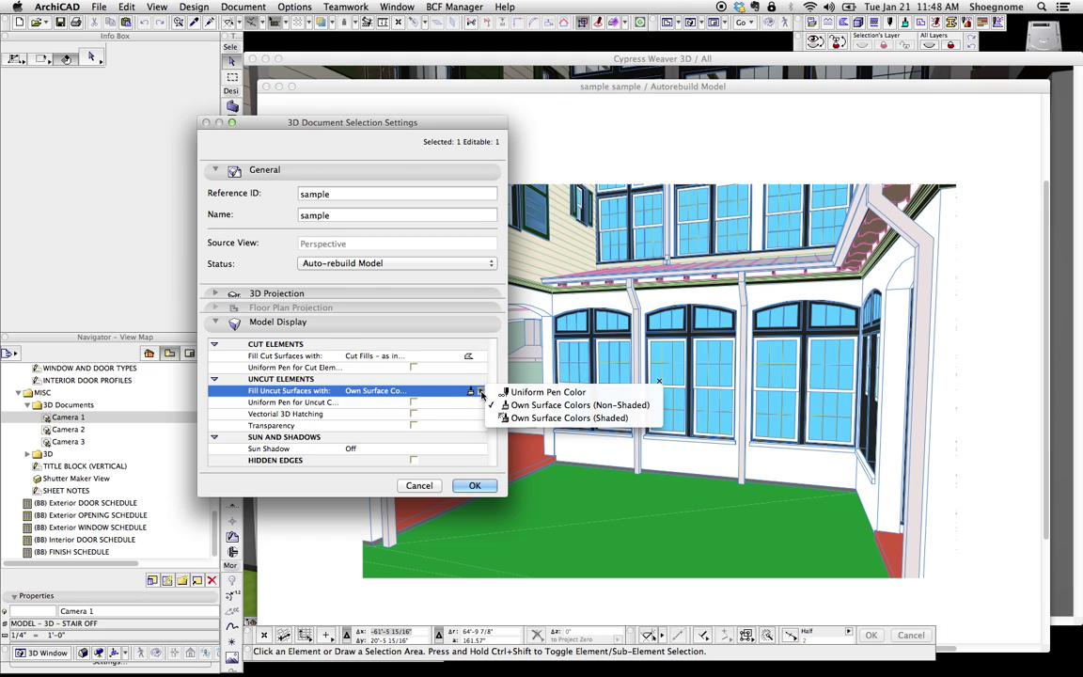
{"action": "left_click", "coordinate": [528, 392]}
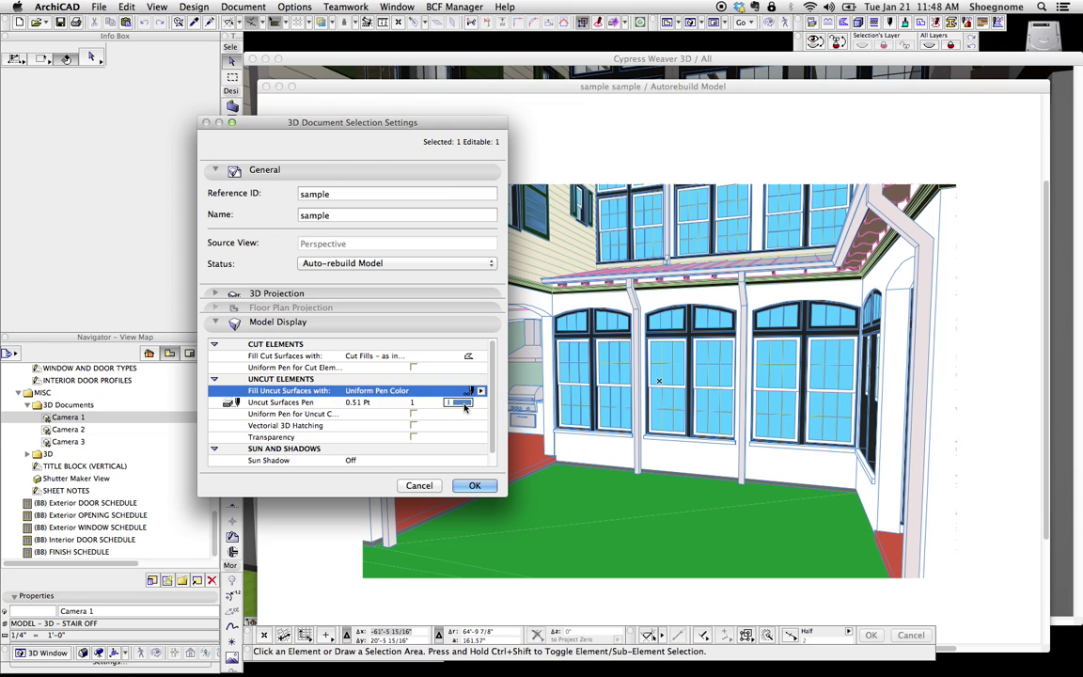
- Set the uncut surfaces pen to red pen 20 and apply the document settings
{"action": "left_click", "coordinate": [460, 402]}
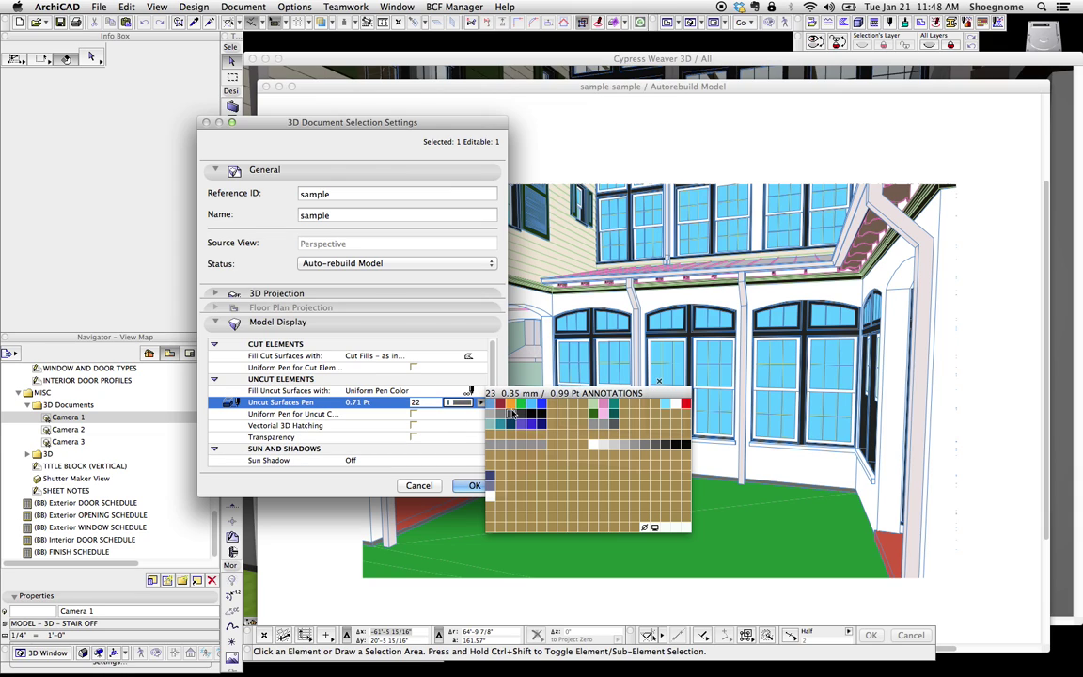
{"action": "left_click", "coordinate": [685, 404]}
{"action": "left_click", "coordinate": [495, 487]}
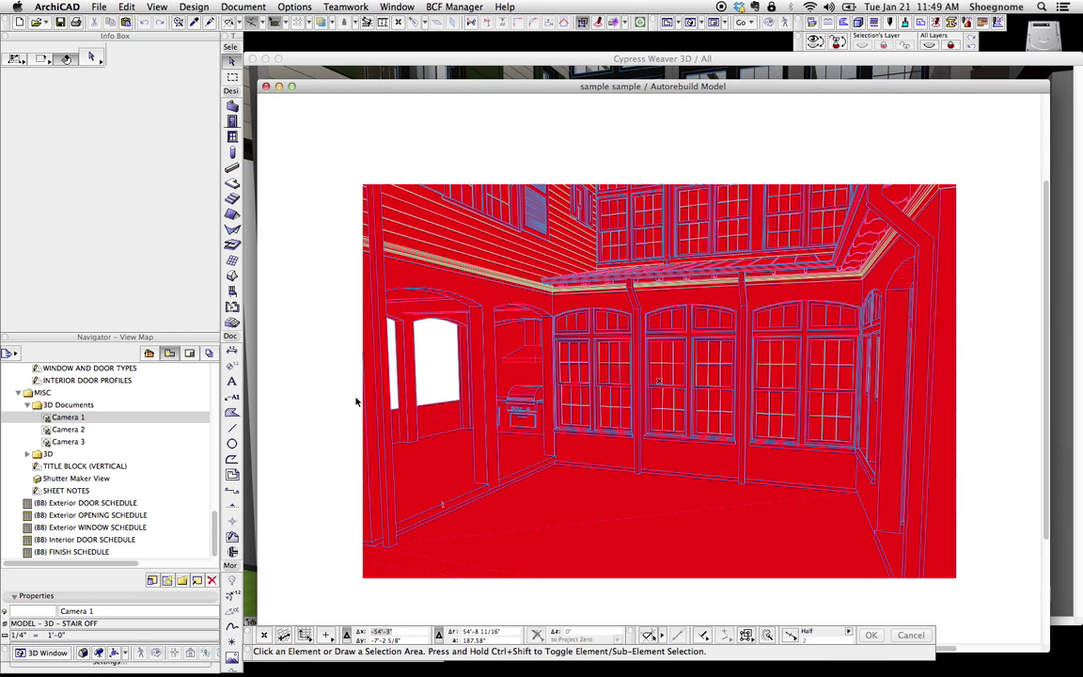
- Reopen the sample document's settings and set the uncut surfaces pen to white pen 91
{"action": "right_click", "coordinate": [314, 331]}
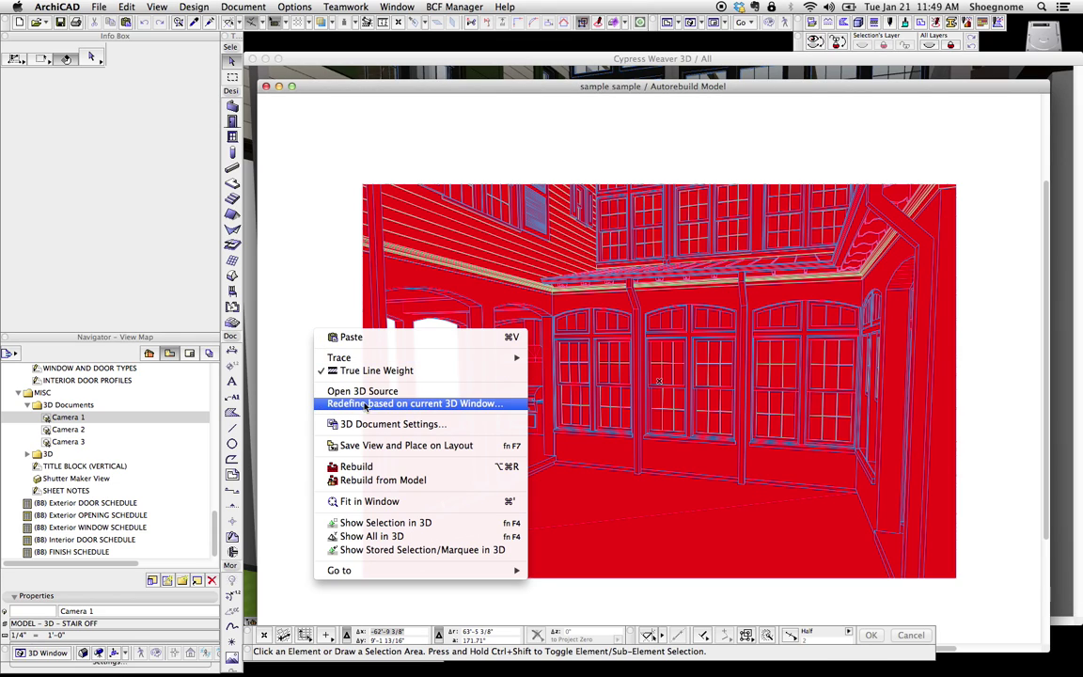
{"action": "left_click", "coordinate": [393, 424]}
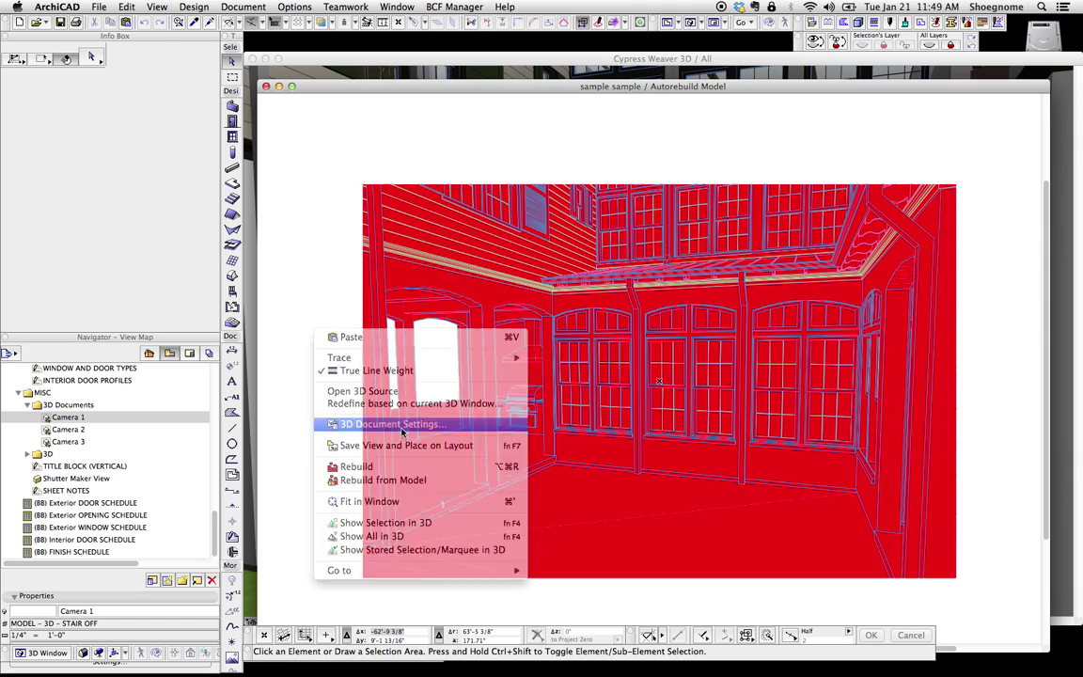
{"action": "left_click", "coordinate": [458, 403]}
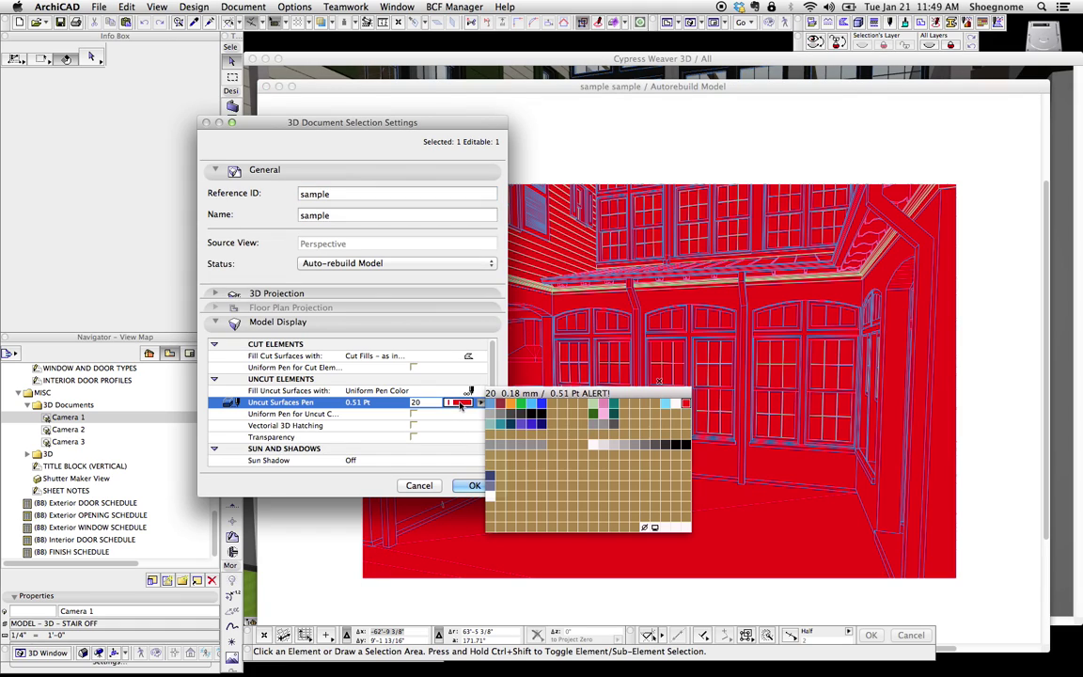
{"action": "left_click", "coordinate": [593, 445]}
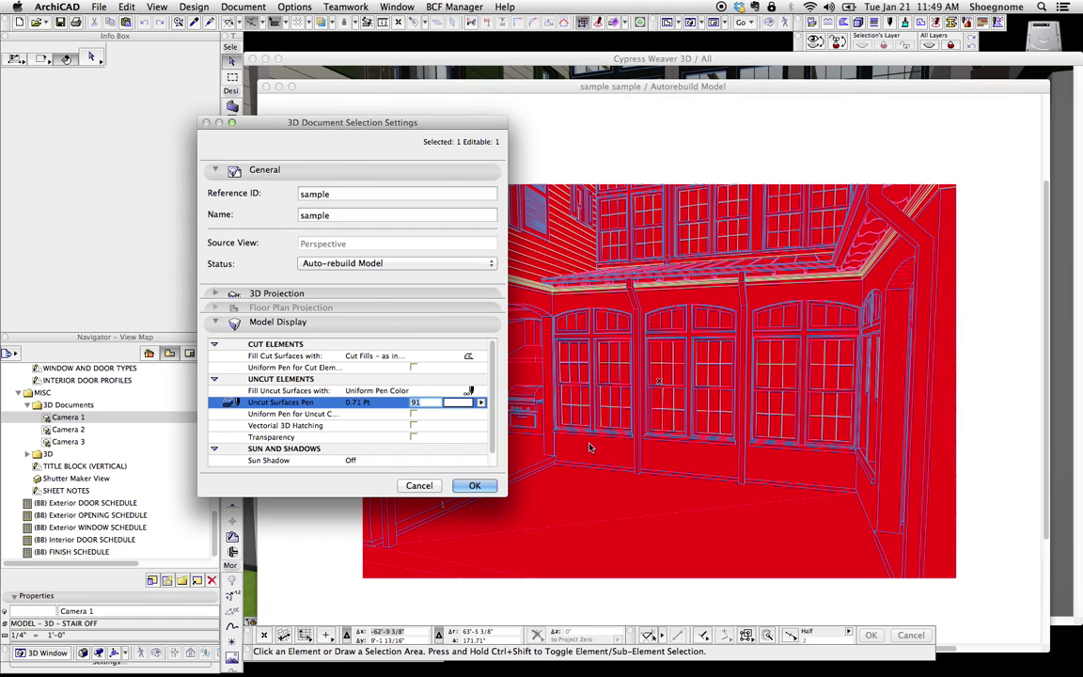
- Enable a uniform pen for uncut contours using black pen 100, and turn on Vectorial 3D Hatching
{"action": "left_click", "coordinate": [413, 414]}
{"action": "left_click", "coordinate": [455, 427]}
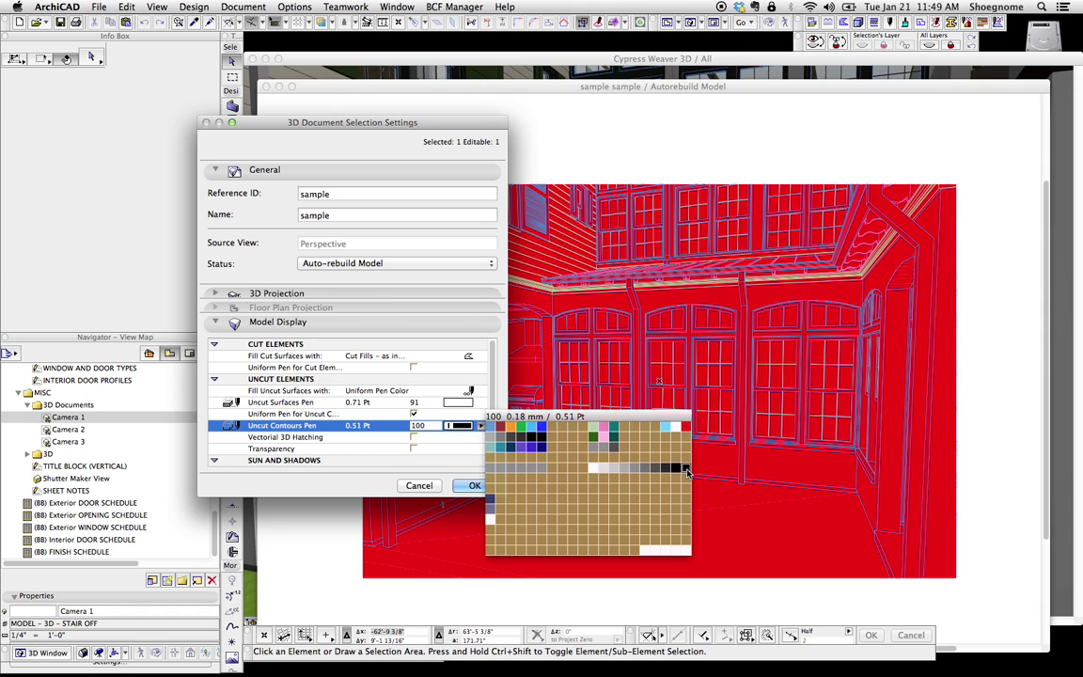
{"action": "left_click", "coordinate": [687, 471]}
{"action": "left_click", "coordinate": [413, 438]}
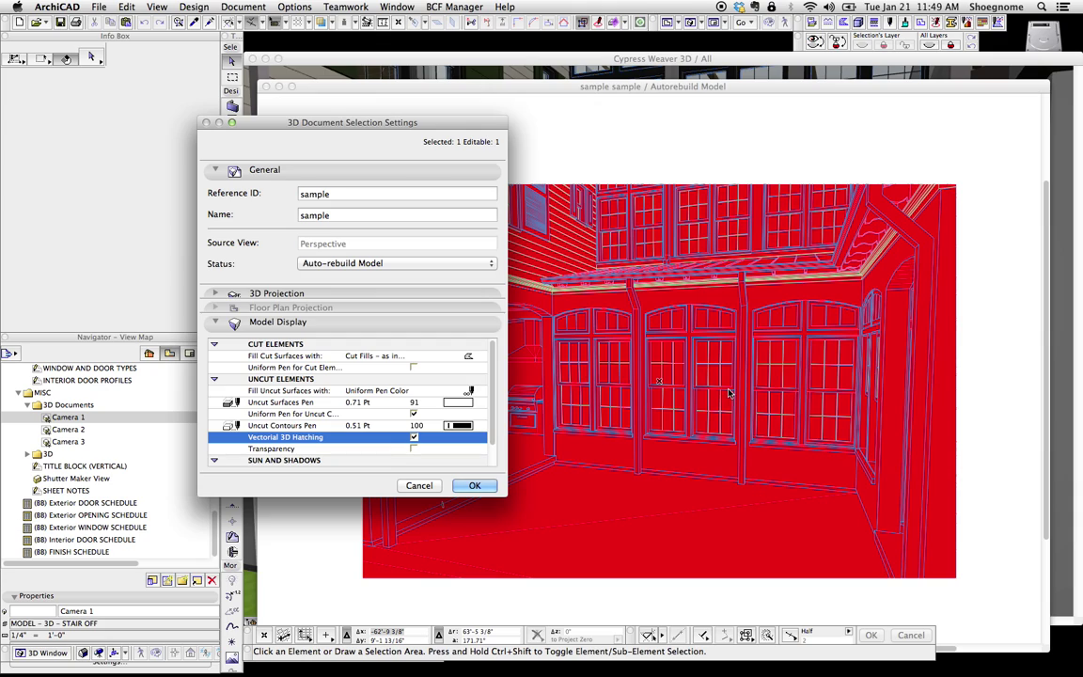
- Set the sample document's Sun Shadow option to On
{"action": "scroll", "coordinate": [413, 428], "scroll_direction": "down", "scroll_amount": 2}
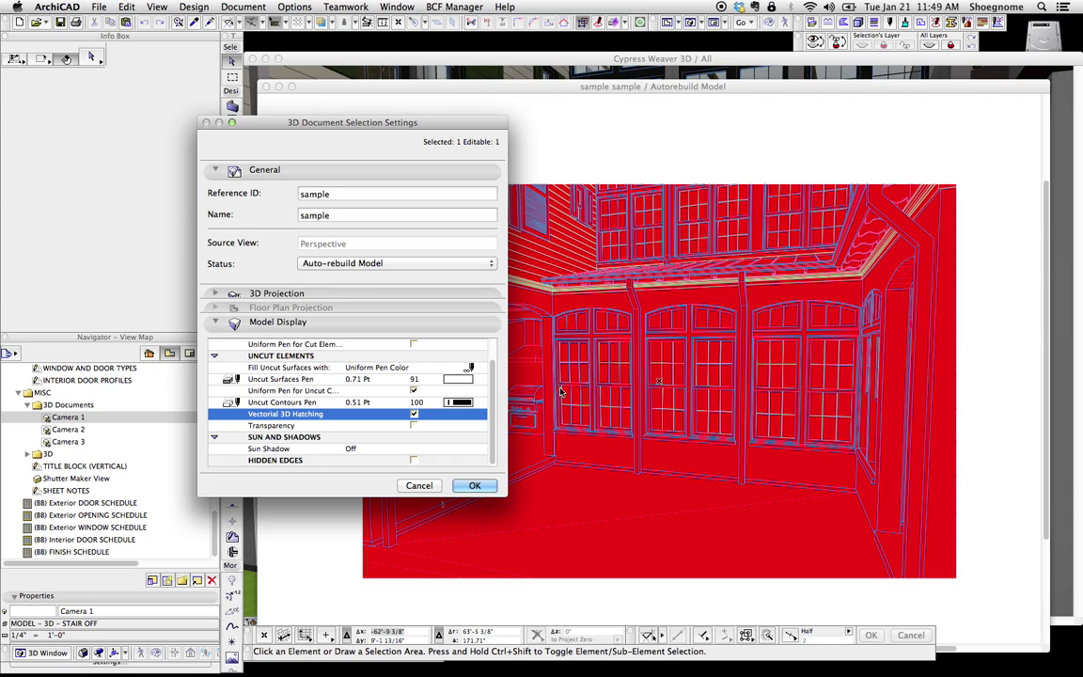
{"action": "left_click", "coordinate": [361, 449]}
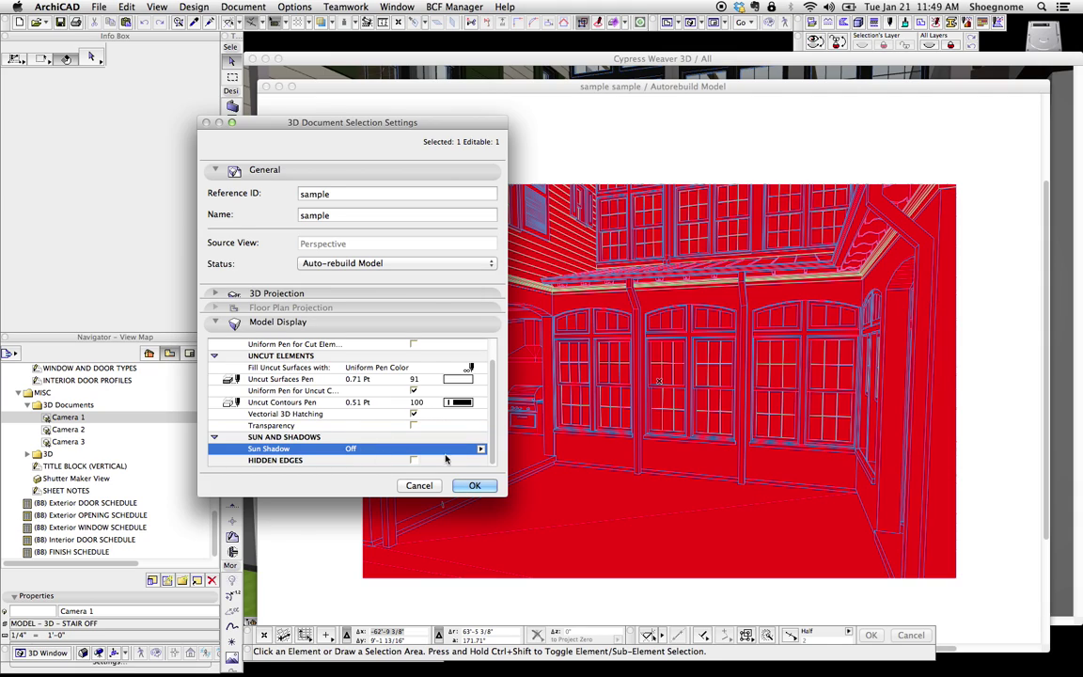
{"action": "left_click", "coordinate": [444, 449]}
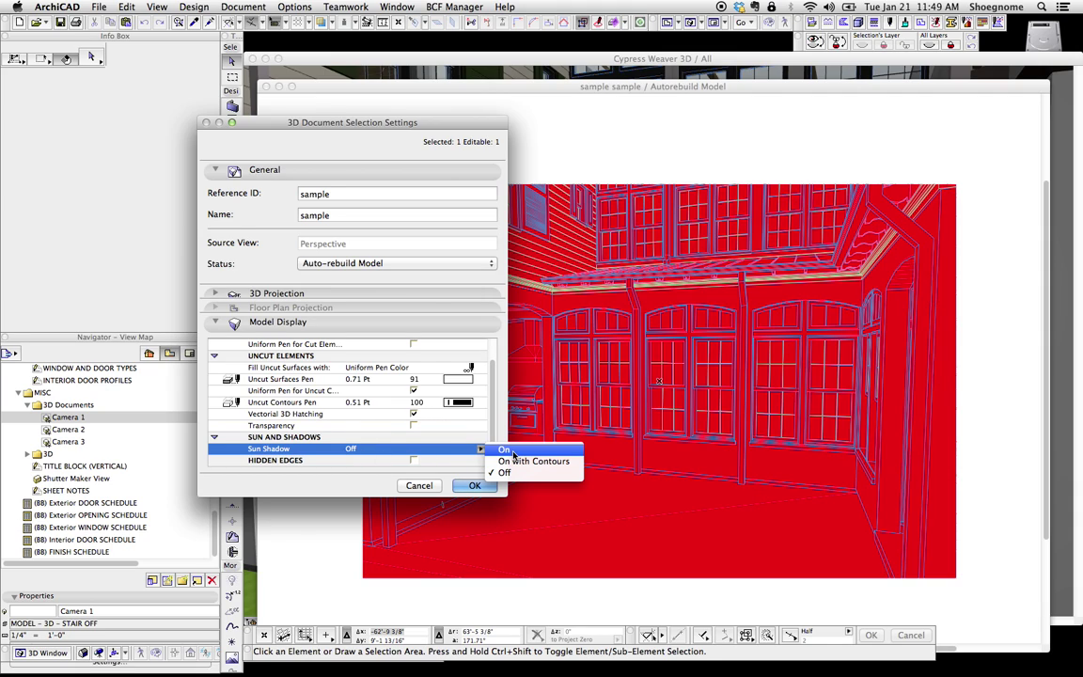
{"action": "left_click", "coordinate": [504, 450]}
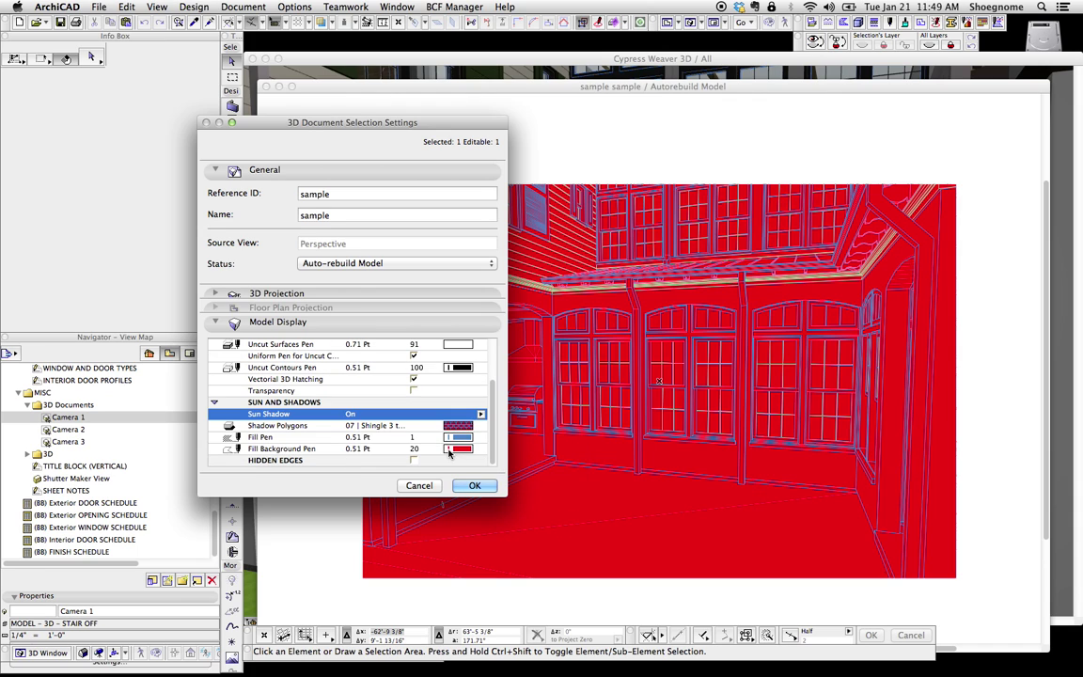
- Set the sample document's shadow polygons fill to % 25
{"action": "left_click", "coordinate": [459, 425]}
{"action": "left_click", "coordinate": [460, 426]}
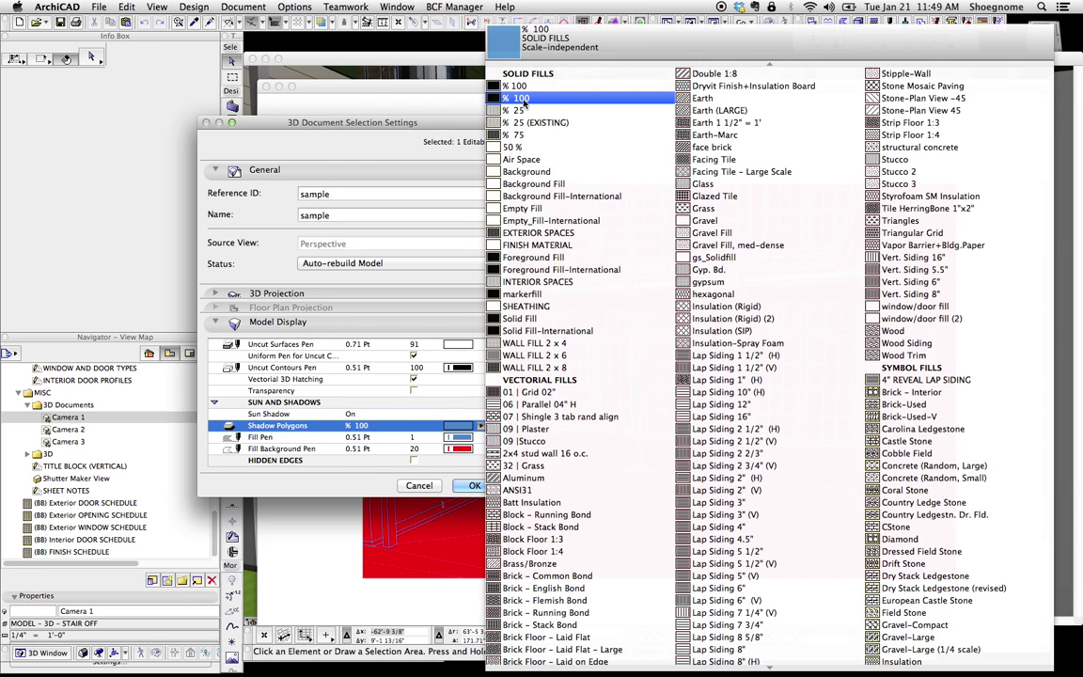
{"action": "left_click", "coordinate": [520, 110]}
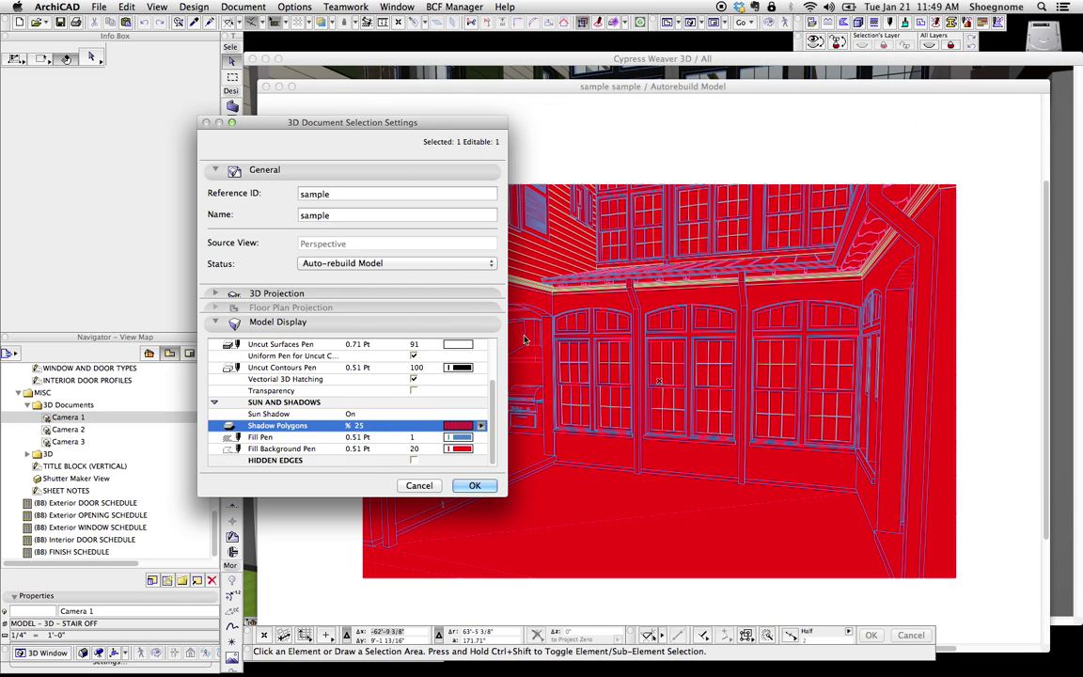
- Set the shadow fill pen to black pen 100 with a transparent background pen, and apply the document settings
{"action": "left_click", "coordinate": [465, 438]}
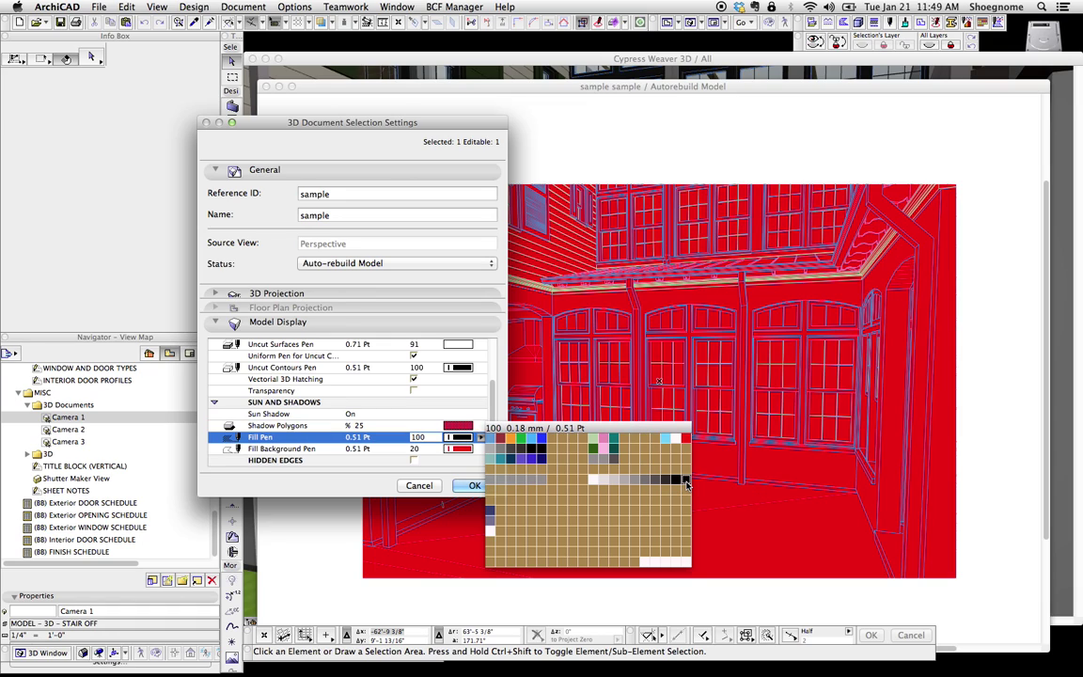
{"action": "left_click", "coordinate": [687, 483]}
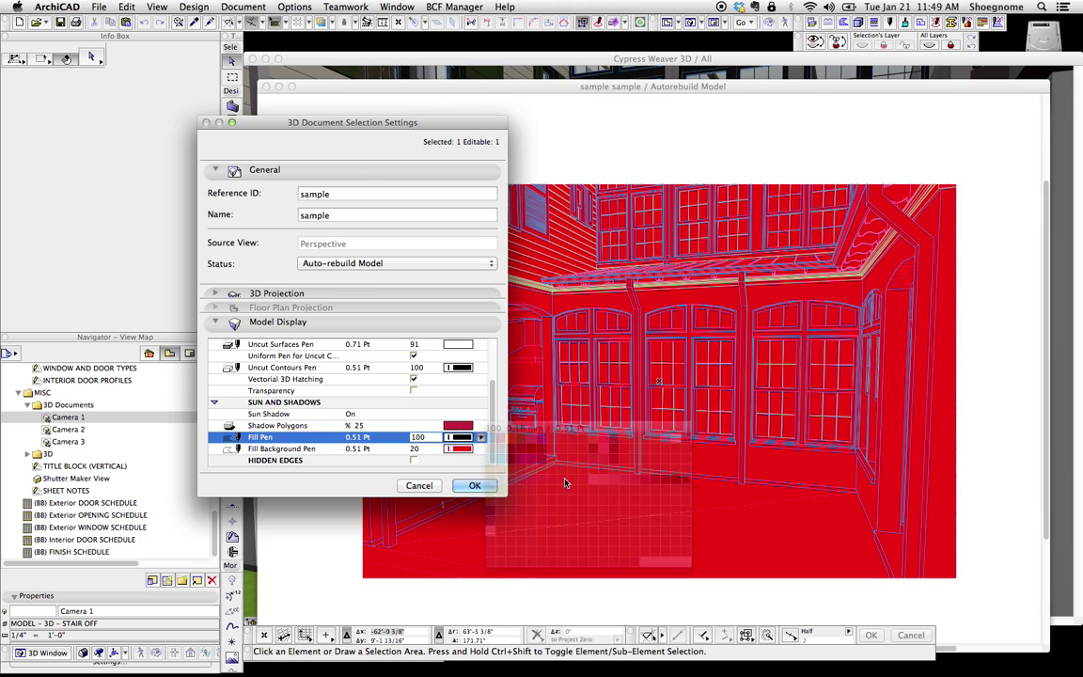
{"action": "left_click", "coordinate": [460, 450]}
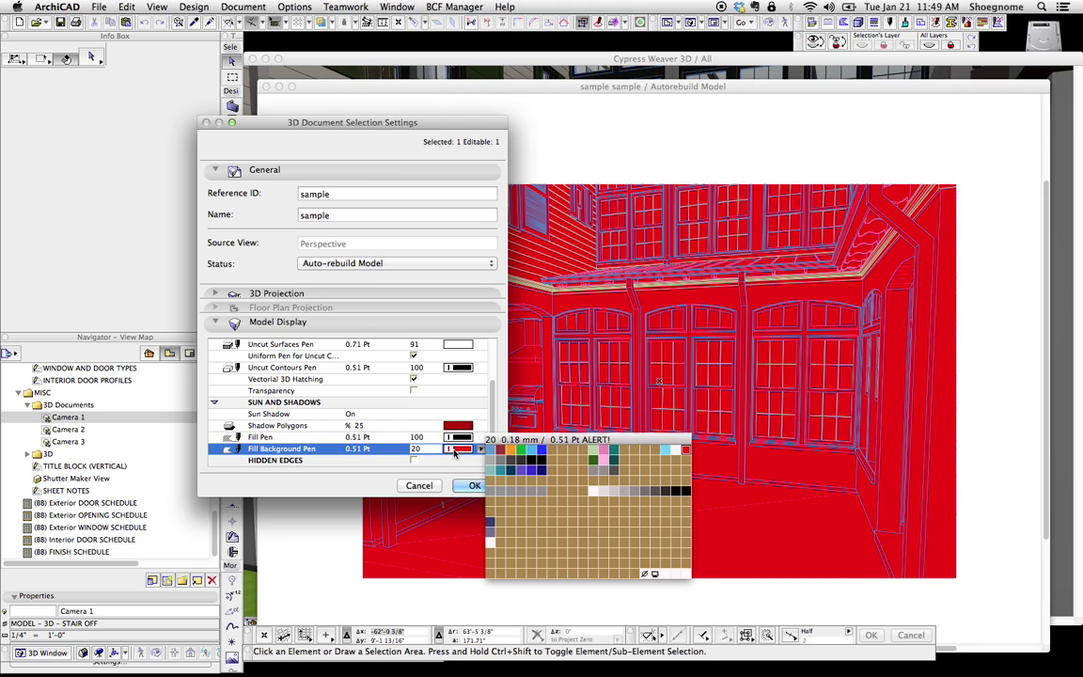
{"action": "left_click", "coordinate": [646, 574]}
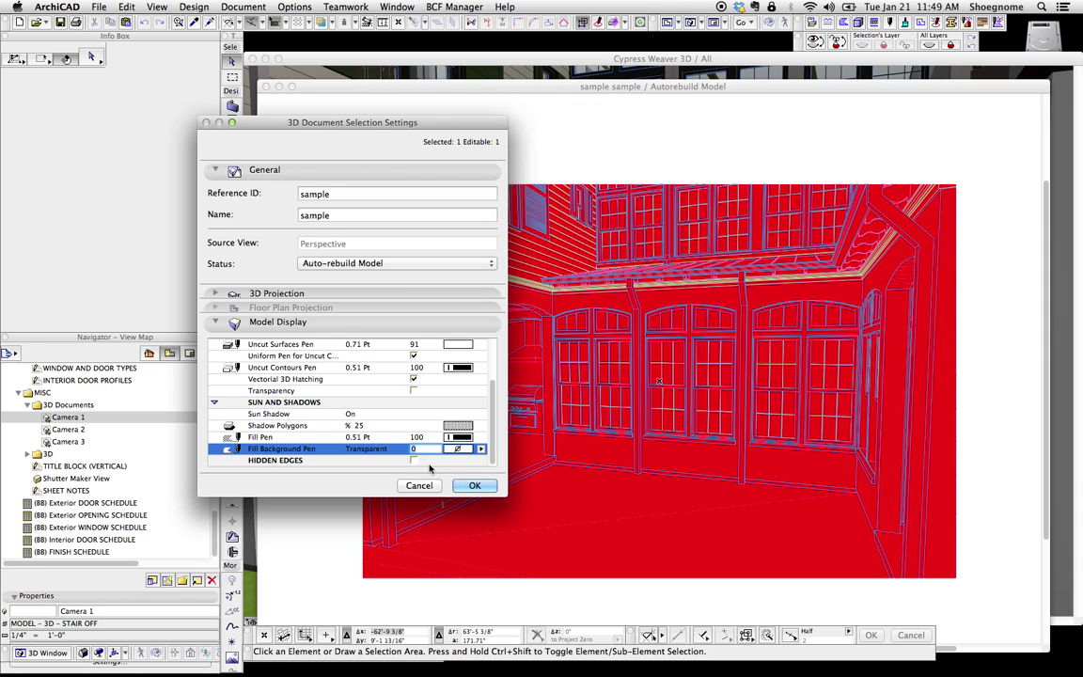
{"action": "left_click", "coordinate": [475, 485]}
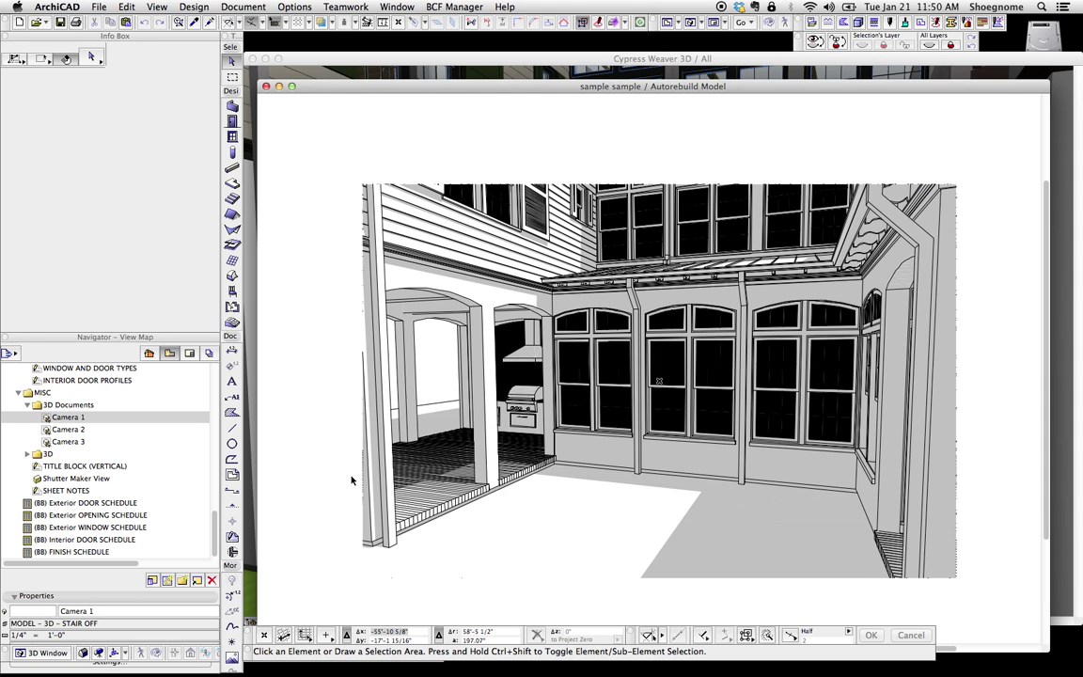
- Turn off Vectorial 3D Hatching in the sample document's settings and apply the change
{"action": "scroll", "coordinate": [614, 374], "scroll_direction": "up", "scroll_amount": 3}
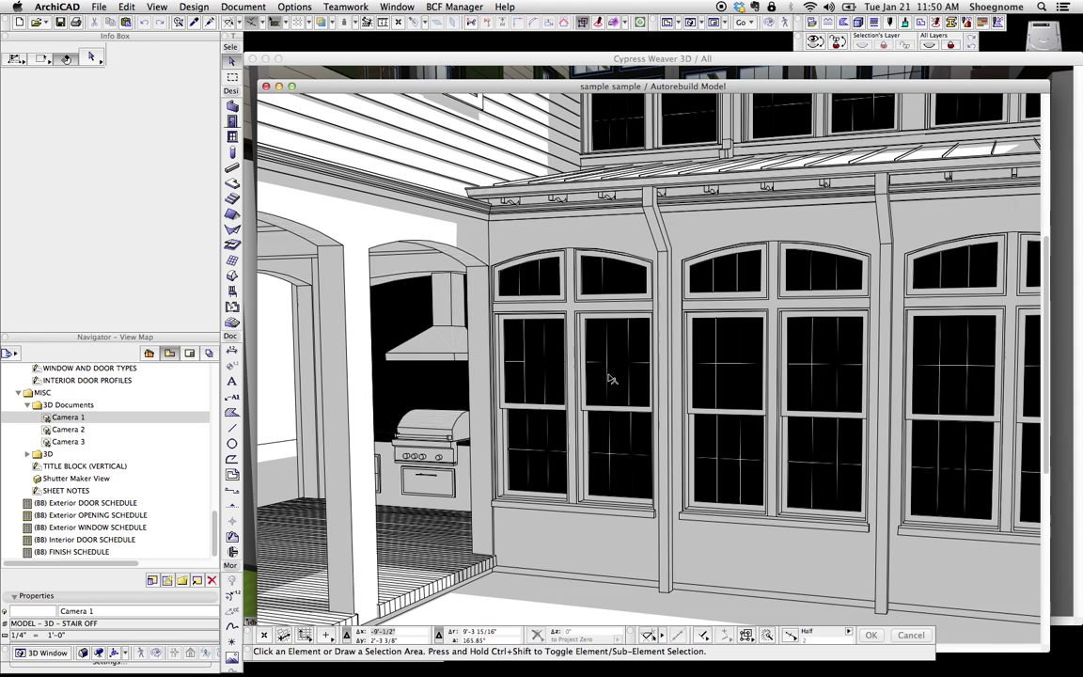
{"action": "scroll", "coordinate": [651, 355], "scroll_direction": "down", "scroll_amount": 1}
{"action": "right_click", "coordinate": [301, 312]}
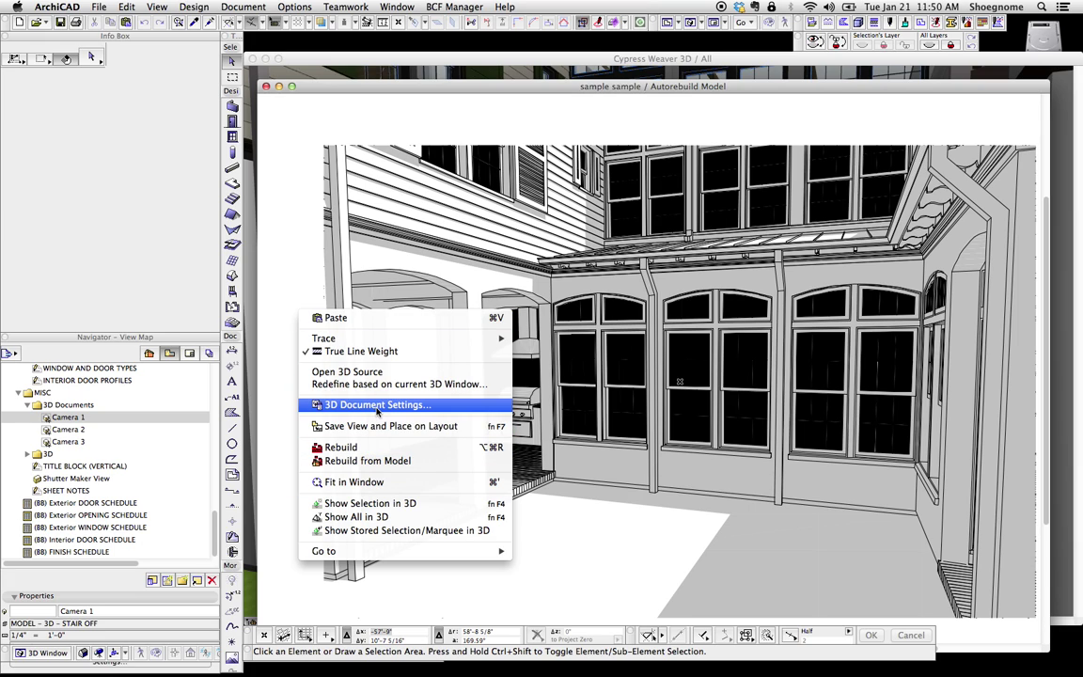
{"action": "left_click", "coordinate": [373, 405]}
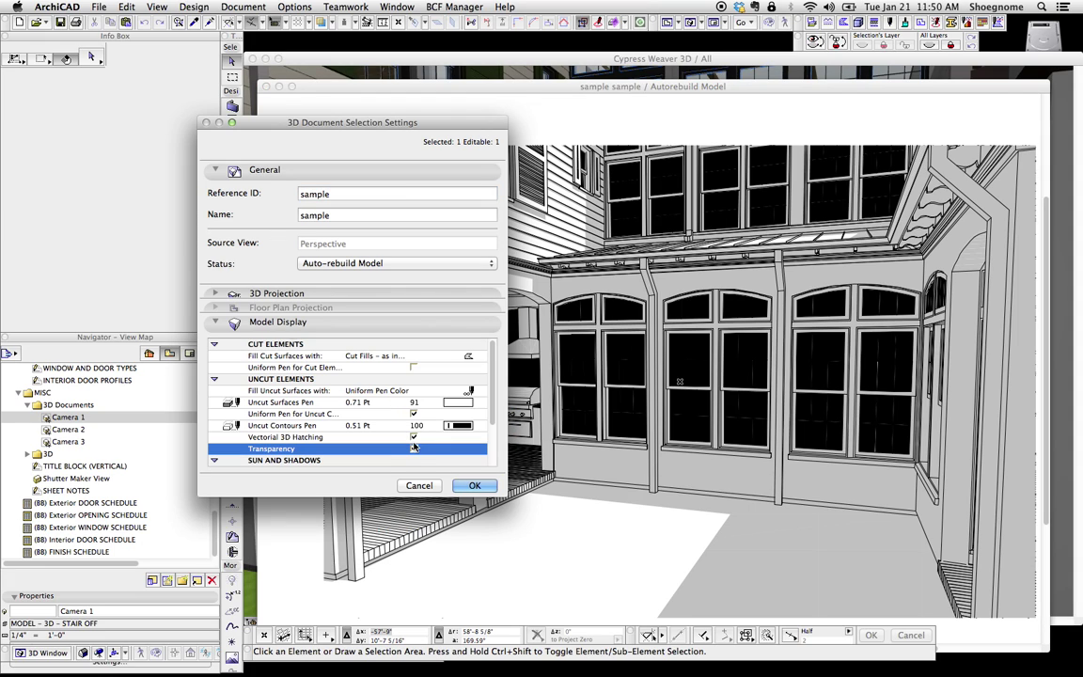
{"action": "left_click", "coordinate": [475, 485]}
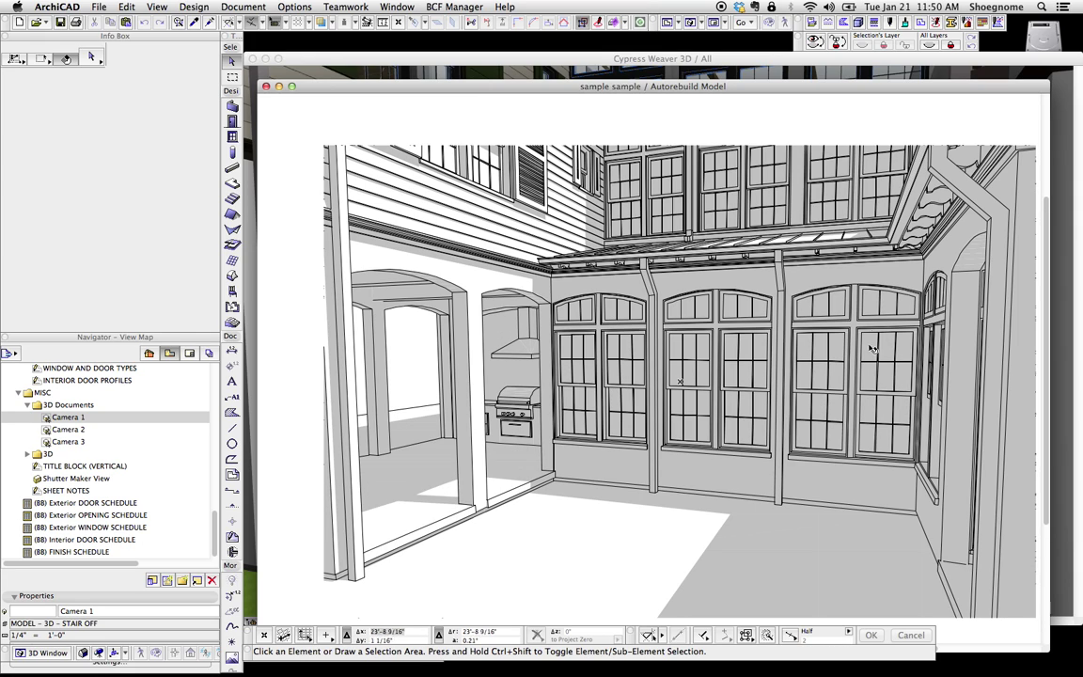
- Turn Vectorial 3D Hatching back on for the sample document and apply the settings
{"action": "right_click", "coordinate": [289, 365]}
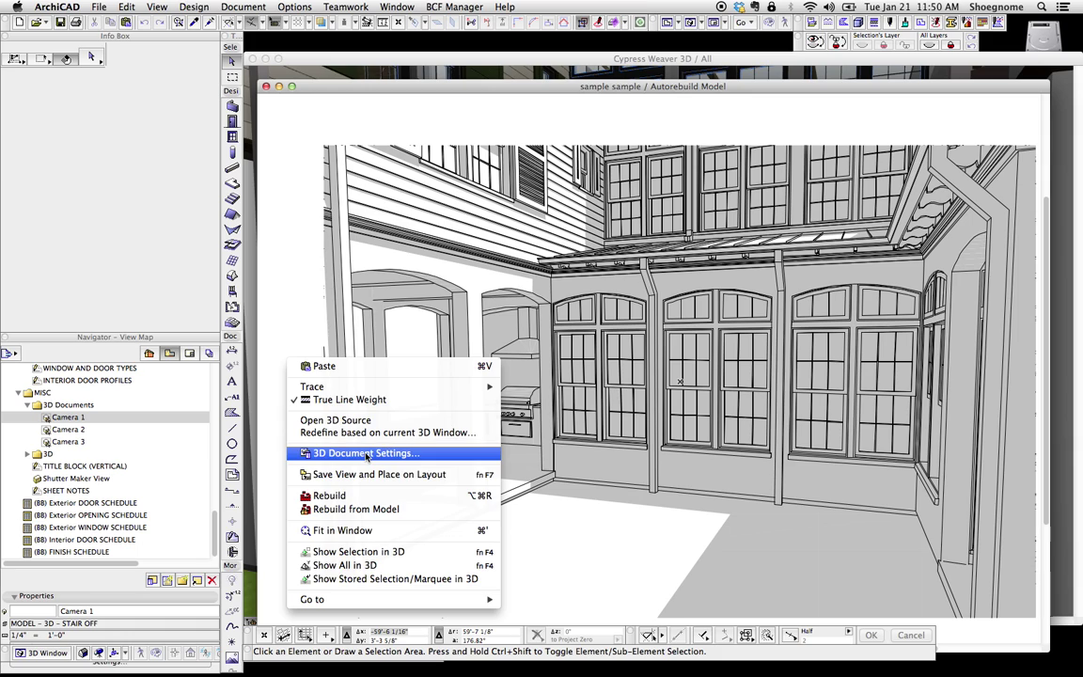
{"action": "left_click", "coordinate": [366, 453]}
{"action": "left_click", "coordinate": [376, 396]}
{"action": "key", "text": "Return"}
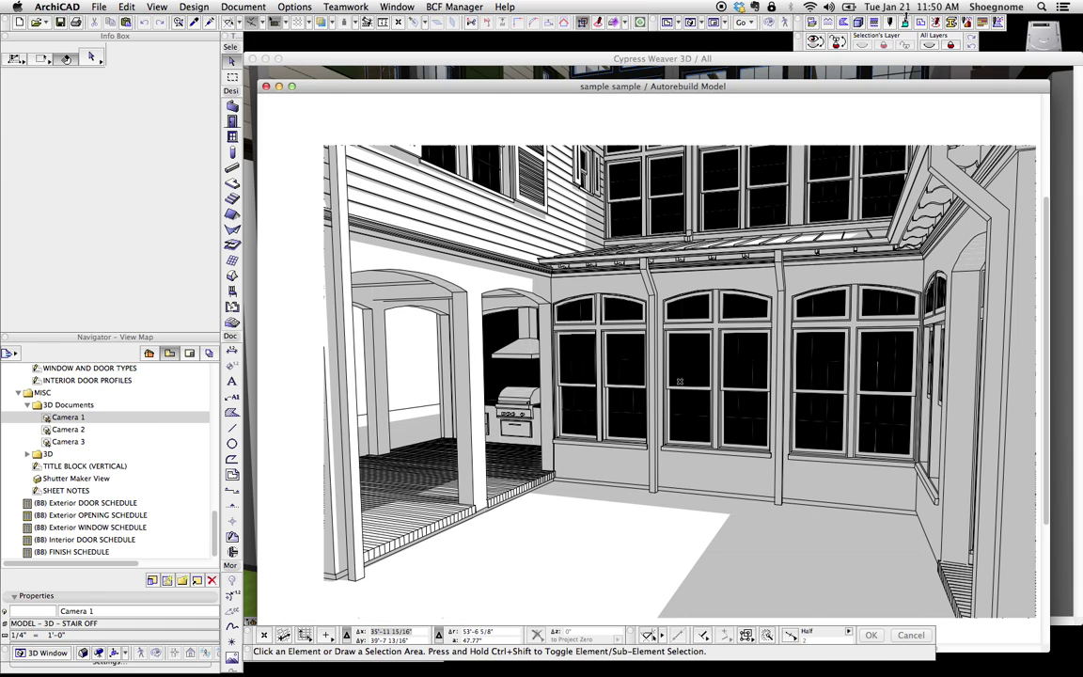
- Change the Glass surface's vectorial hatching to Empty Fill in the surface settings and apply it
{"action": "key", "text": "ctrl+alt+s"}
{"action": "left_click", "coordinate": [484, 59]}
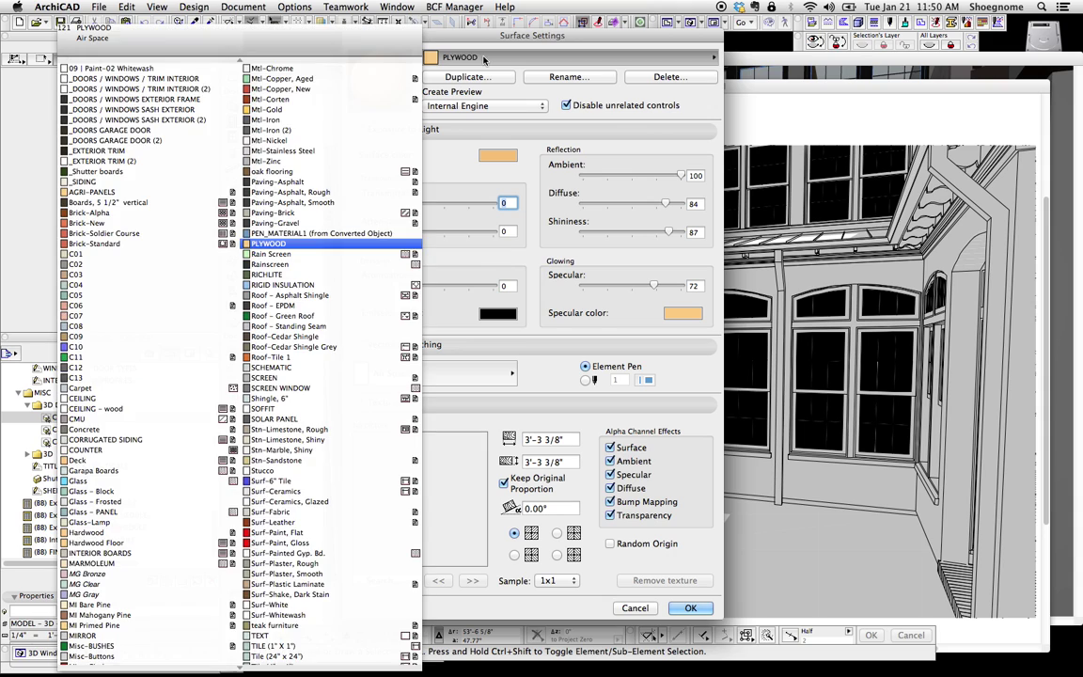
{"action": "left_click", "coordinate": [225, 480]}
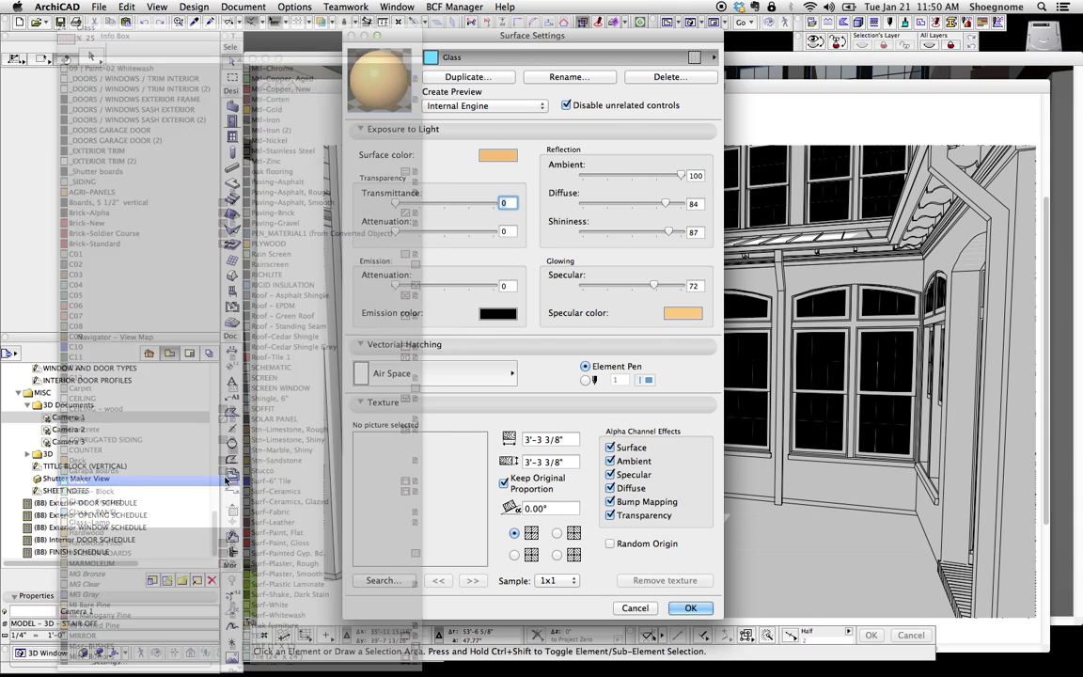
{"action": "left_click", "coordinate": [466, 380]}
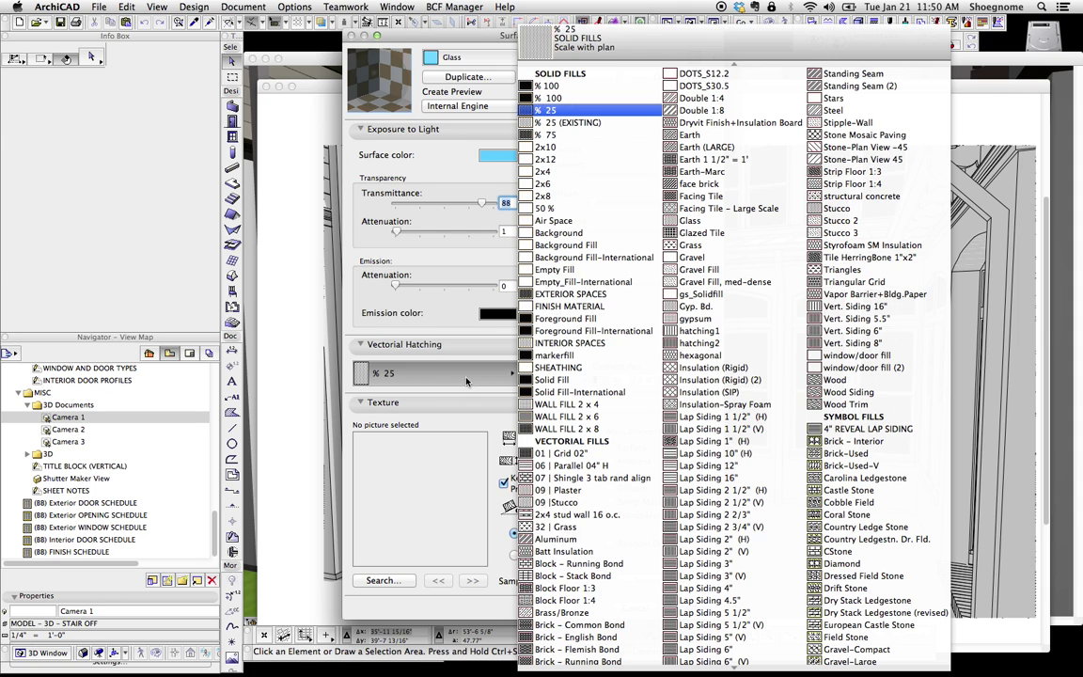
{"action": "left_click", "coordinate": [559, 272]}
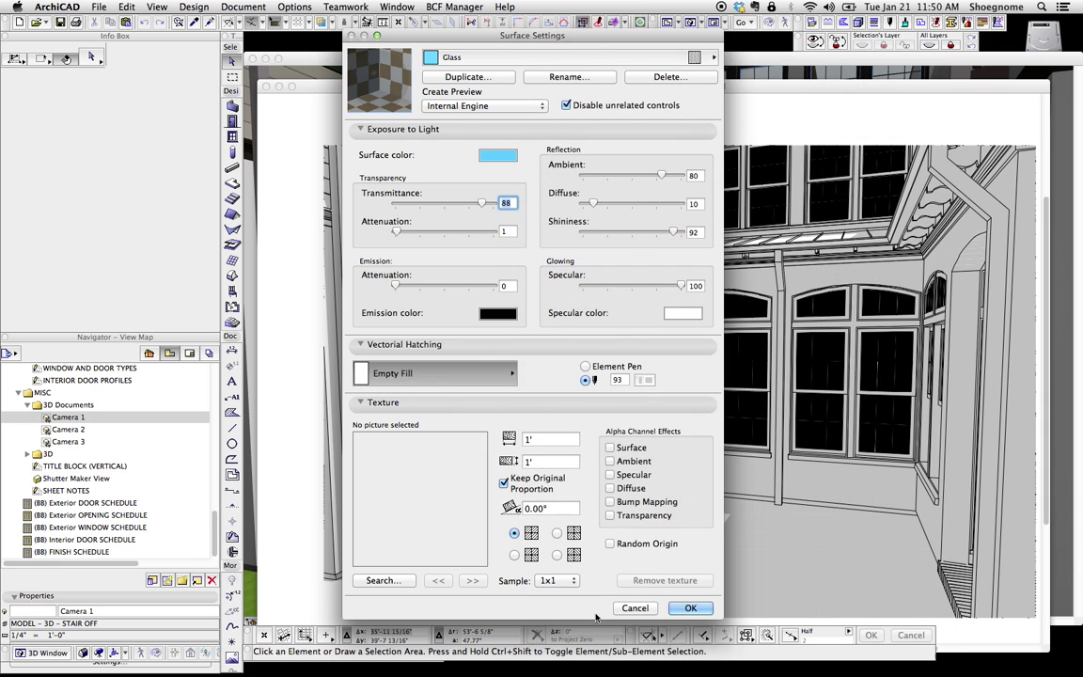
{"action": "left_click", "coordinate": [691, 608]}
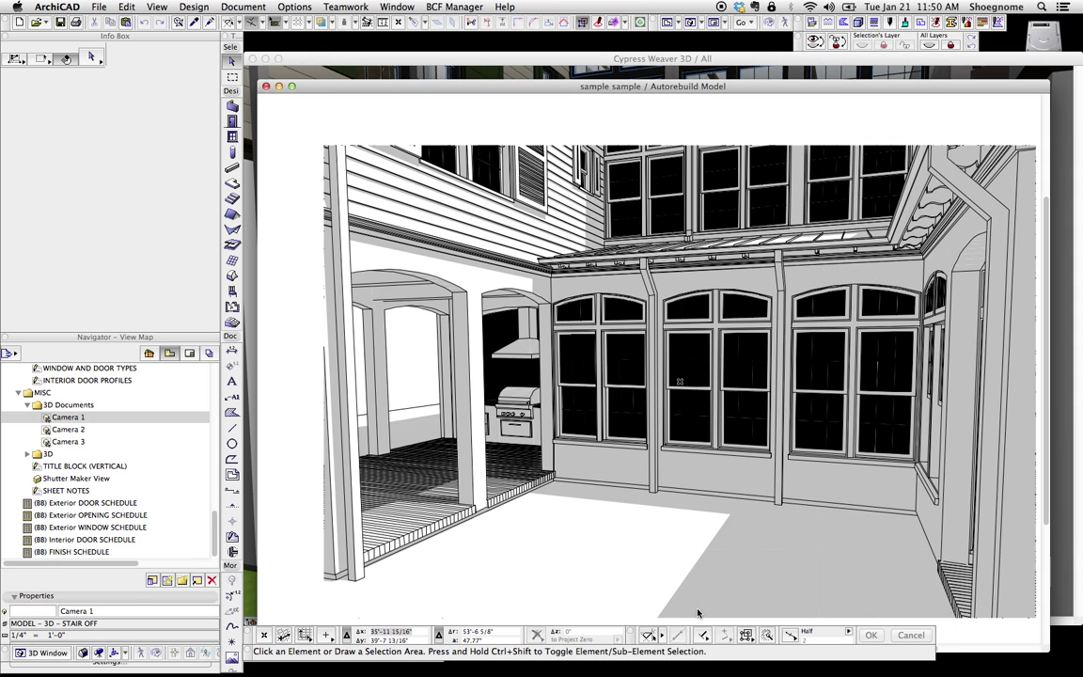
- Examine the window glass and overall line work of the sample 3D document up close and as a whole
{"action": "scroll", "coordinate": [756, 343], "scroll_direction": "up", "scroll_amount": 5}
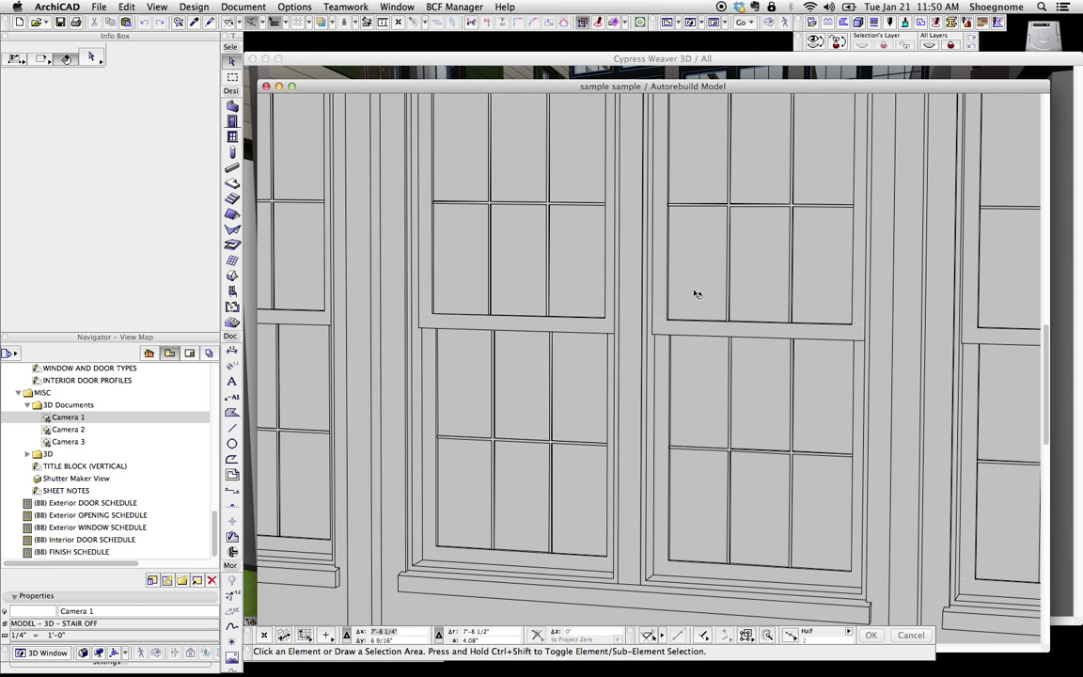
{"action": "scroll", "coordinate": [697, 348], "scroll_direction": "down", "scroll_amount": 3}
{"action": "scroll", "coordinate": [696, 348], "scroll_direction": "down", "scroll_amount": 5}
{"action": "scroll", "coordinate": [605, 435], "scroll_direction": "up", "scroll_amount": 2}
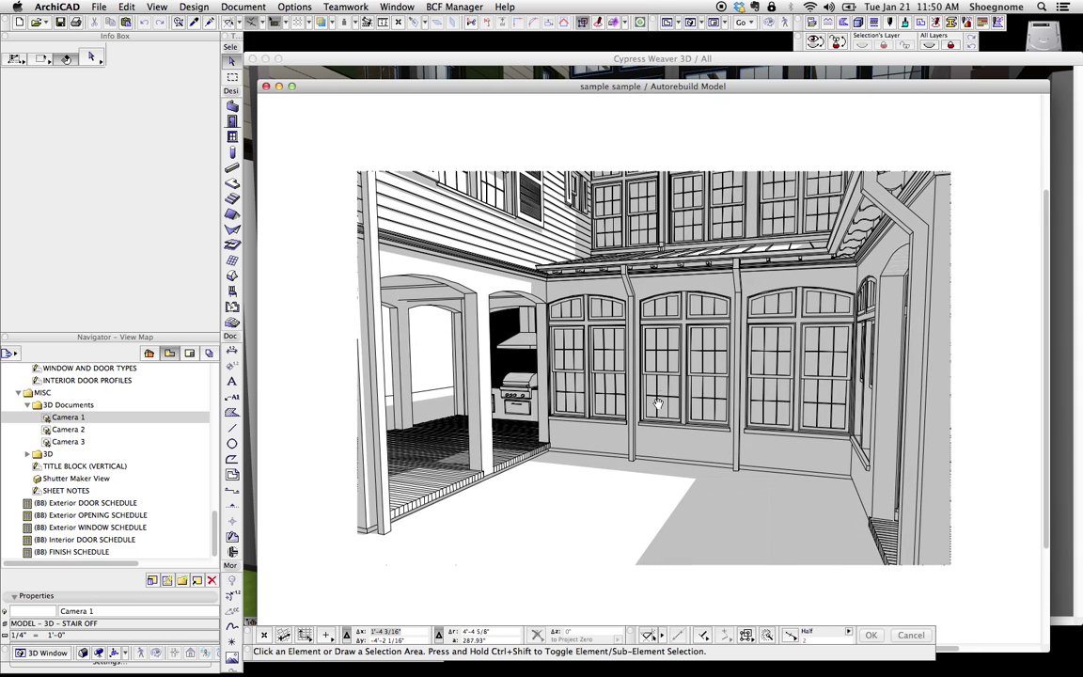
{"action": "scroll", "coordinate": [604, 435], "scroll_direction": "up", "scroll_amount": 1}
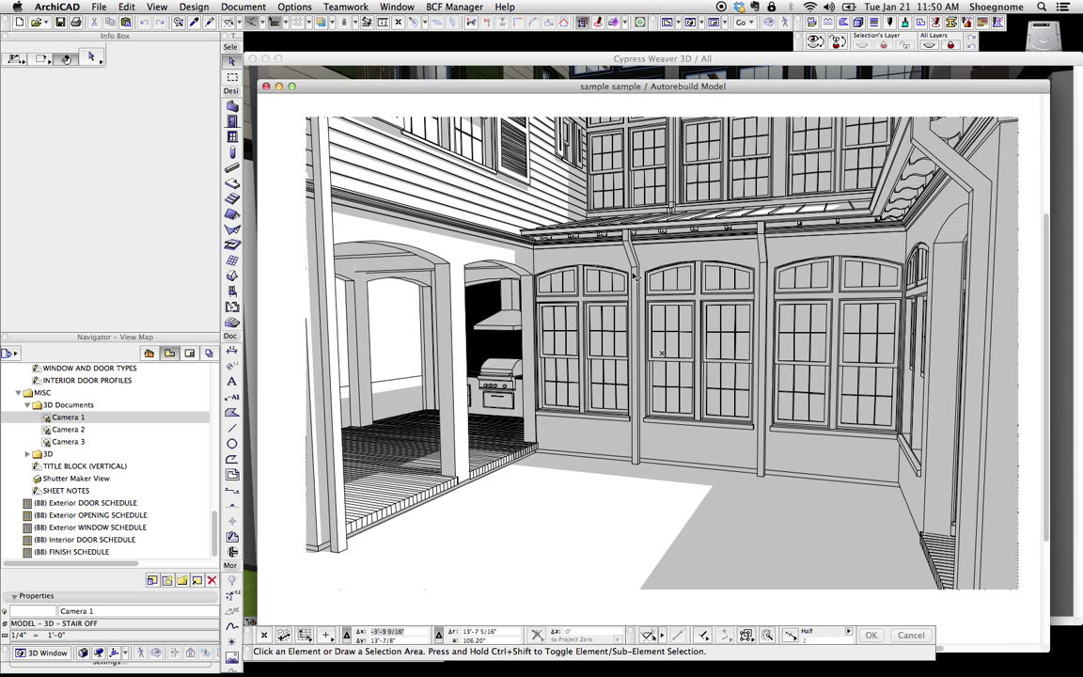
{"action": "scroll", "coordinate": [512, 240], "scroll_direction": "up", "scroll_amount": 4}
{"action": "scroll", "coordinate": [512, 232], "scroll_direction": "down", "scroll_amount": 6}
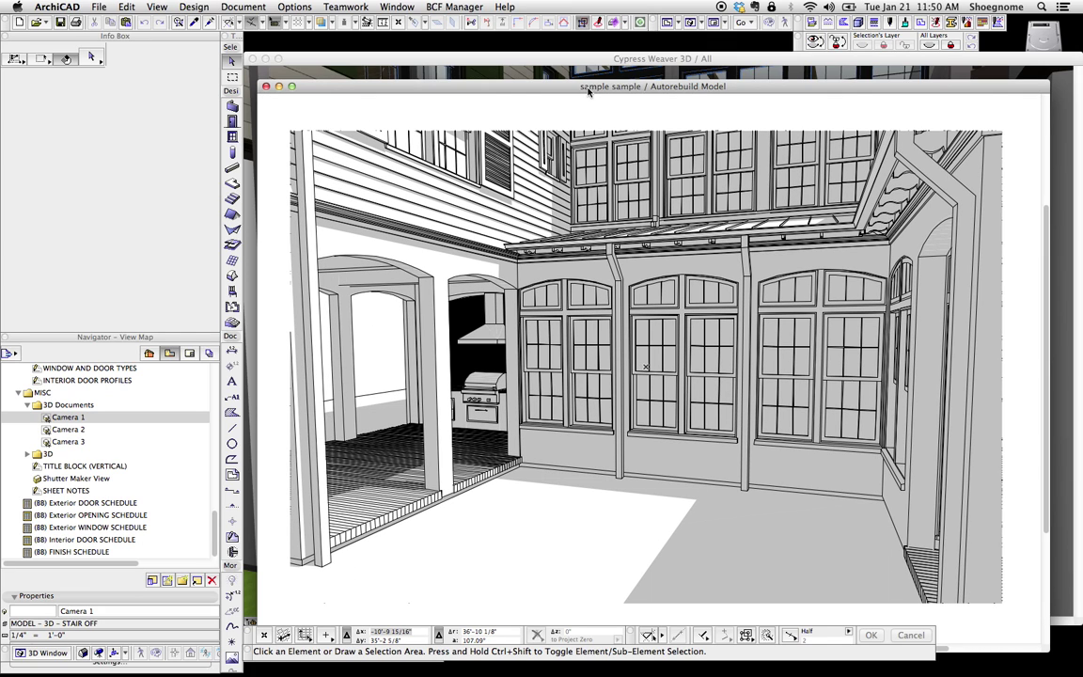
- Enable Hidden Edges in the sample document's settings and choose the Dashed - above line type for hidden lines
{"action": "right_click", "coordinate": [275, 301]}
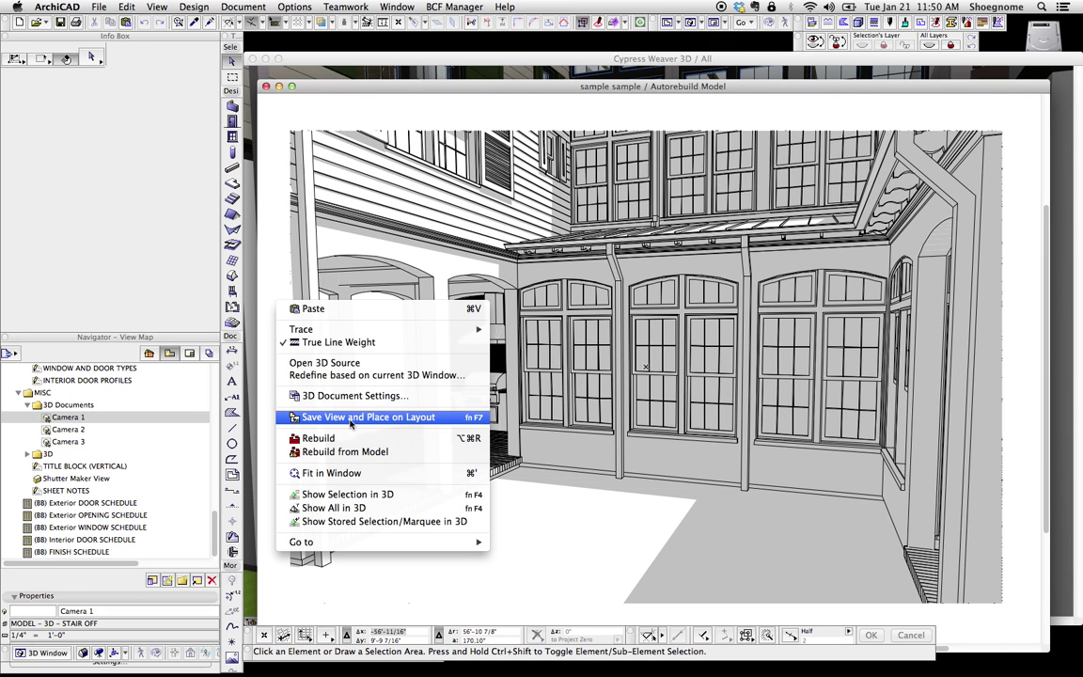
{"action": "left_click", "coordinate": [347, 394]}
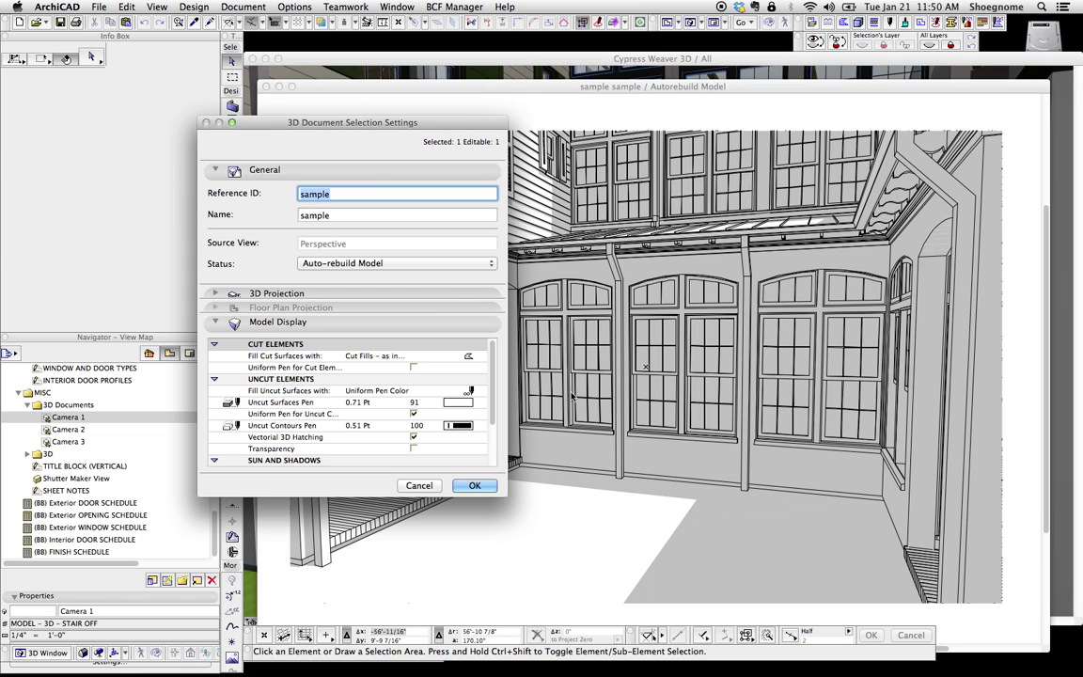
{"action": "scroll", "coordinate": [401, 441], "scroll_direction": "down", "scroll_amount": 3}
{"action": "left_click", "coordinate": [413, 459]}
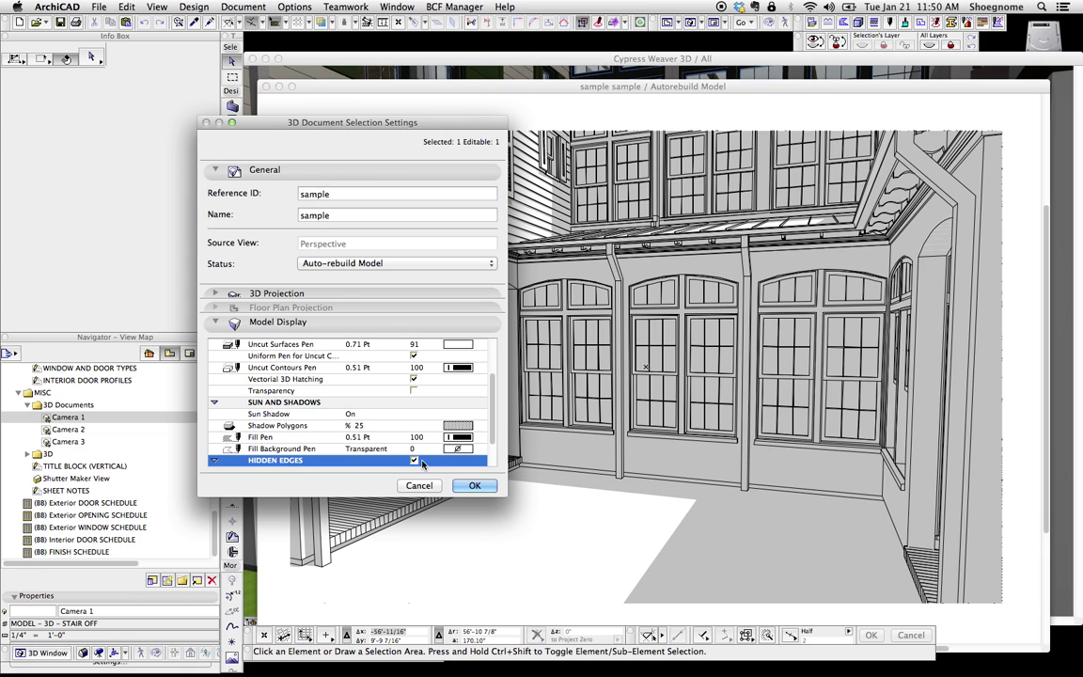
{"action": "scroll", "coordinate": [394, 432], "scroll_direction": "down", "scroll_amount": 1}
{"action": "left_click", "coordinate": [437, 440]}
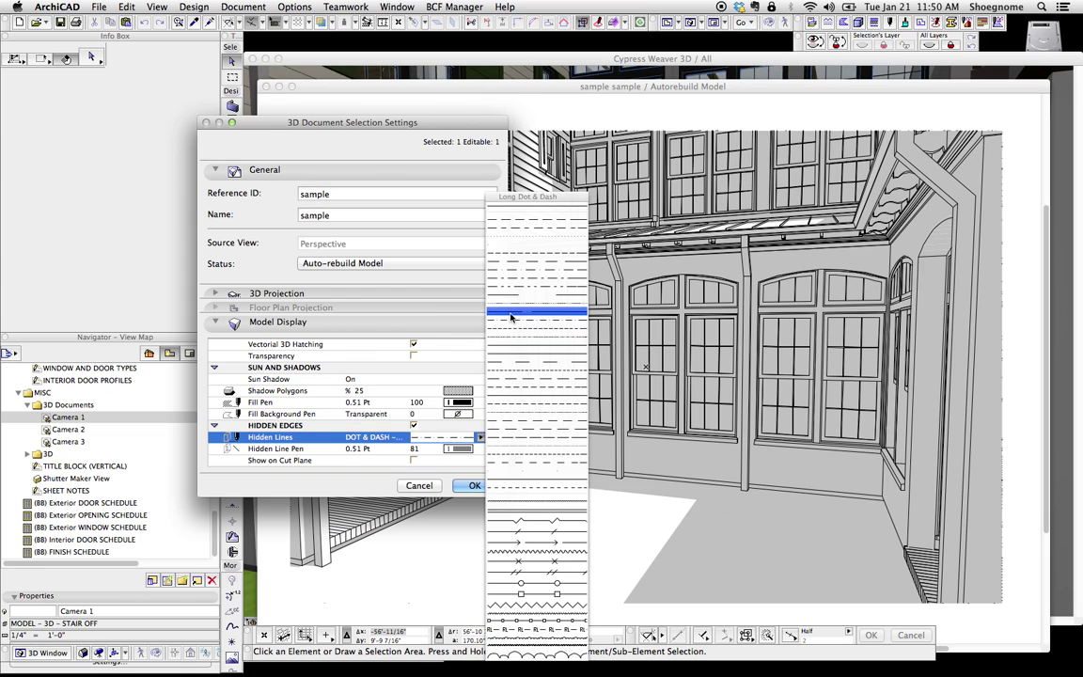
{"action": "left_click", "coordinate": [528, 253]}
- Set the hidden line pen to red pen 20 and apply the document settings
{"action": "left_click", "coordinate": [414, 448]}
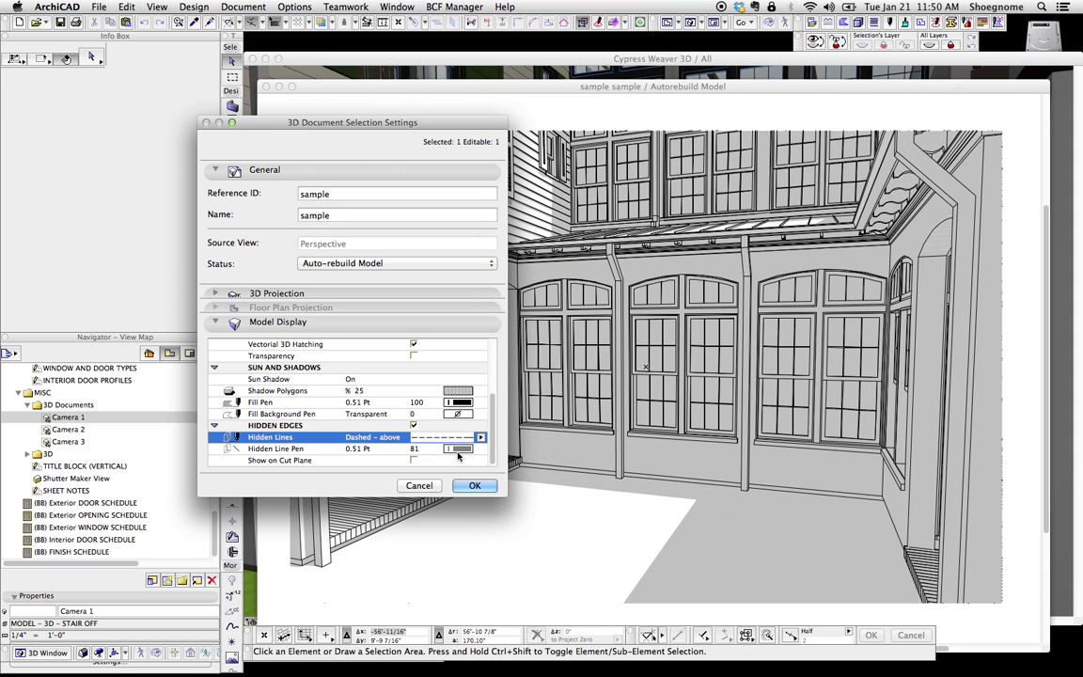
{"action": "left_click", "coordinate": [458, 448]}
{"action": "left_click", "coordinate": [685, 452]}
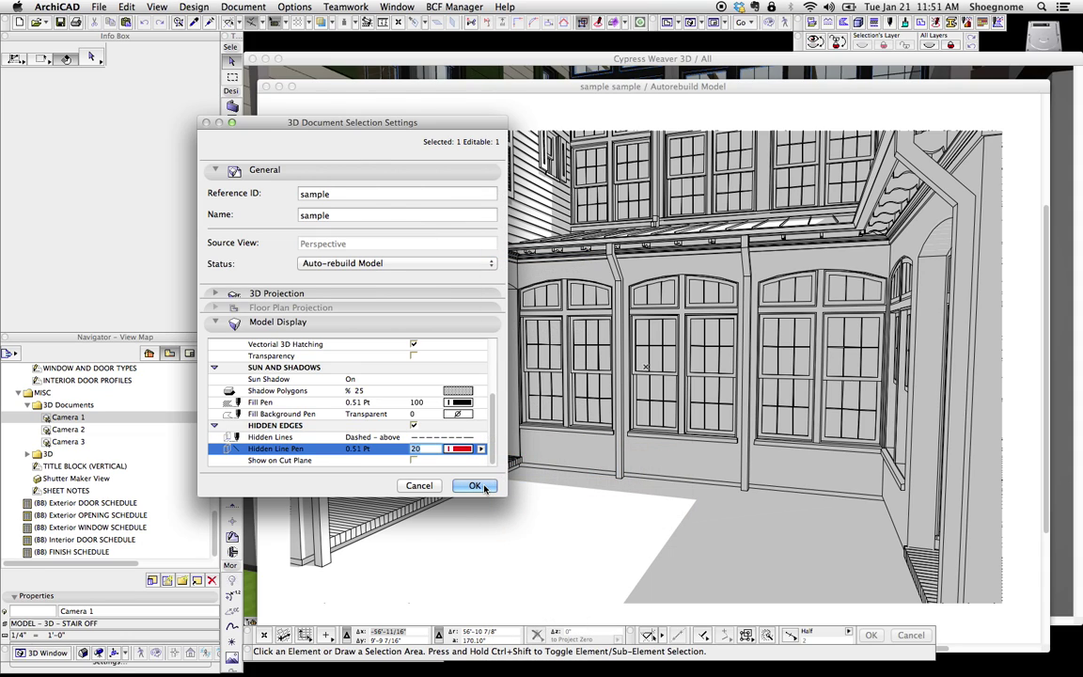
{"action": "left_click", "coordinate": [475, 485]}
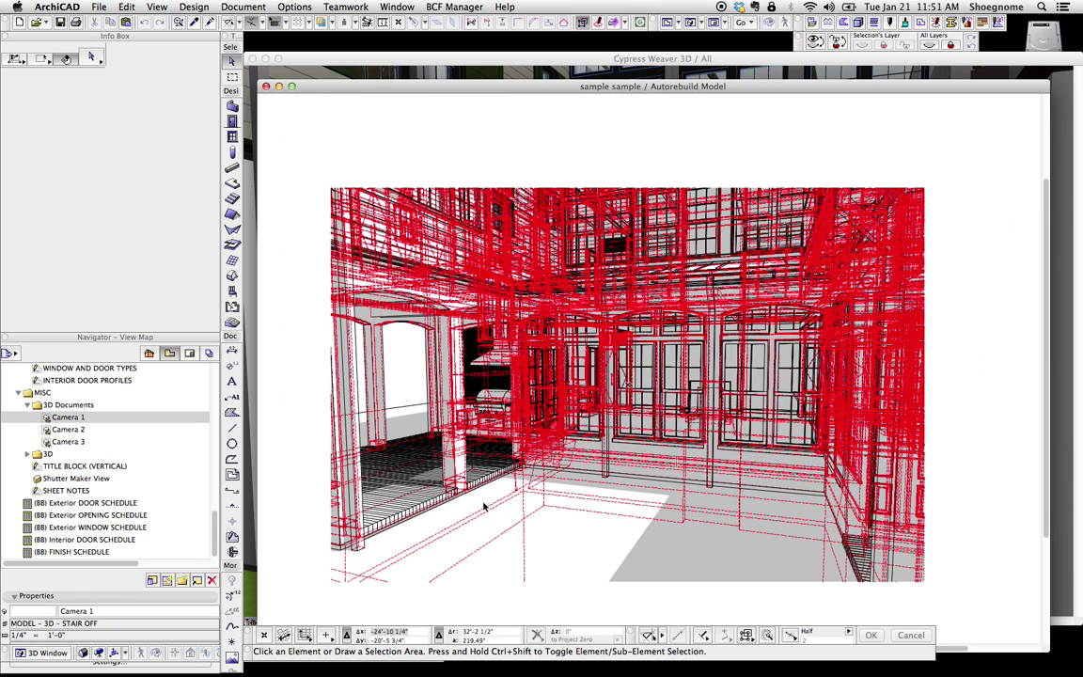
- Reopen the sample document's settings and turn off Hidden Edges
{"action": "scroll", "coordinate": [560, 449], "scroll_direction": "up", "scroll_amount": 6}
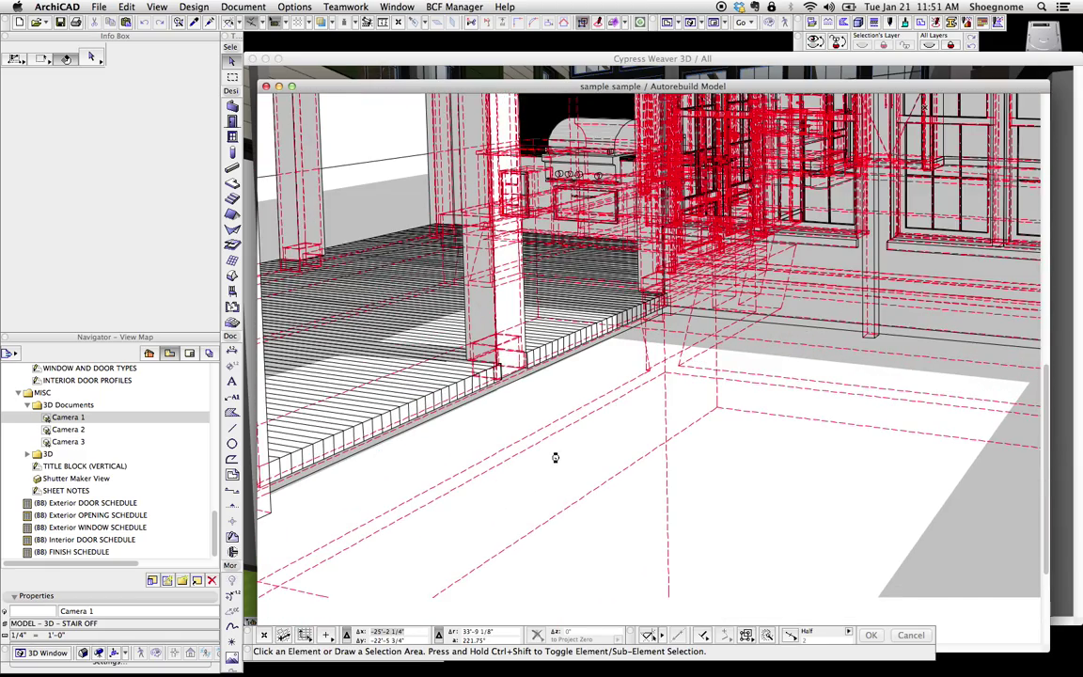
{"action": "scroll", "coordinate": [610, 454], "scroll_direction": "down", "scroll_amount": 3}
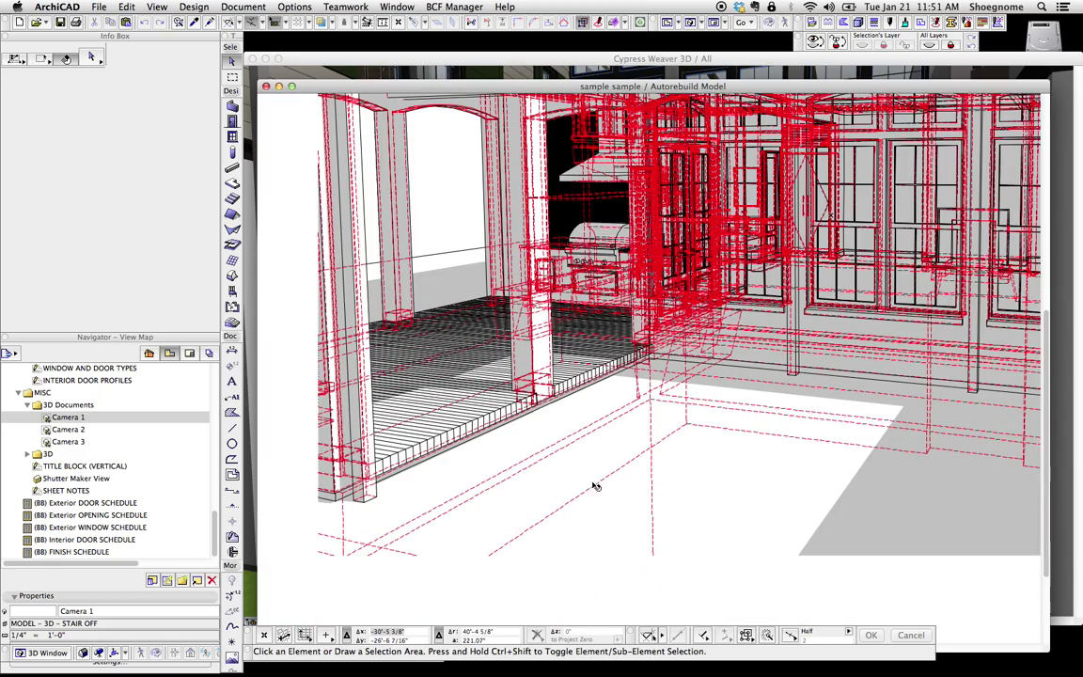
{"action": "scroll", "coordinate": [672, 449], "scroll_direction": "down", "scroll_amount": 4}
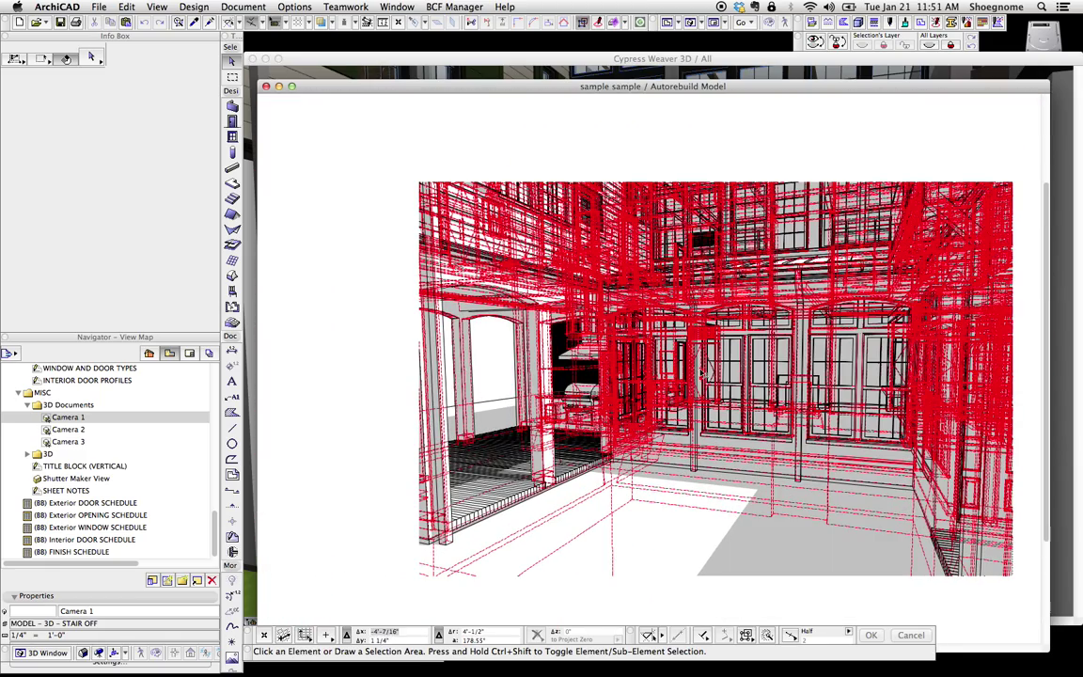
{"action": "right_click", "coordinate": [683, 153]}
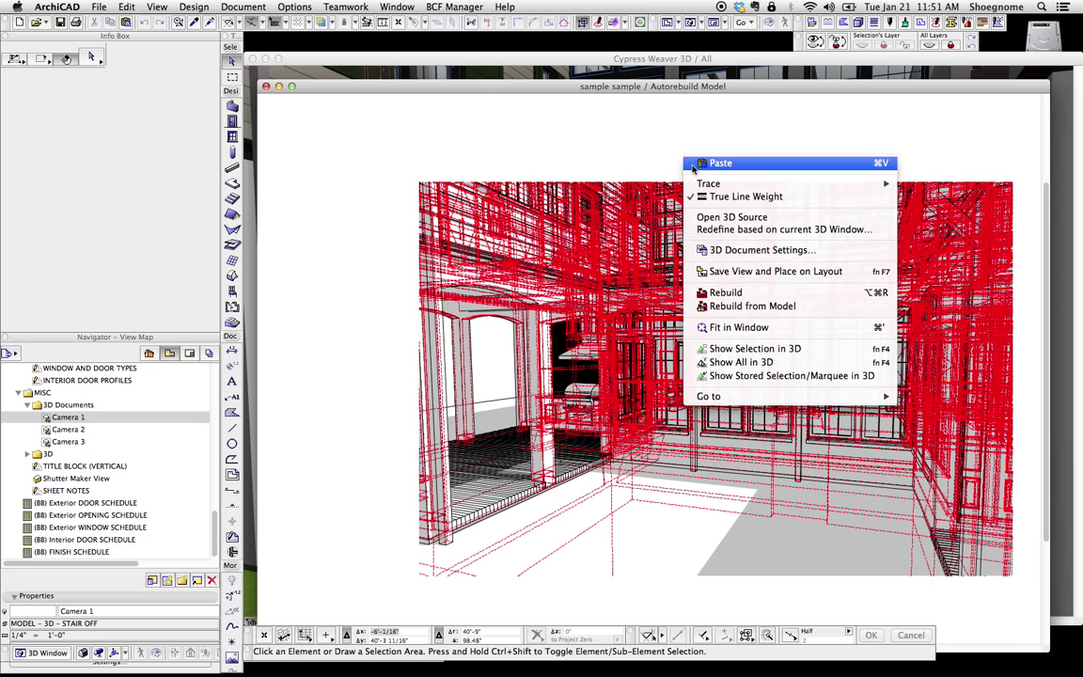
{"action": "left_click", "coordinate": [749, 250]}
{"action": "scroll", "coordinate": [414, 431], "scroll_direction": "down", "scroll_amount": 5}
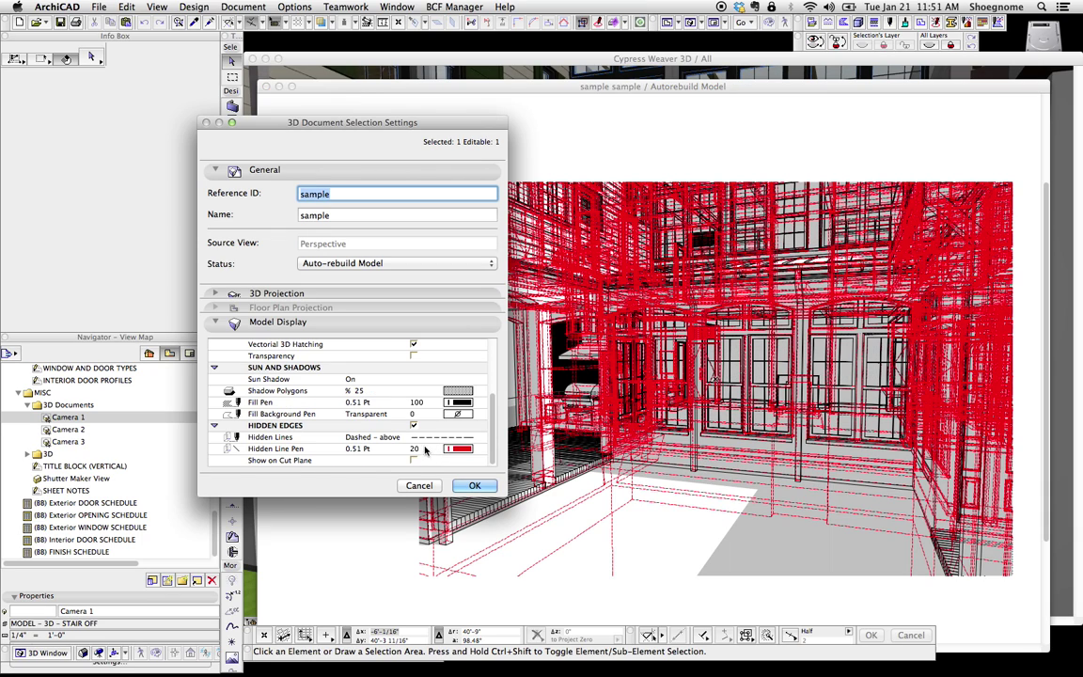
{"action": "left_click", "coordinate": [413, 427]}
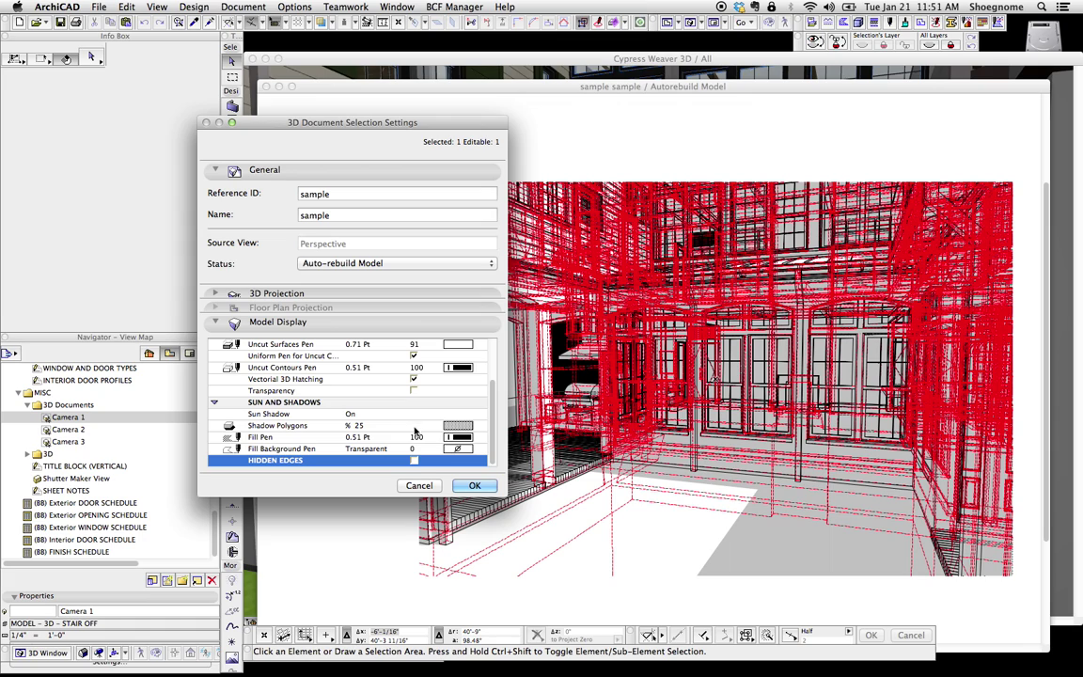
- Check the Hidden Edges options in the sample document's settings, leave Hidden Edges off and apply the settings
{"action": "left_click", "coordinate": [414, 461]}
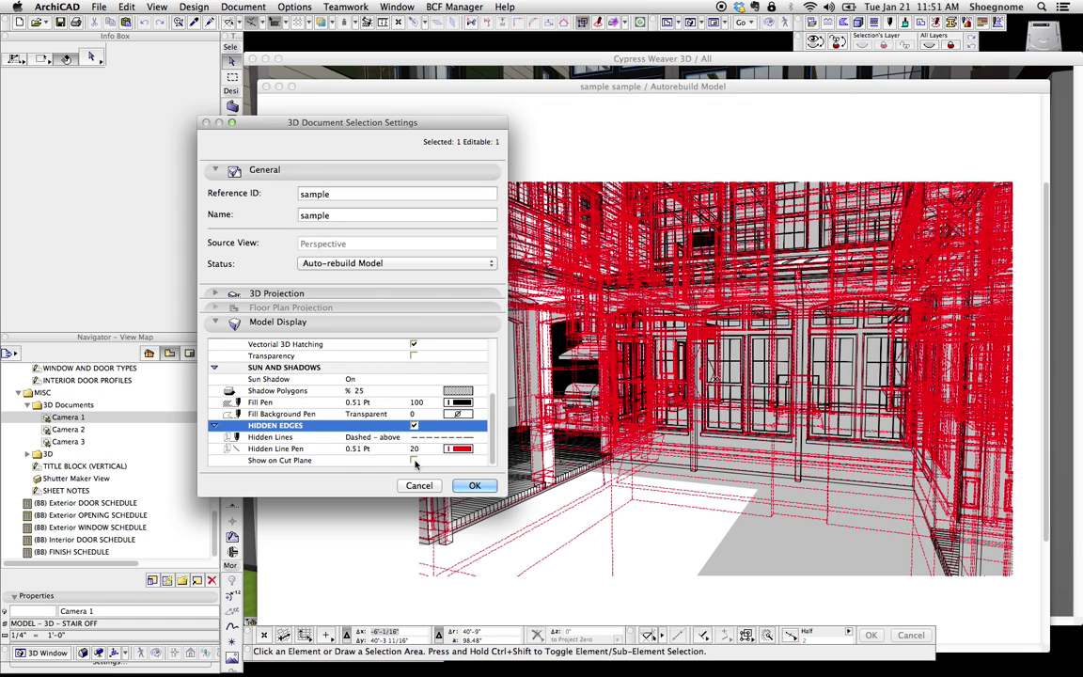
{"action": "left_click", "coordinate": [413, 426]}
{"action": "left_click", "coordinate": [475, 485]}
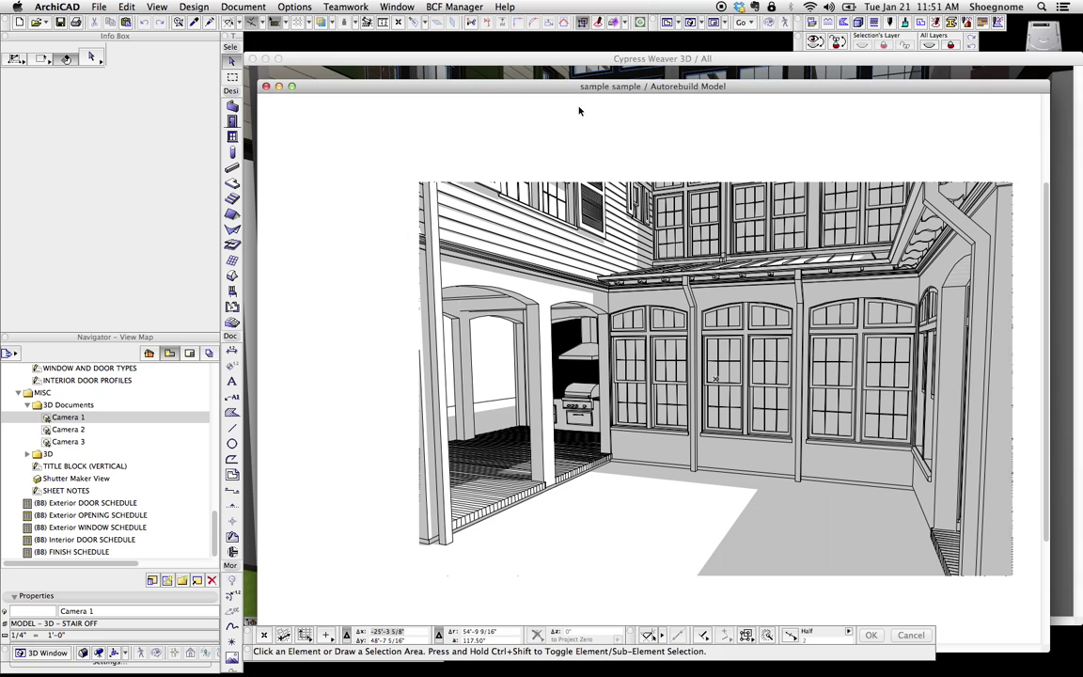
- Draw a marquee over part of the main level plan, cutting through the house, and show the marquee area in 3D
{"action": "left_click", "coordinate": [591, 72]}
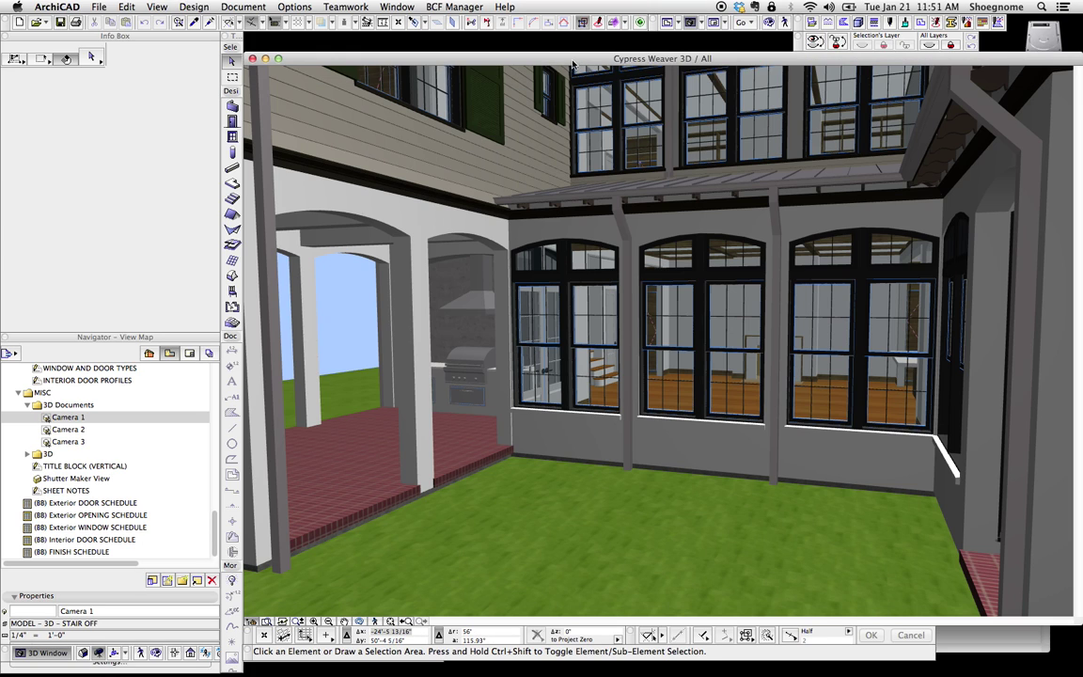
{"action": "key", "text": "F2"}
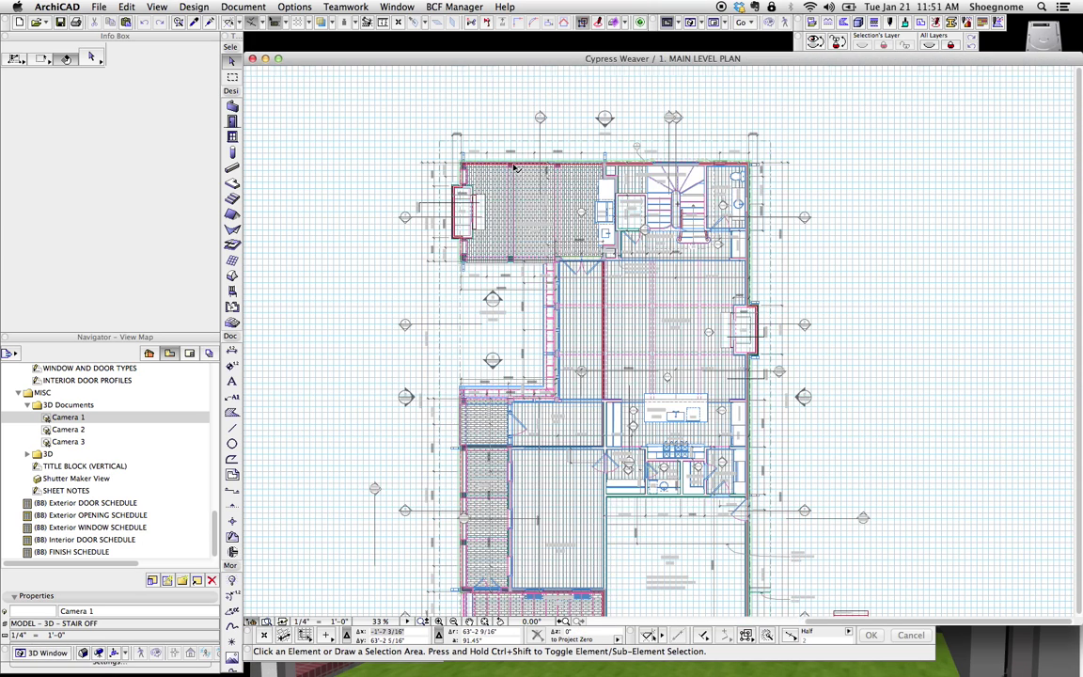
{"action": "scroll", "coordinate": [500, 122], "scroll_direction": "down", "scroll_amount": 3}
{"action": "key", "text": "m"}
{"action": "left_click", "coordinate": [502, 112]}
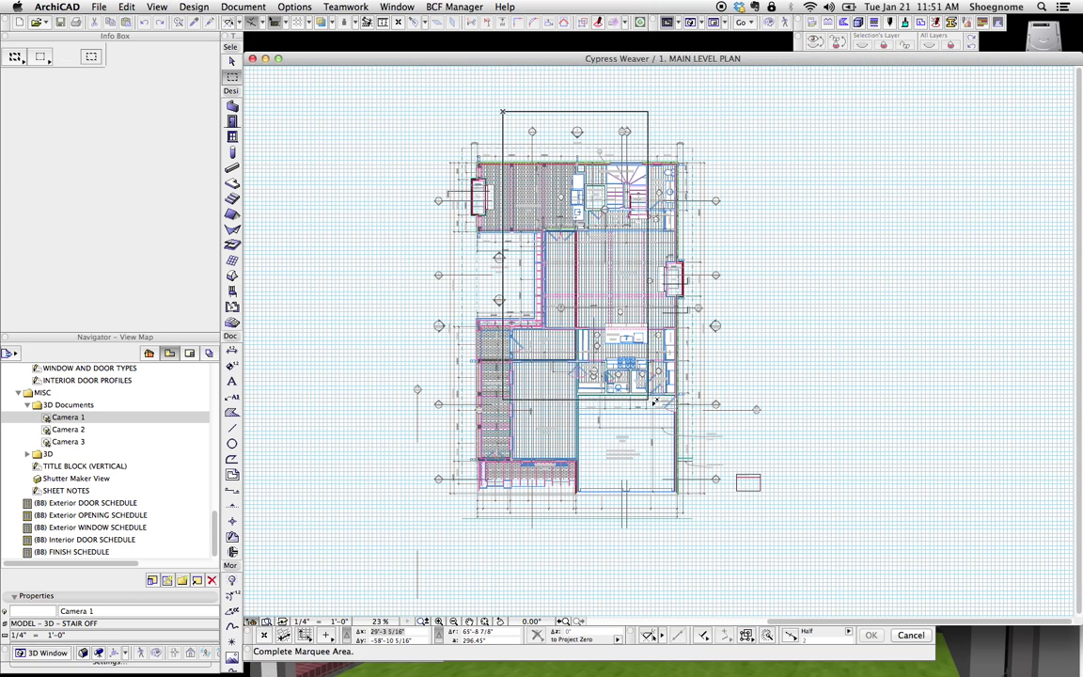
{"action": "left_click", "coordinate": [723, 538]}
{"action": "key", "text": "F5"}
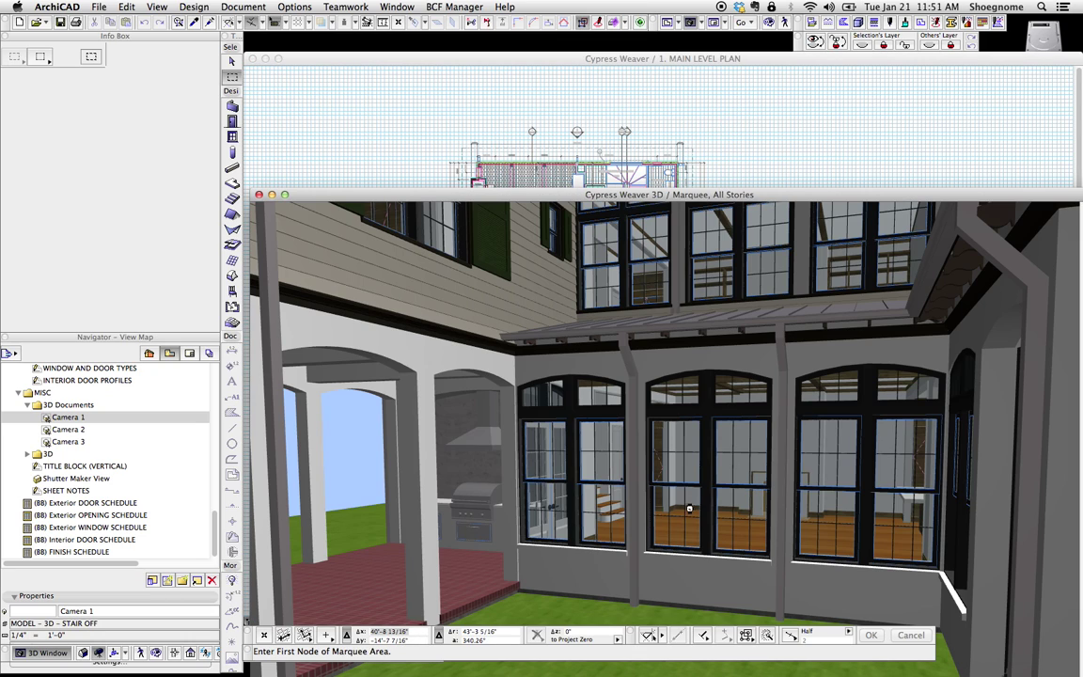
- Adjust the cut-away perspective, reopen the sample 3D document and redefine it based on the current 3D window
{"action": "double_click", "coordinate": [677, 195]}
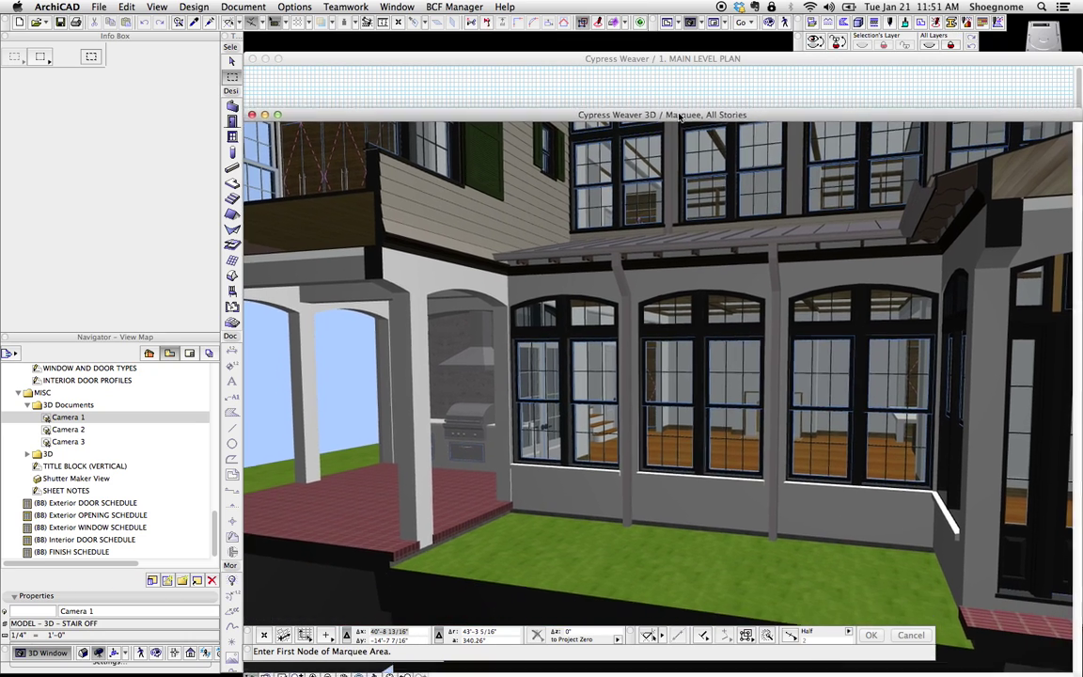
{"action": "scroll", "coordinate": [677, 239], "scroll_direction": "up", "scroll_amount": 3}
{"action": "key", "text": "shift+F1"}
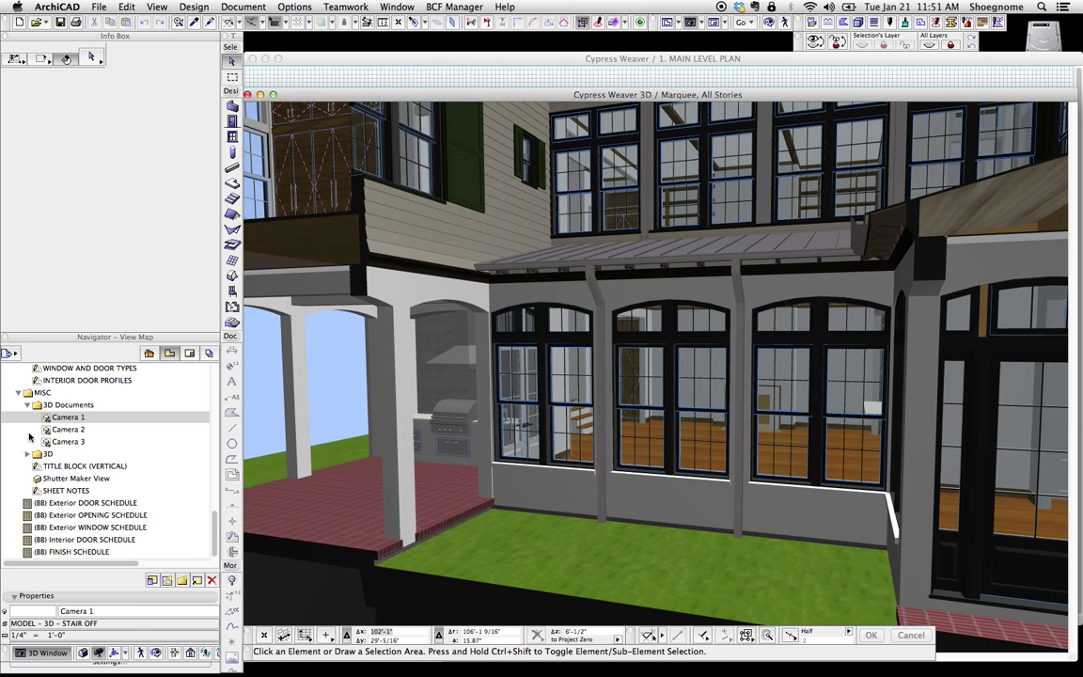
{"action": "left_click", "coordinate": [148, 352]}
{"action": "scroll", "coordinate": [94, 423], "scroll_direction": "down", "scroll_amount": 5}
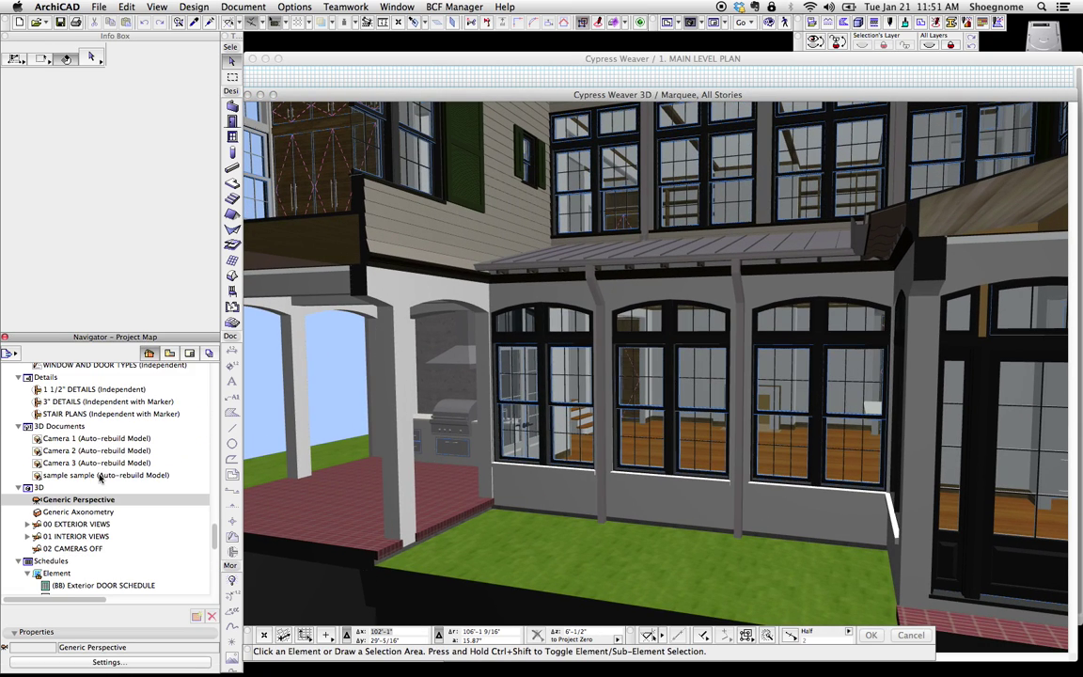
{"action": "double_click", "coordinate": [98, 475]}
{"action": "right_click", "coordinate": [353, 137]}
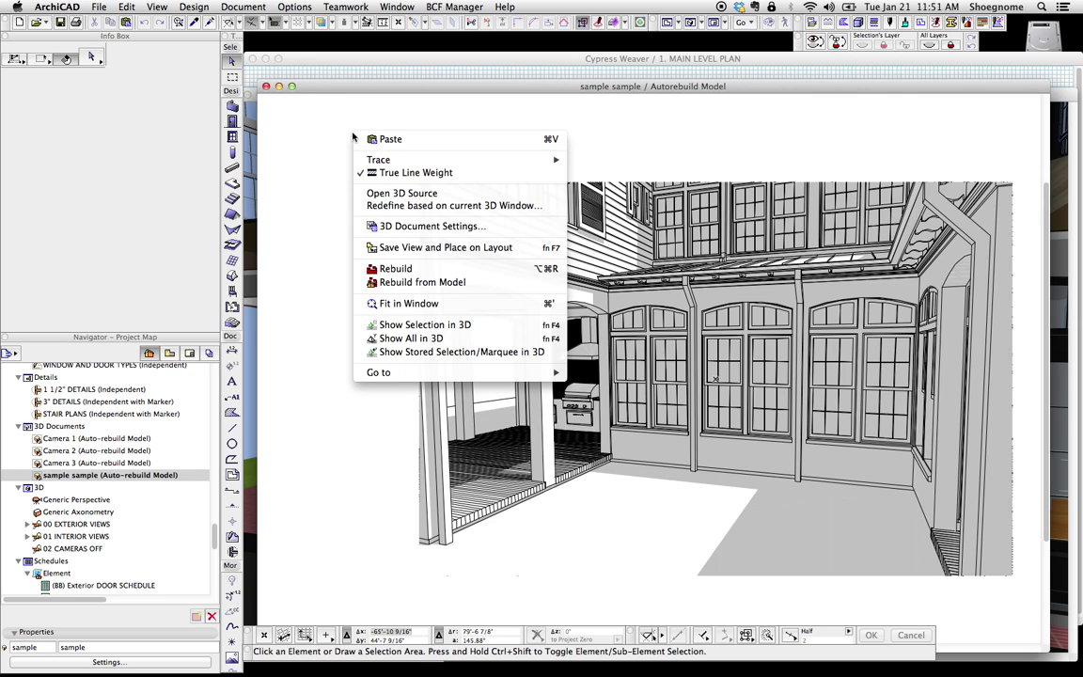
{"action": "left_click", "coordinate": [418, 206]}
{"action": "left_click", "coordinate": [746, 491]}
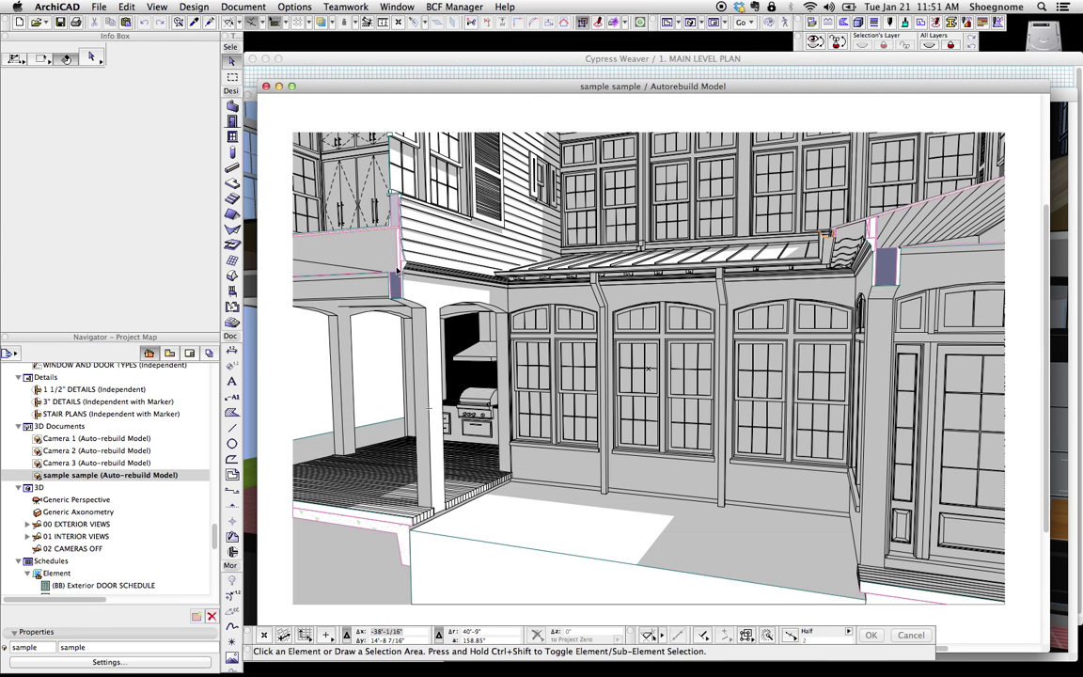
- Set the sample document's cut surfaces to fill with Own Surface Colors (Non-Shaded) and apply the settings
{"action": "scroll", "coordinate": [384, 299], "scroll_direction": "up", "scroll_amount": 5}
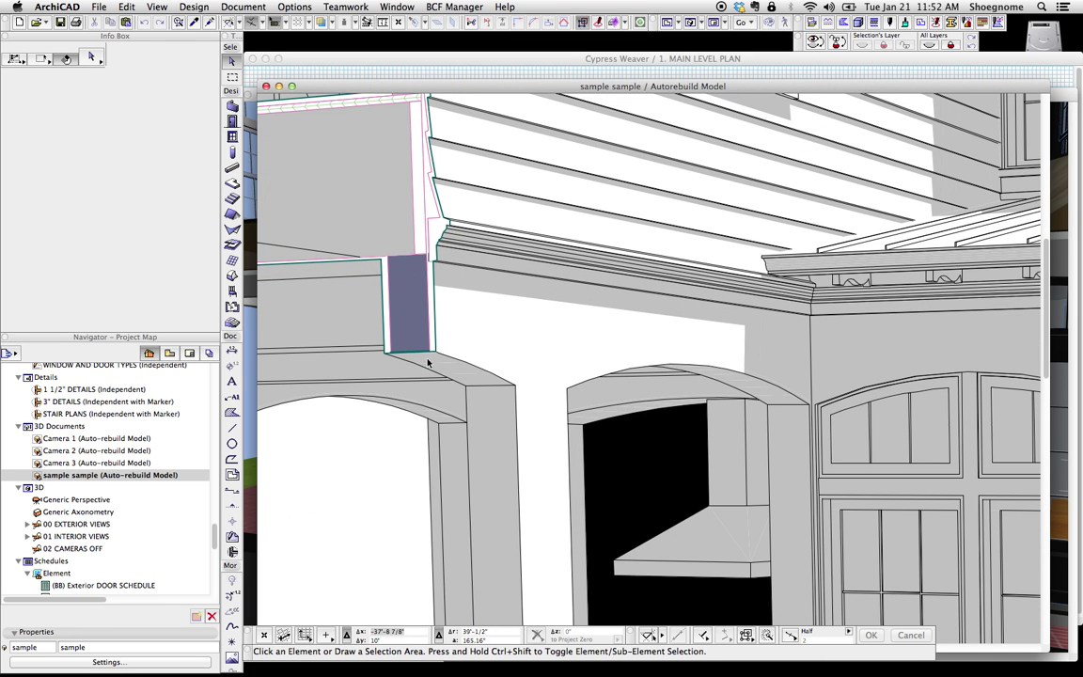
{"action": "scroll", "coordinate": [398, 227], "scroll_direction": "down", "scroll_amount": 8}
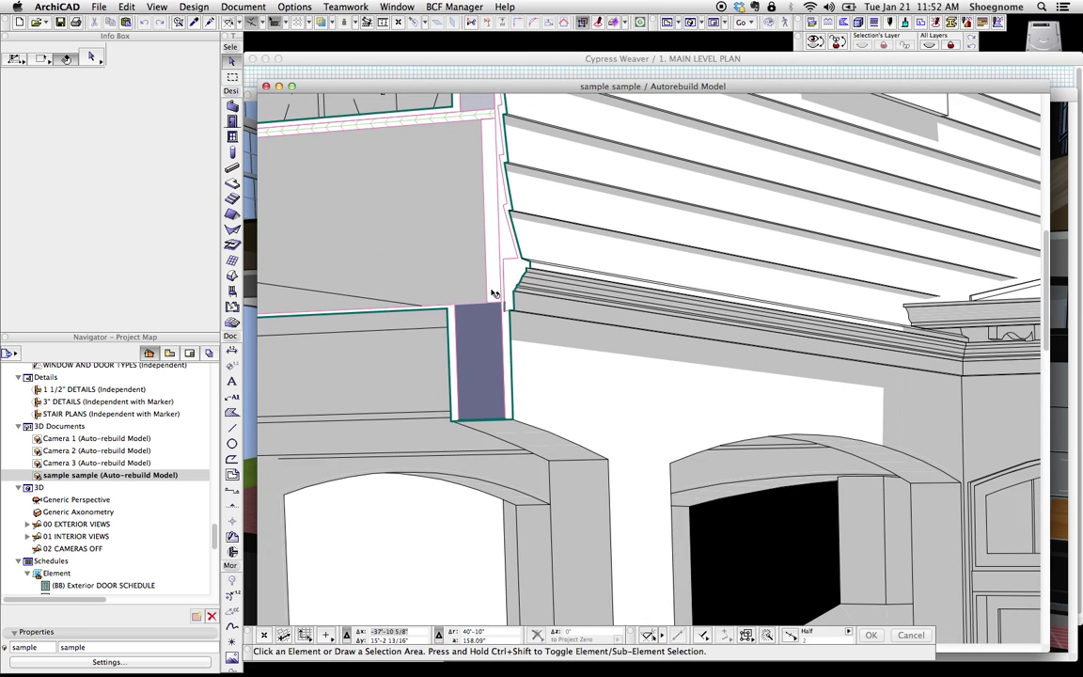
{"action": "scroll", "coordinate": [594, 361], "scroll_direction": "right", "scroll_amount": 3}
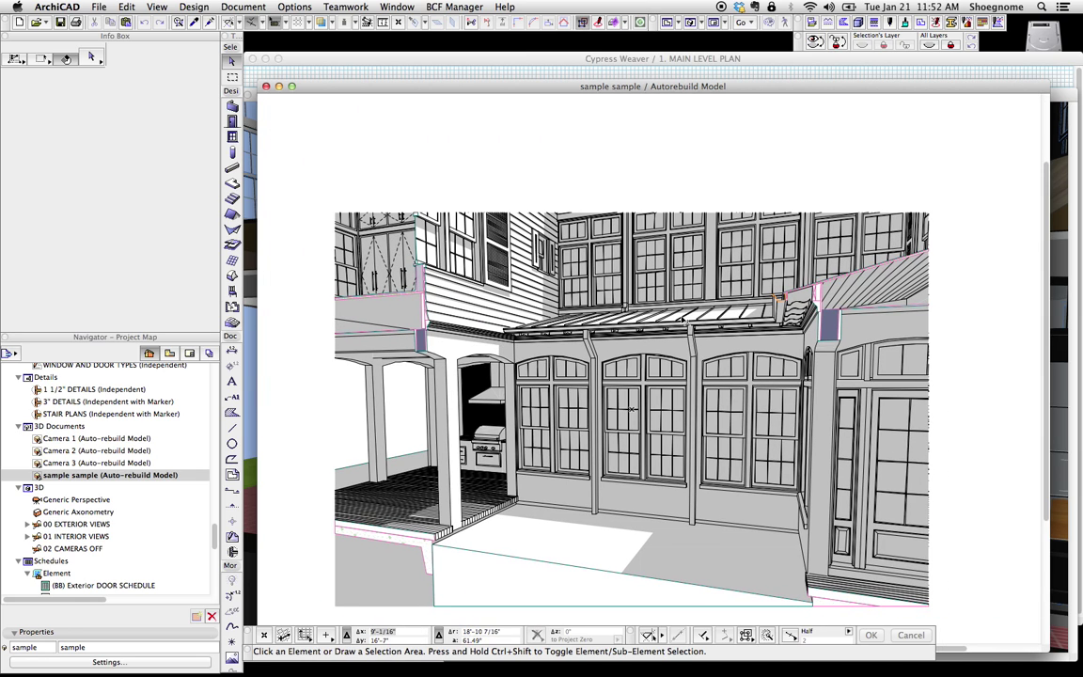
{"action": "scroll", "coordinate": [619, 250], "scroll_direction": "down", "scroll_amount": 2}
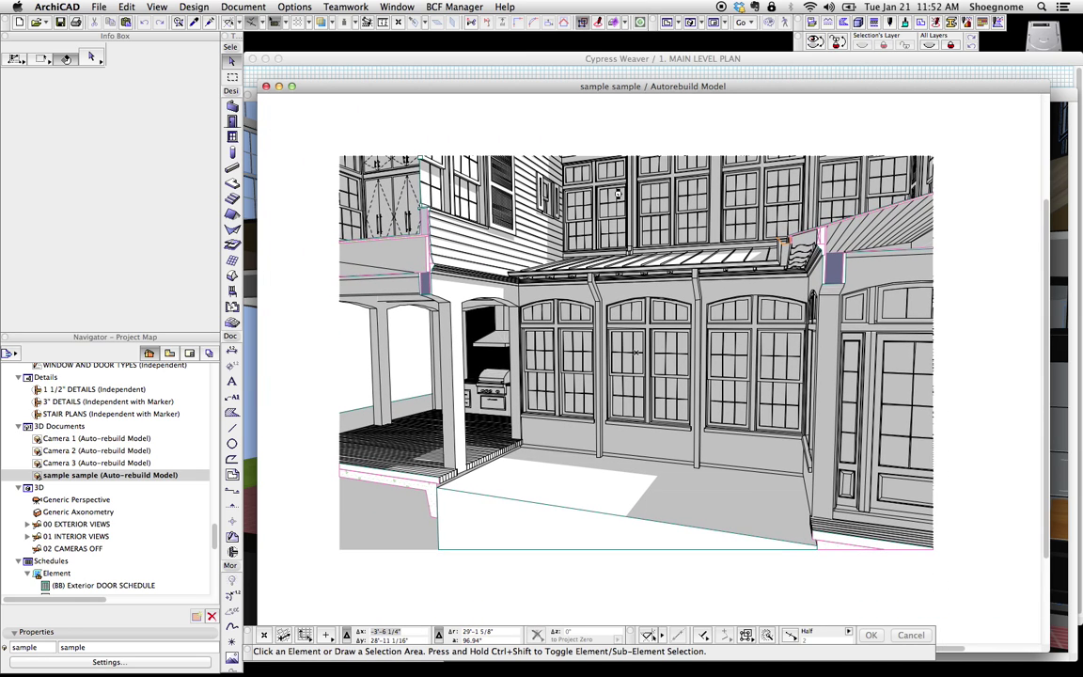
{"action": "right_click", "coordinate": [435, 124]}
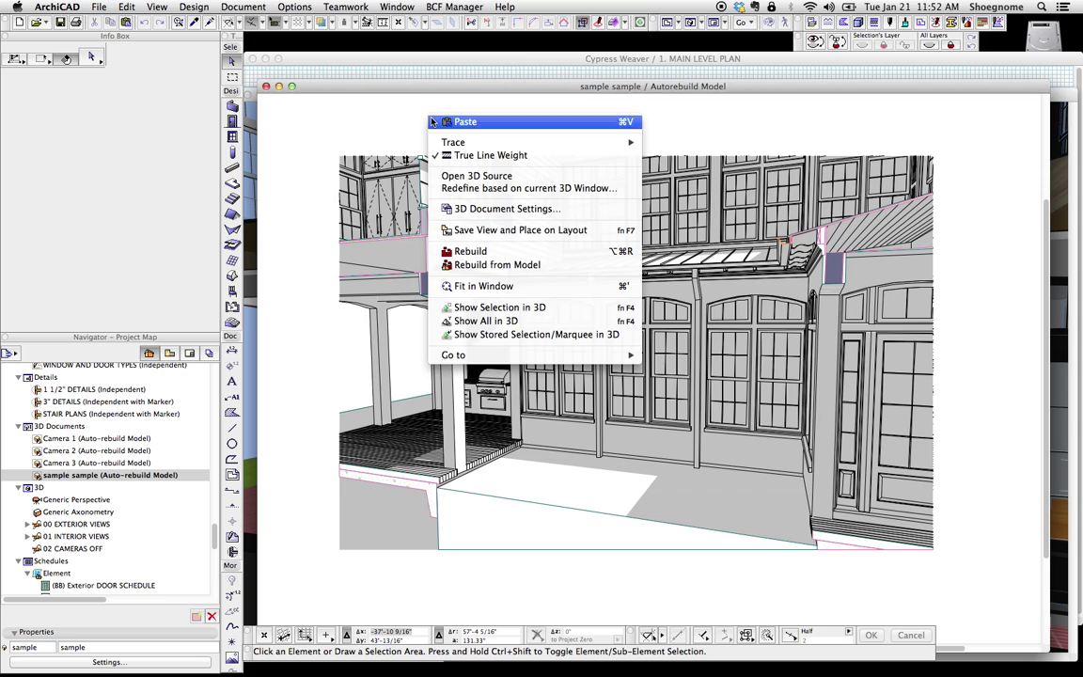
{"action": "left_click", "coordinate": [497, 209]}
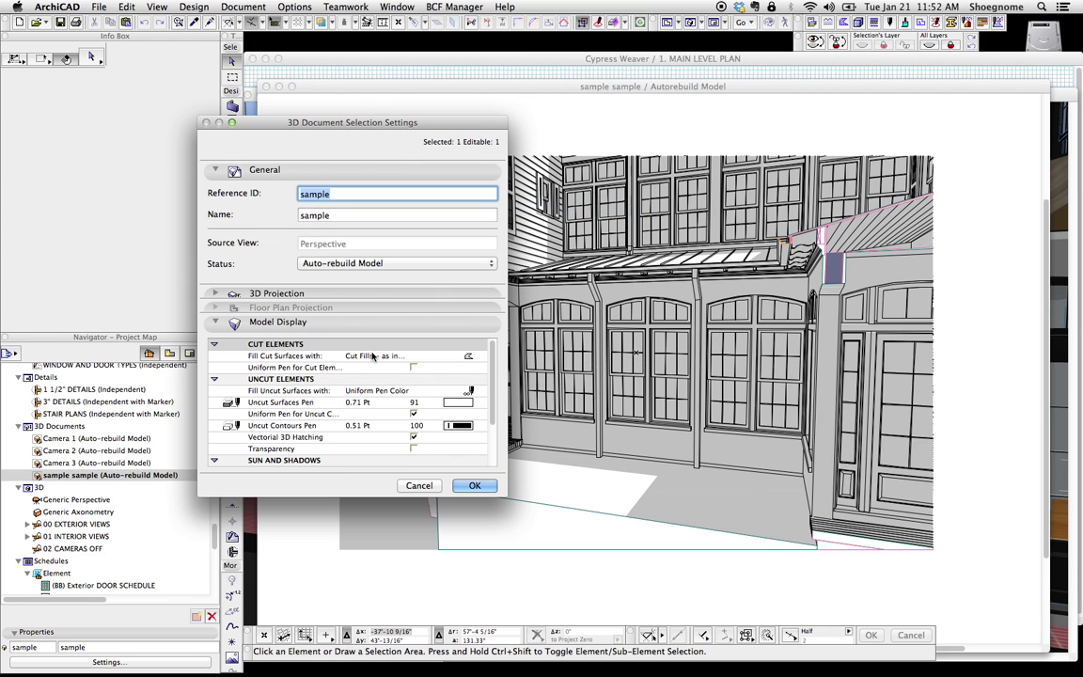
{"action": "left_click", "coordinate": [410, 357]}
{"action": "left_click", "coordinate": [480, 356]}
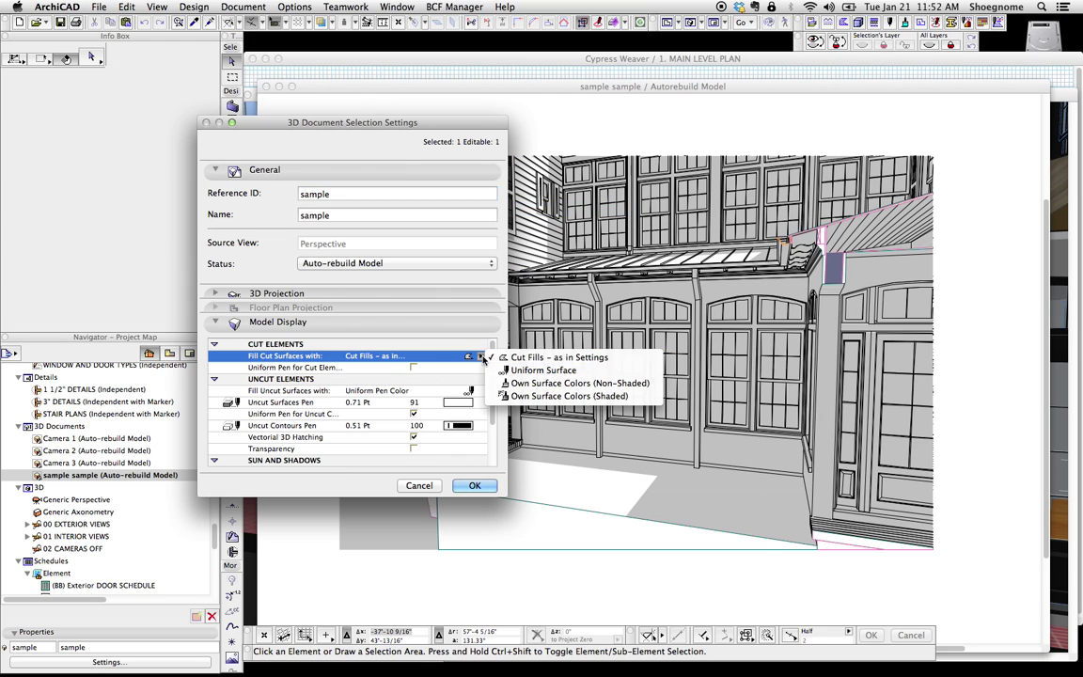
{"action": "left_click", "coordinate": [608, 384]}
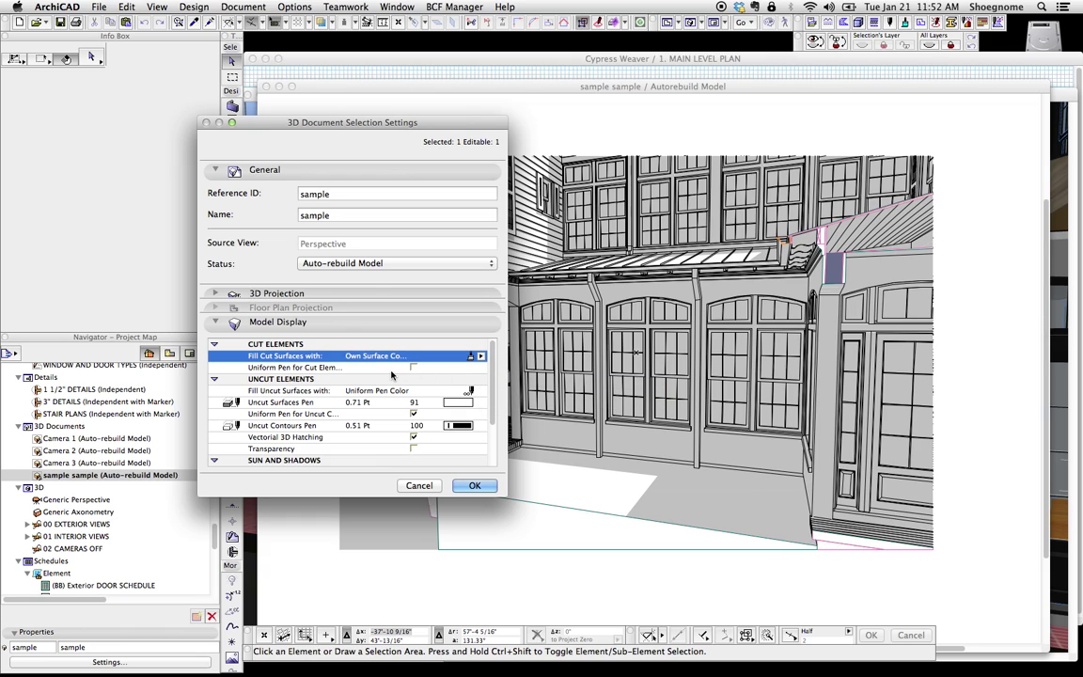
{"action": "left_click", "coordinate": [474, 486]}
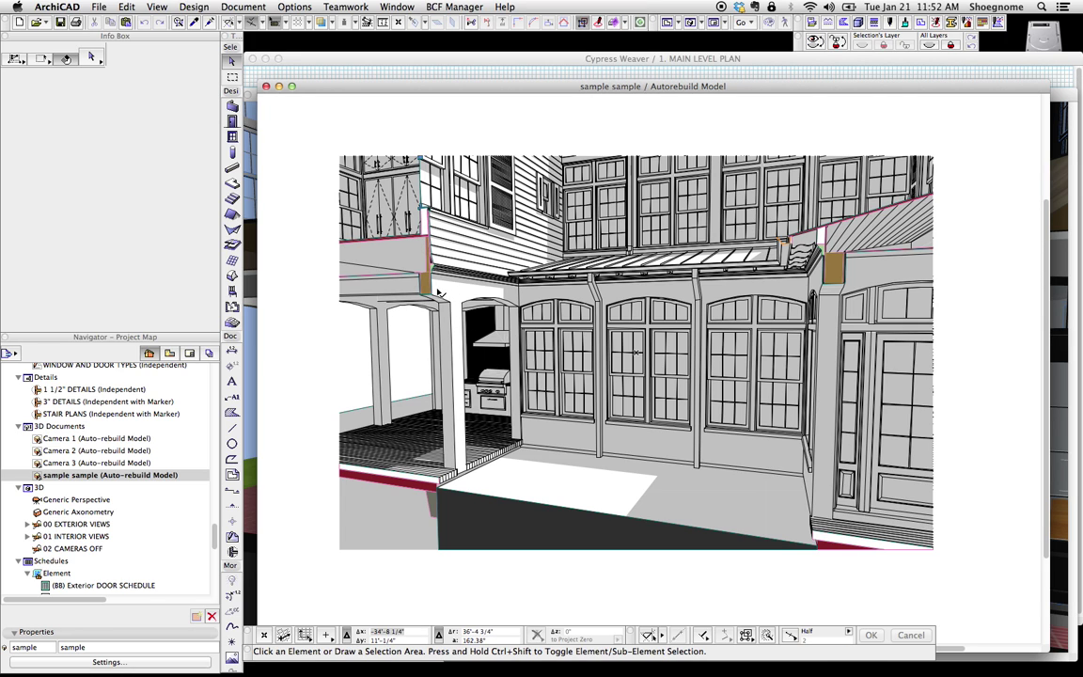
- Examine the cut surfaces and their outlines up close at the porch beam, siding and roof eave
{"action": "scroll", "coordinate": [434, 253], "scroll_direction": "up", "scroll_amount": 3}
{"action": "scroll", "coordinate": [434, 254], "scroll_direction": "up", "scroll_amount": 2}
{"action": "scroll", "coordinate": [423, 309], "scroll_direction": "up", "scroll_amount": 5}
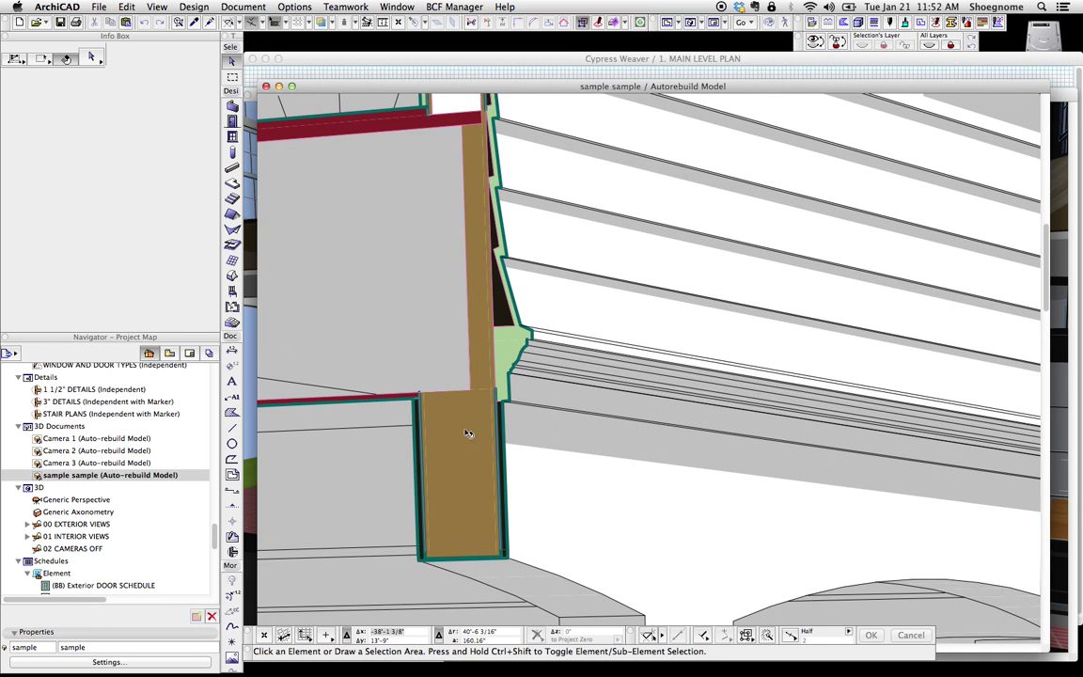
{"action": "scroll", "coordinate": [468, 418], "scroll_direction": "down", "scroll_amount": 8}
{"action": "scroll", "coordinate": [909, 234], "scroll_direction": "up", "scroll_amount": 8}
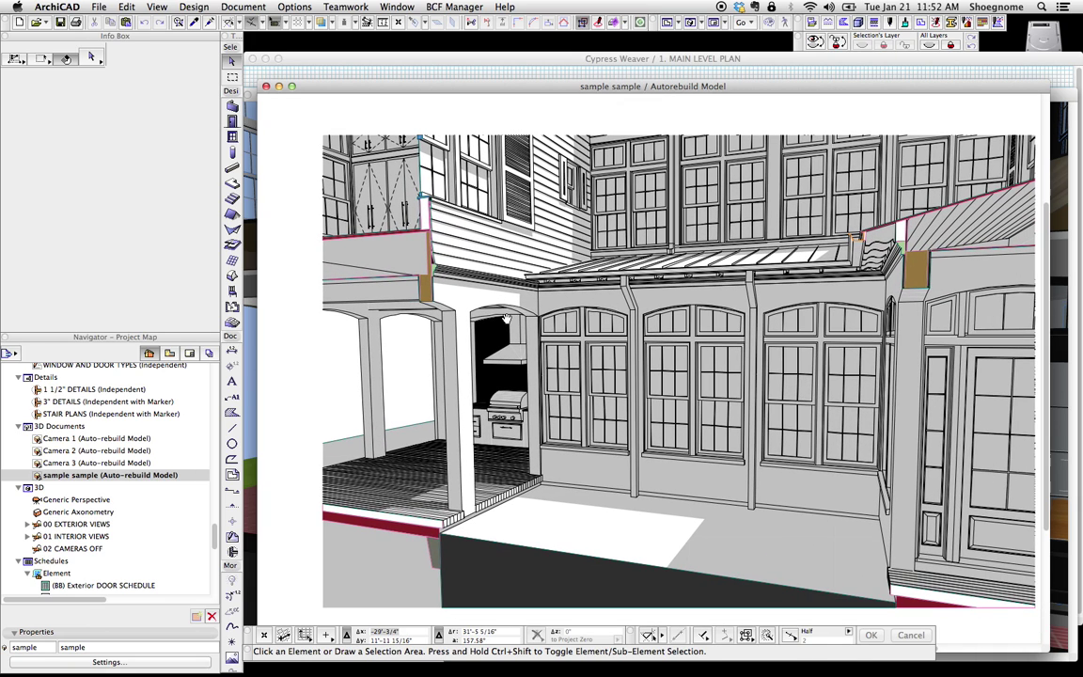
{"action": "scroll", "coordinate": [846, 245], "scroll_direction": "down", "scroll_amount": 8}
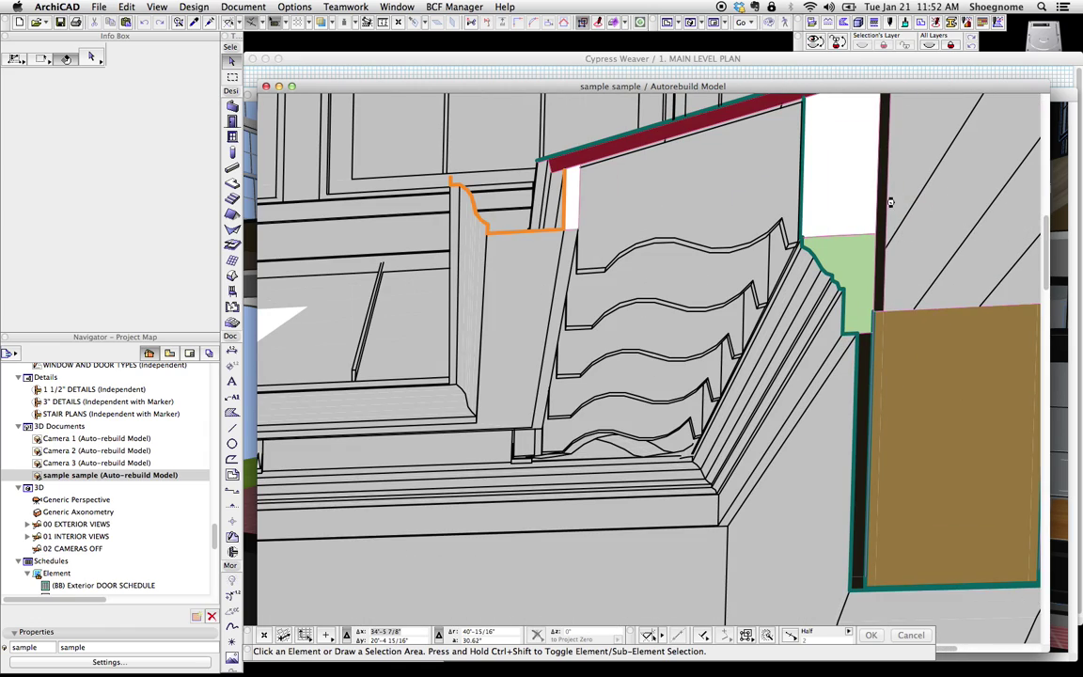
{"action": "scroll", "coordinate": [797, 289], "scroll_direction": "down", "scroll_amount": 4}
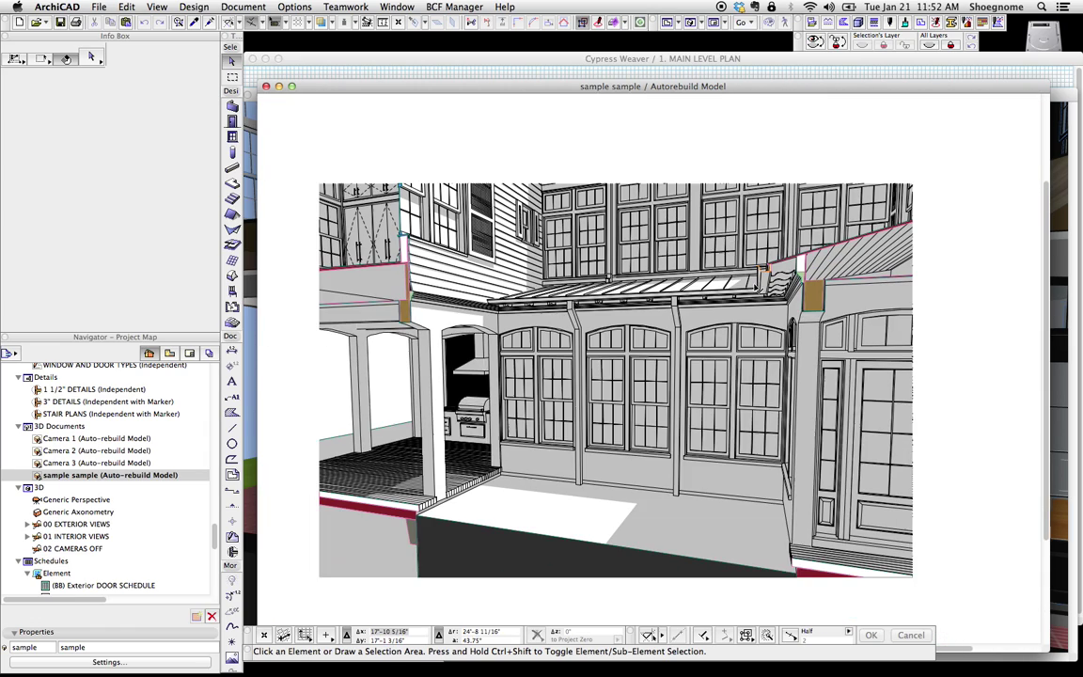
- Turn on the uniform pen for cut elements, set the cut line pen to black 2.83 pt pen 26 and apply the settings
{"action": "right_click", "coordinate": [530, 149]}
{"action": "left_click", "coordinate": [555, 219]}
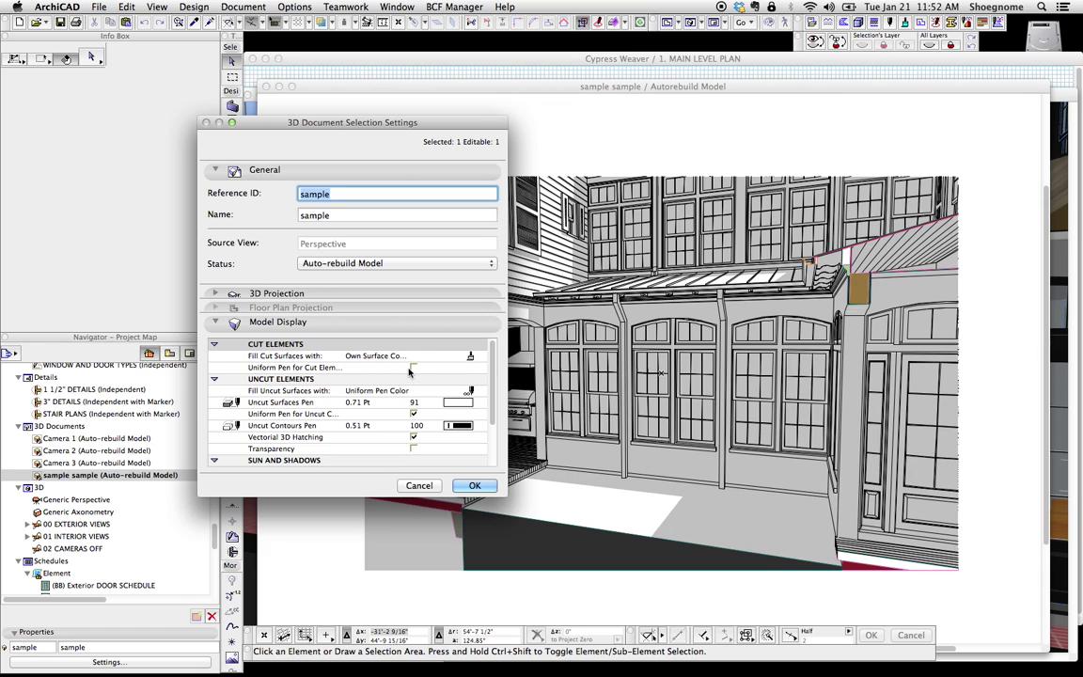
{"action": "left_click", "coordinate": [414, 368]}
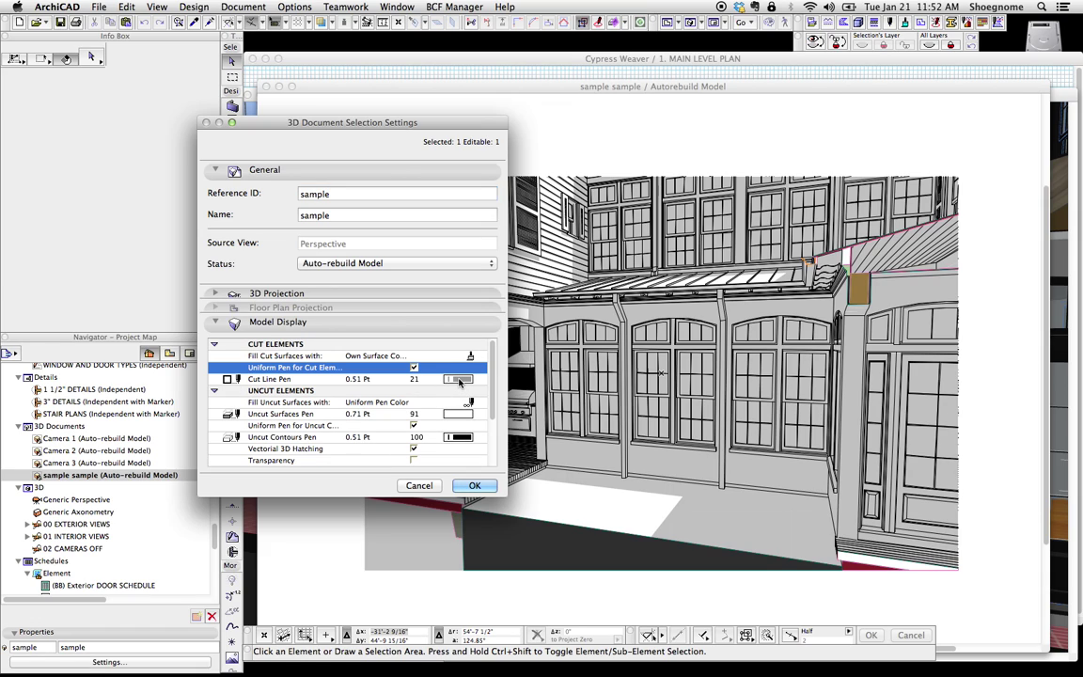
{"action": "left_click", "coordinate": [458, 381]}
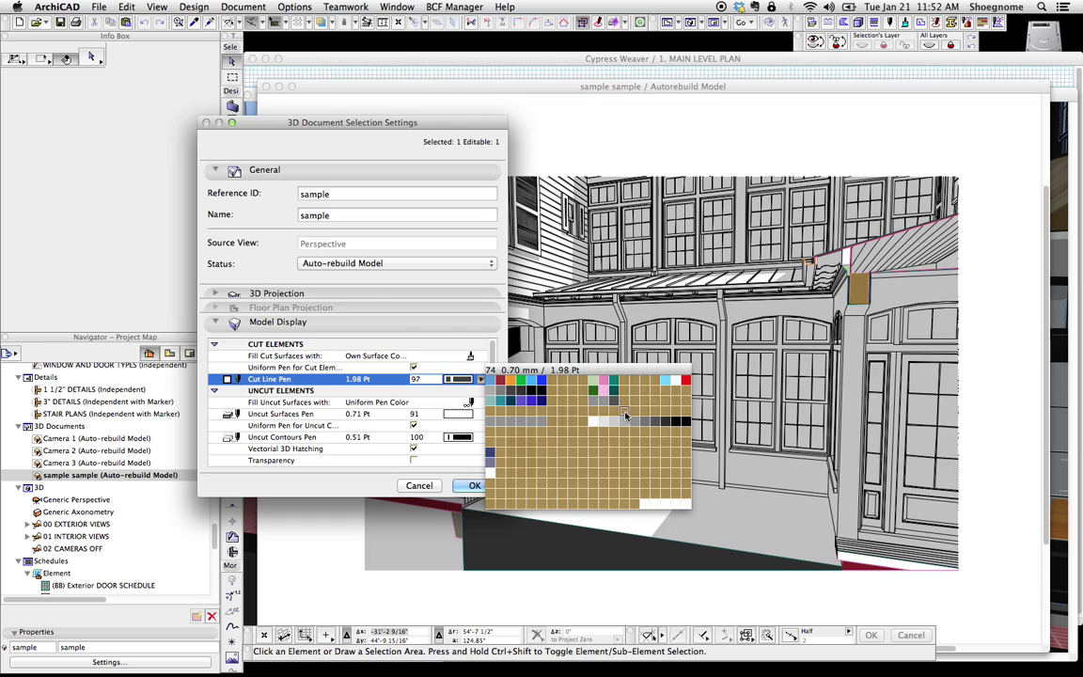
{"action": "left_click", "coordinate": [543, 400]}
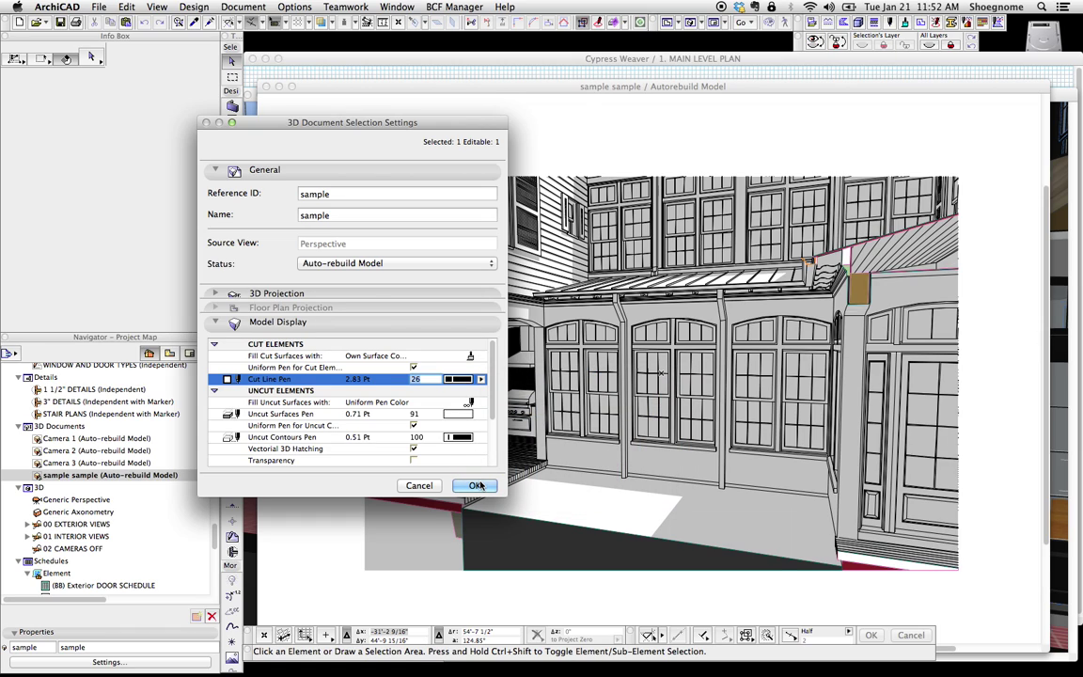
{"action": "left_click", "coordinate": [480, 378]}
{"action": "left_click", "coordinate": [542, 400]}
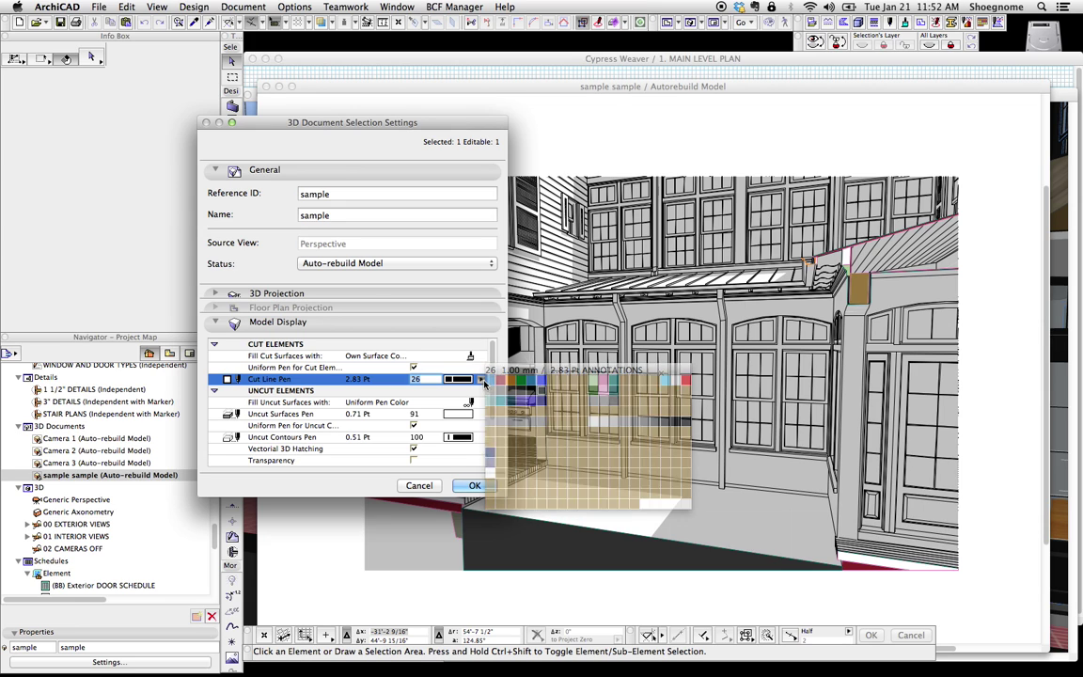
{"action": "left_click", "coordinate": [476, 485]}
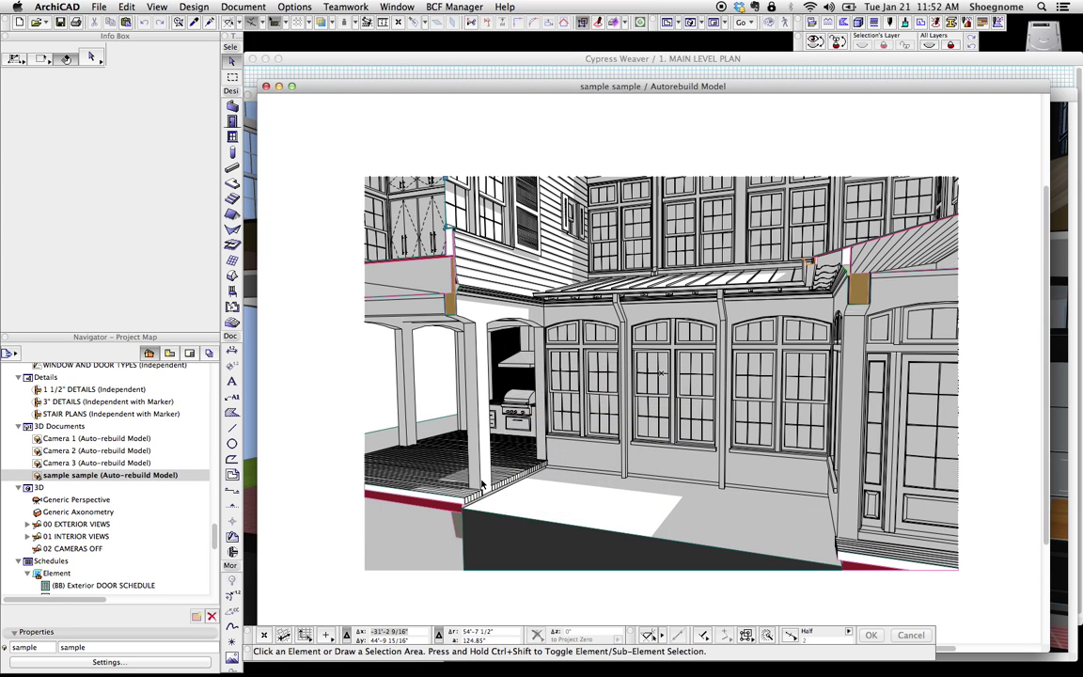
- Inspect the heavy cut outlines, then reopen the document settings and set the cut surfaces to fill with Uniform Surface
{"action": "scroll", "coordinate": [851, 275], "scroll_direction": "up", "scroll_amount": 5}
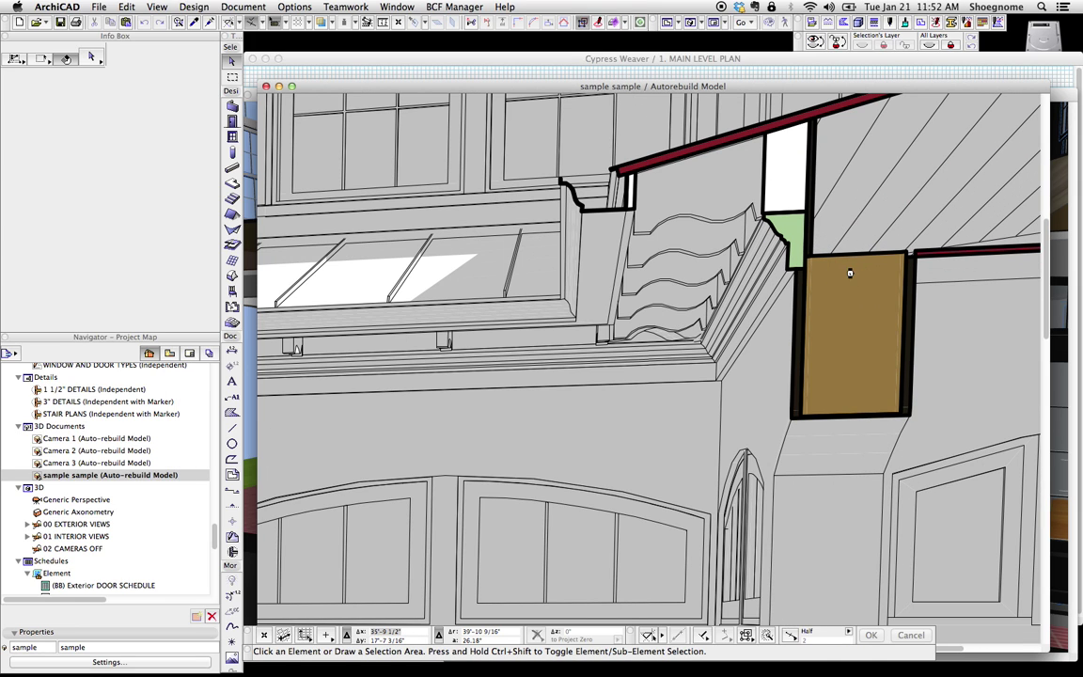
{"action": "scroll", "coordinate": [851, 274], "scroll_direction": "down", "scroll_amount": 6}
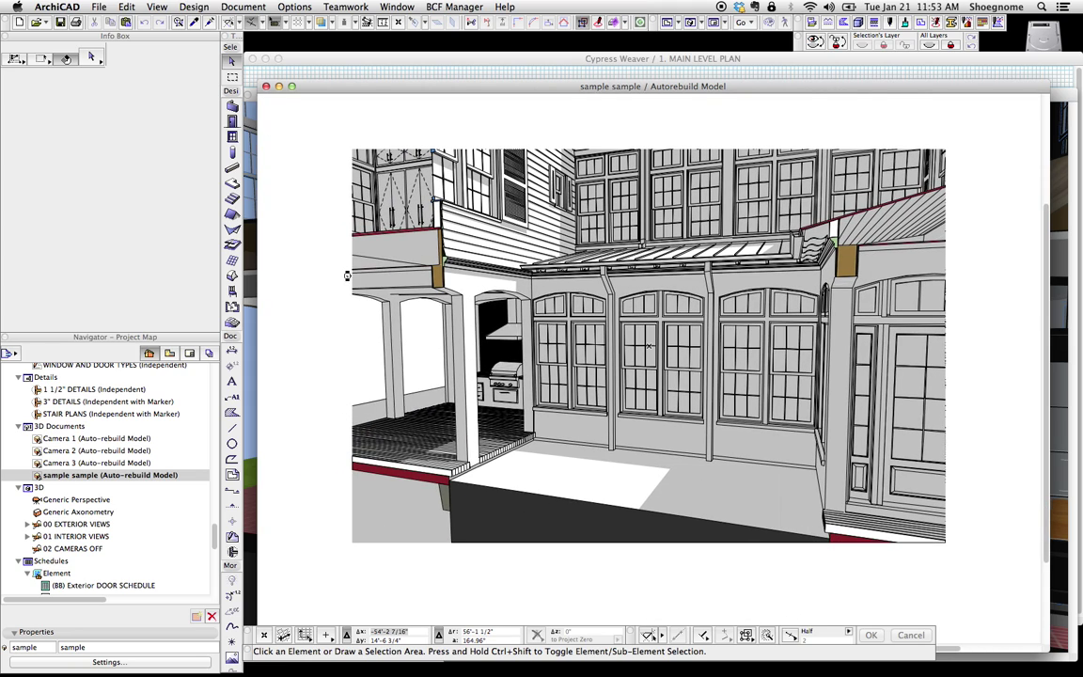
{"action": "right_click", "coordinate": [276, 219]}
{"action": "left_click", "coordinate": [346, 304]}
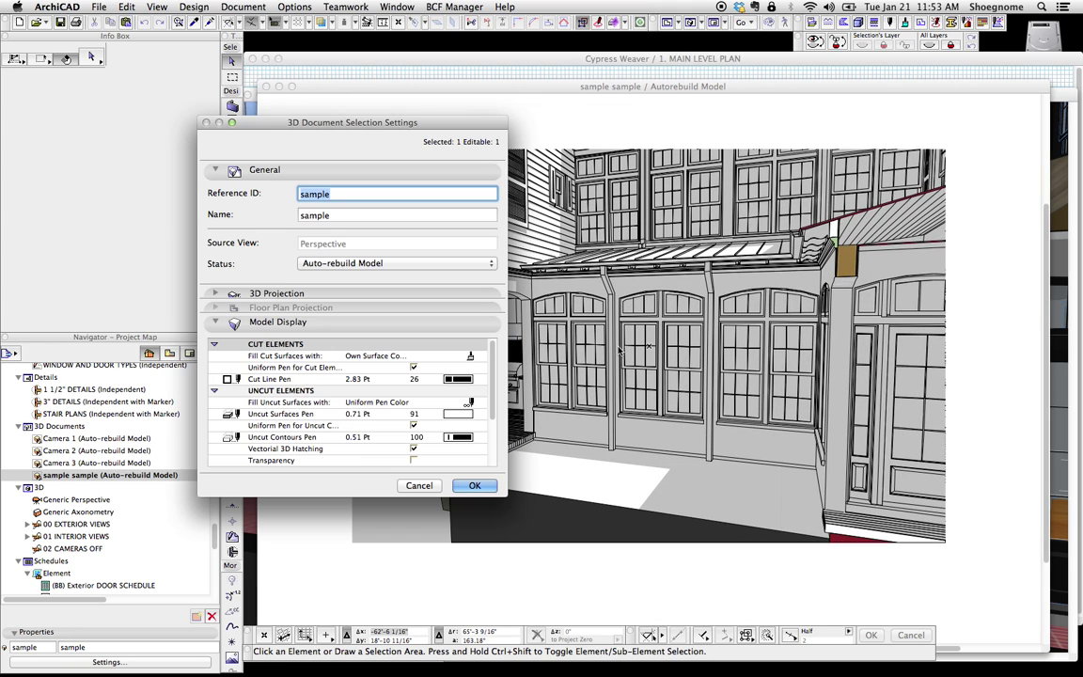
{"action": "left_click", "coordinate": [473, 357]}
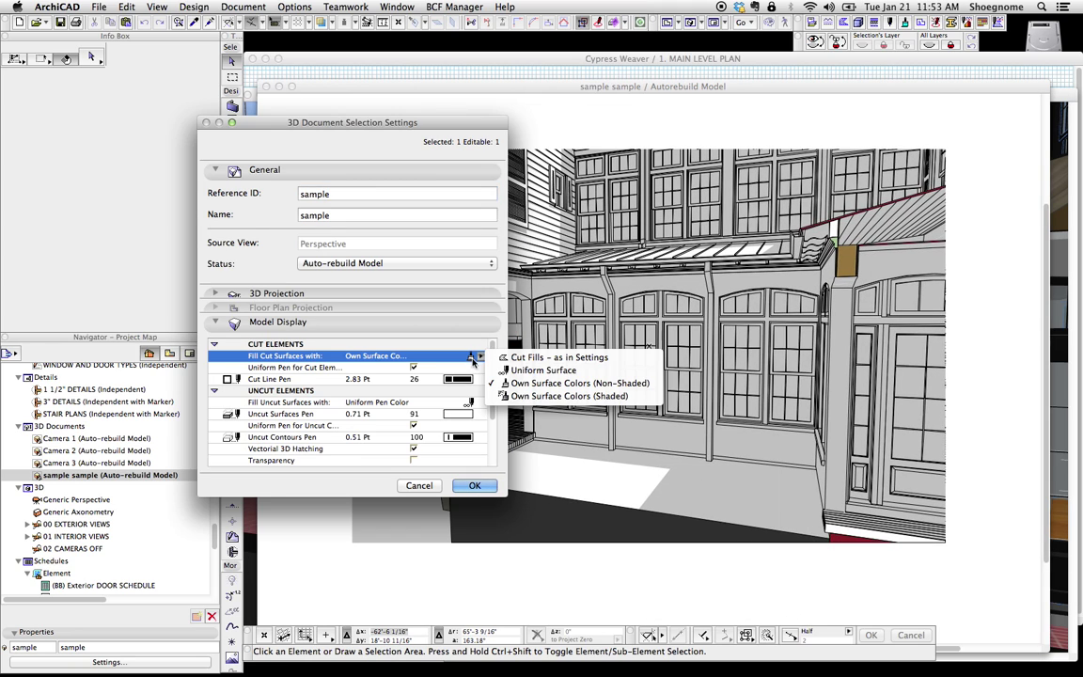
{"action": "left_click", "coordinate": [553, 371]}
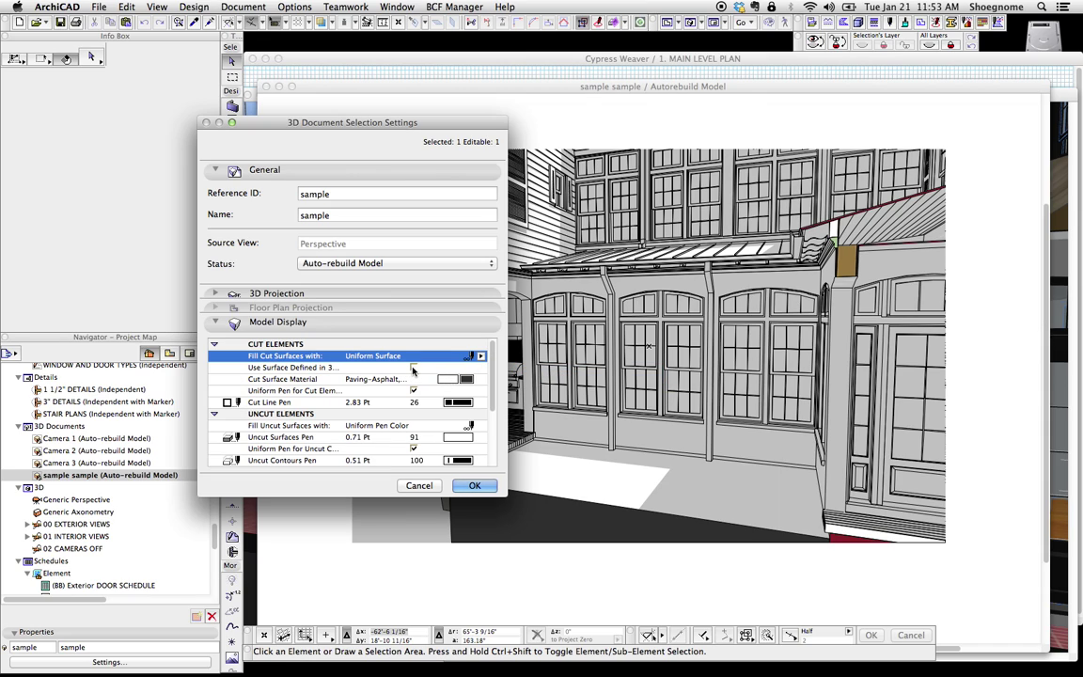
- Make the cut surfaces use the surface defined in 3D, apply the settings and compare the document with the 3D window
{"action": "left_click", "coordinate": [271, 370]}
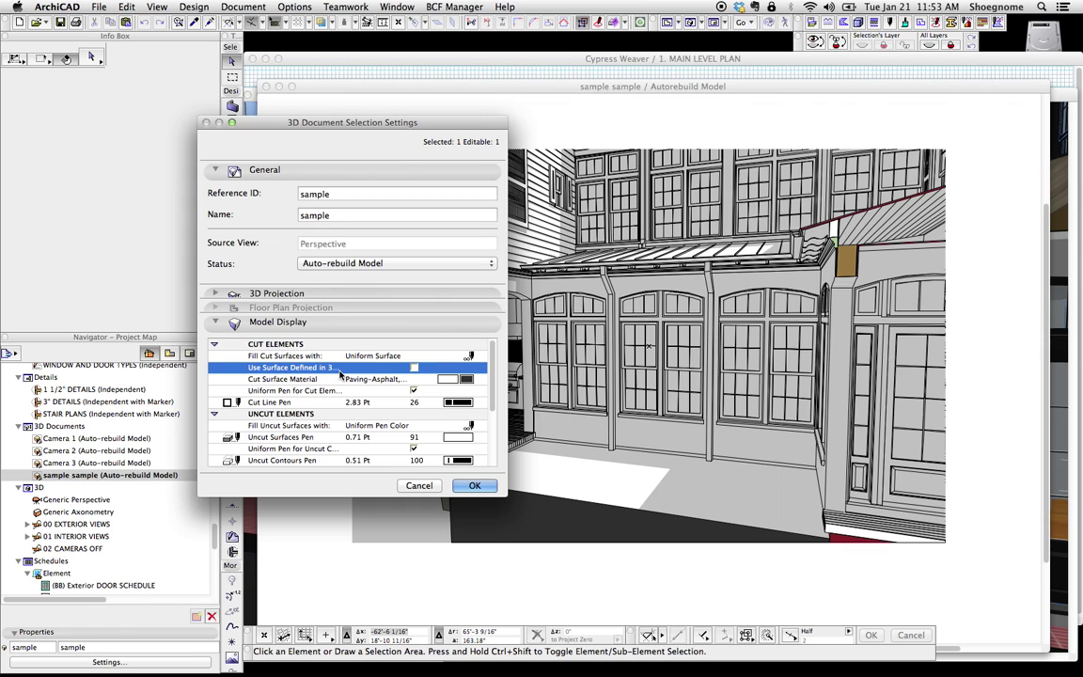
{"action": "left_click", "coordinate": [415, 367]}
{"action": "left_click", "coordinate": [471, 485]}
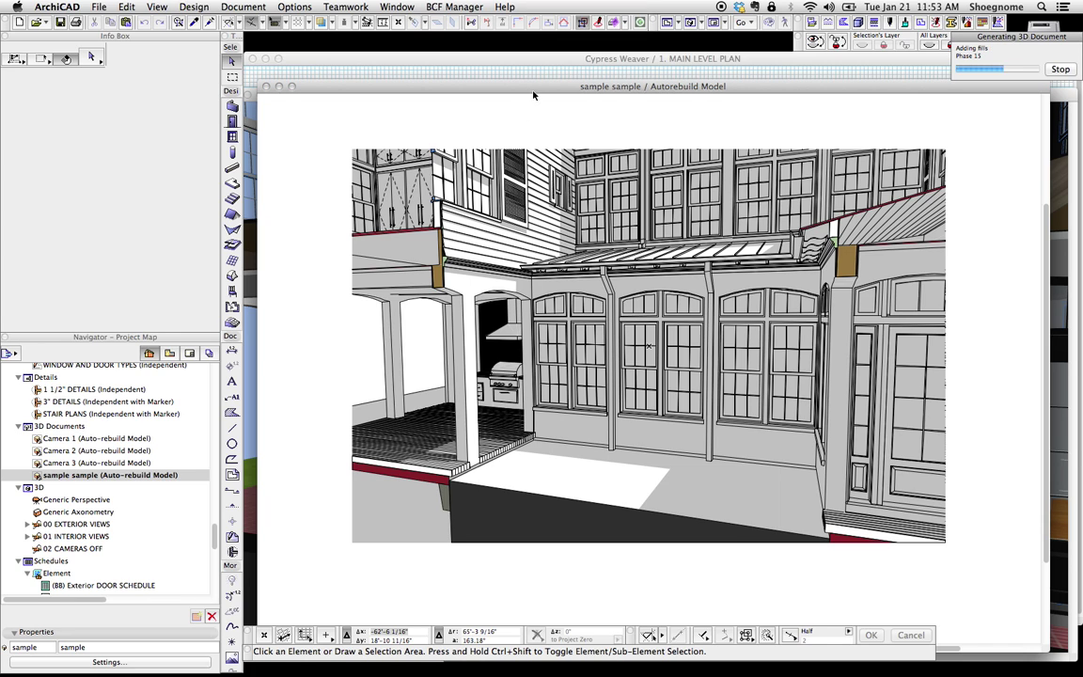
{"action": "left_click_drag", "start_coordinate": [535, 96], "coordinate": [354, 396]}
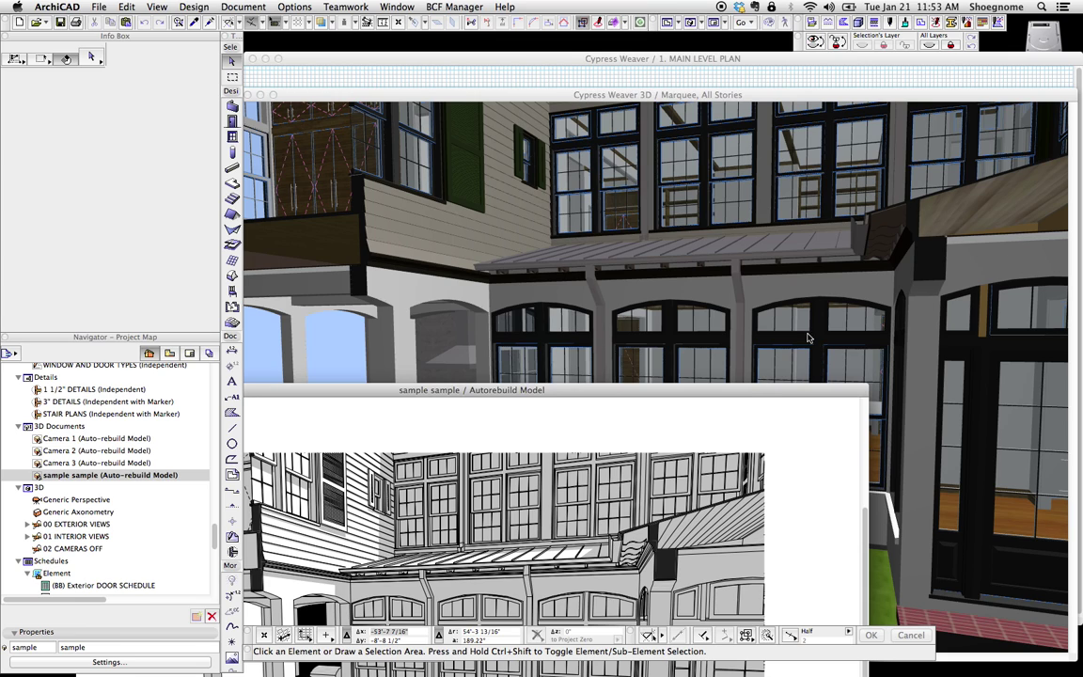
{"action": "double_click", "coordinate": [794, 389]}
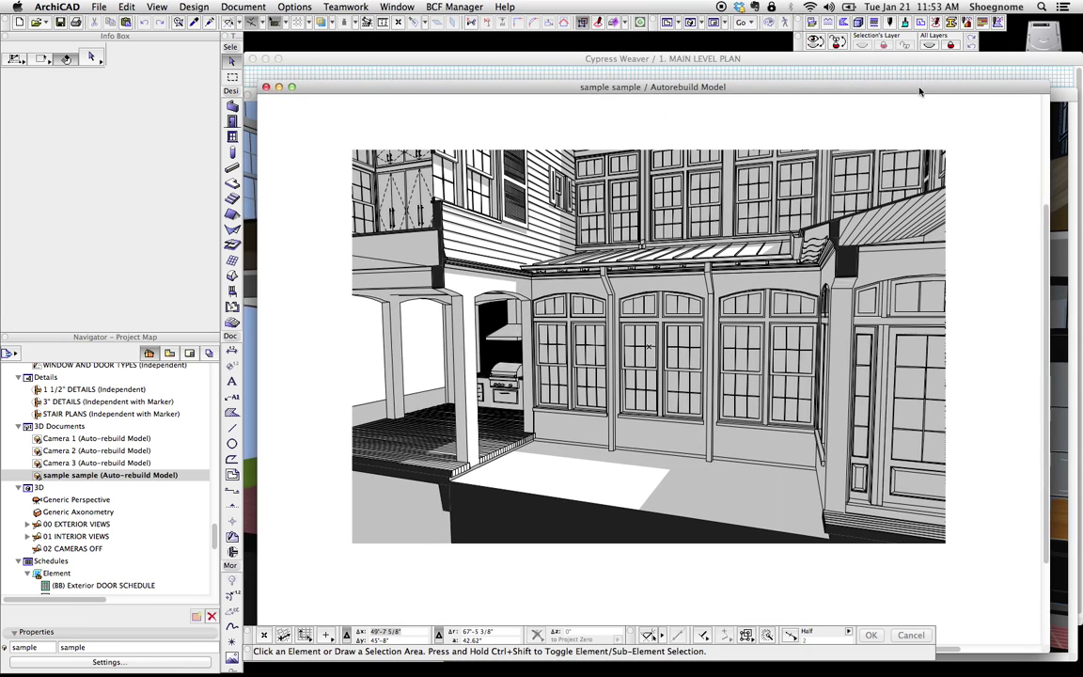
- Review the custom cut surface display in Filter and Cut Elements in 3D without changing it, and check the cut surfaces in the 3D window
{"action": "left_click", "coordinate": [243, 6]}
{"action": "mouse_move", "coordinate": [164, 7]}
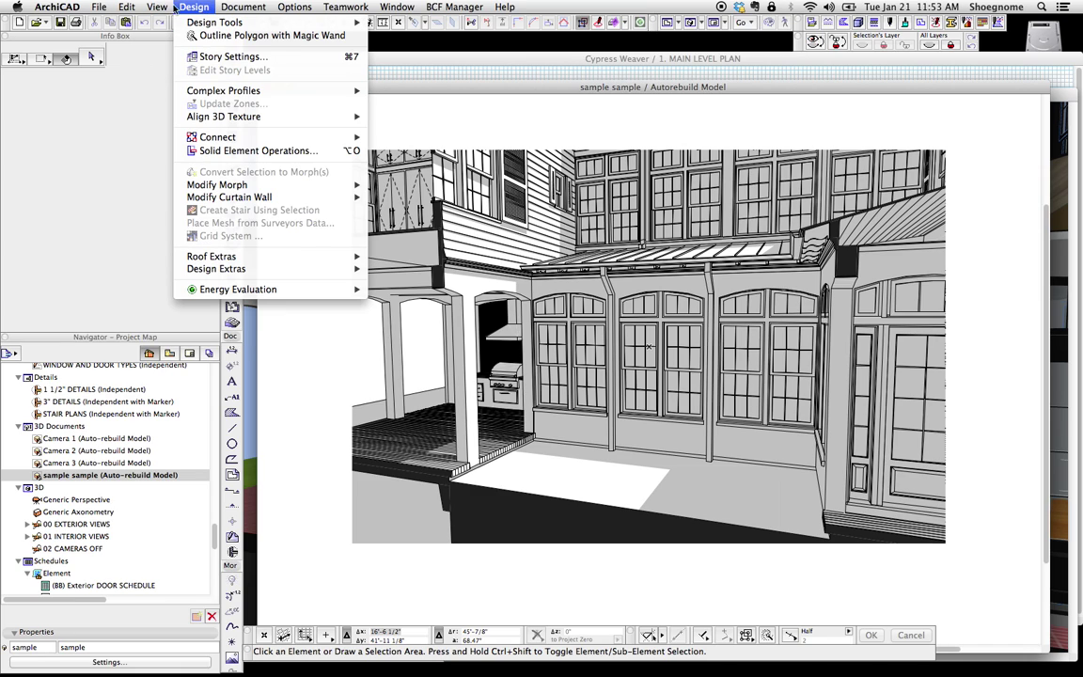
{"action": "mouse_move", "coordinate": [235, 268]}
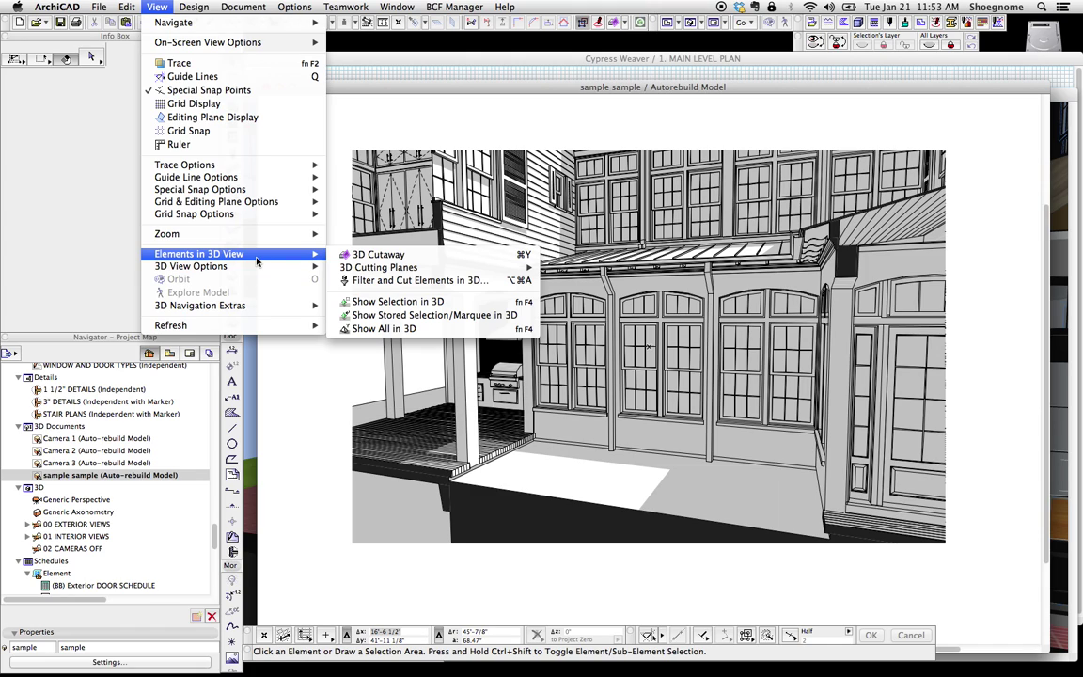
{"action": "mouse_move", "coordinate": [375, 271]}
{"action": "left_click", "coordinate": [408, 281]}
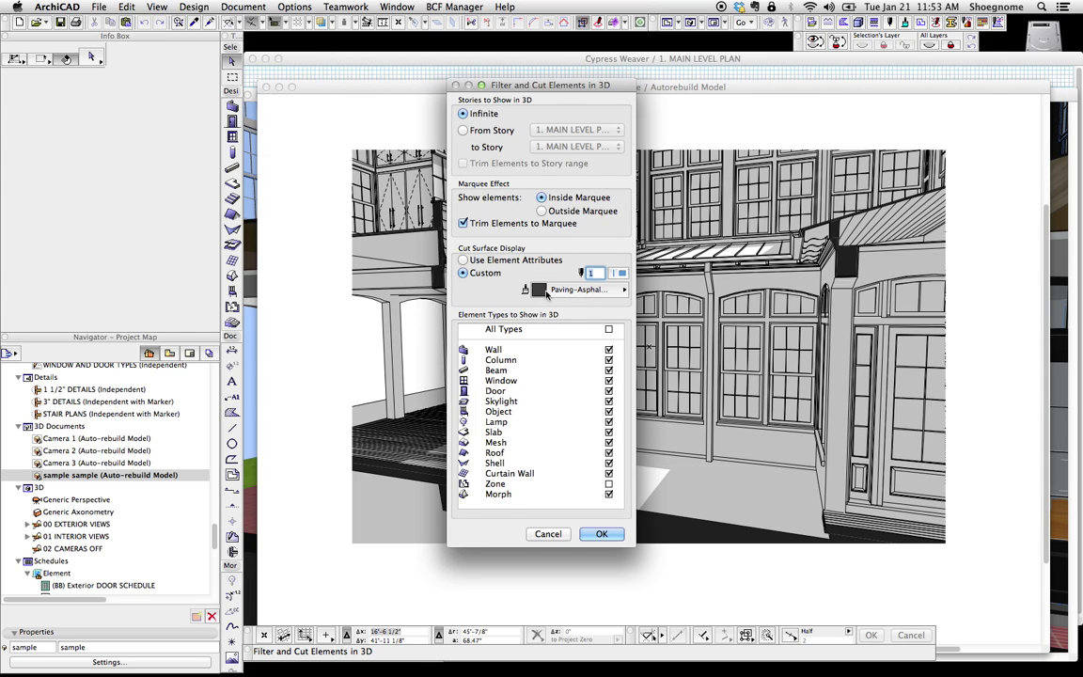
{"action": "left_click", "coordinate": [575, 288]}
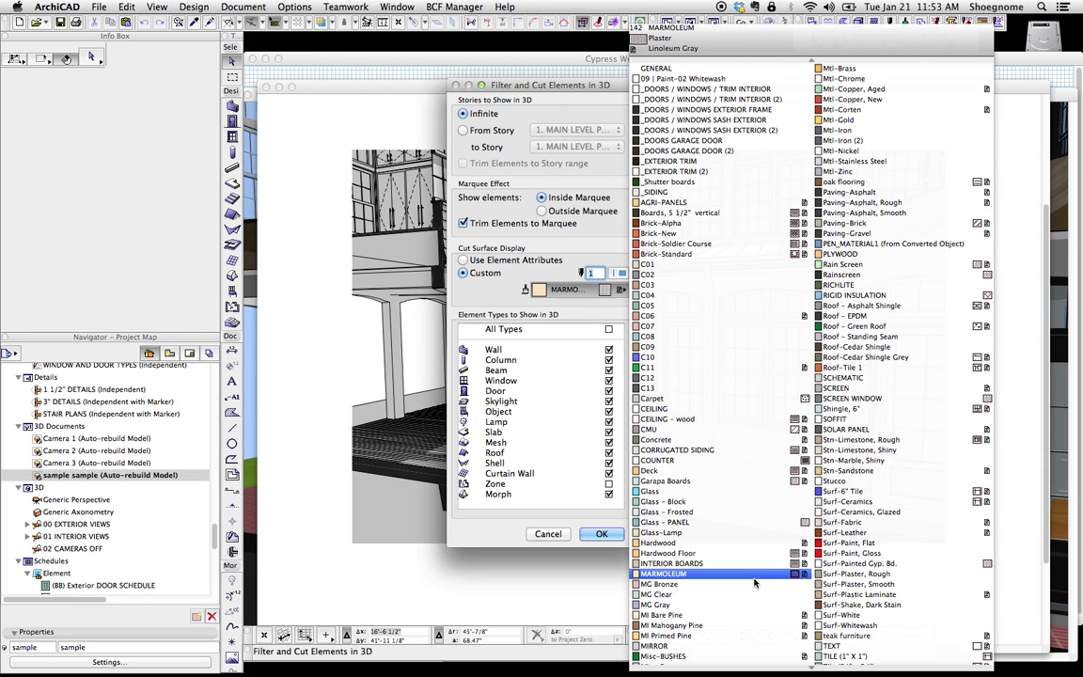
{"action": "left_click", "coordinate": [495, 297]}
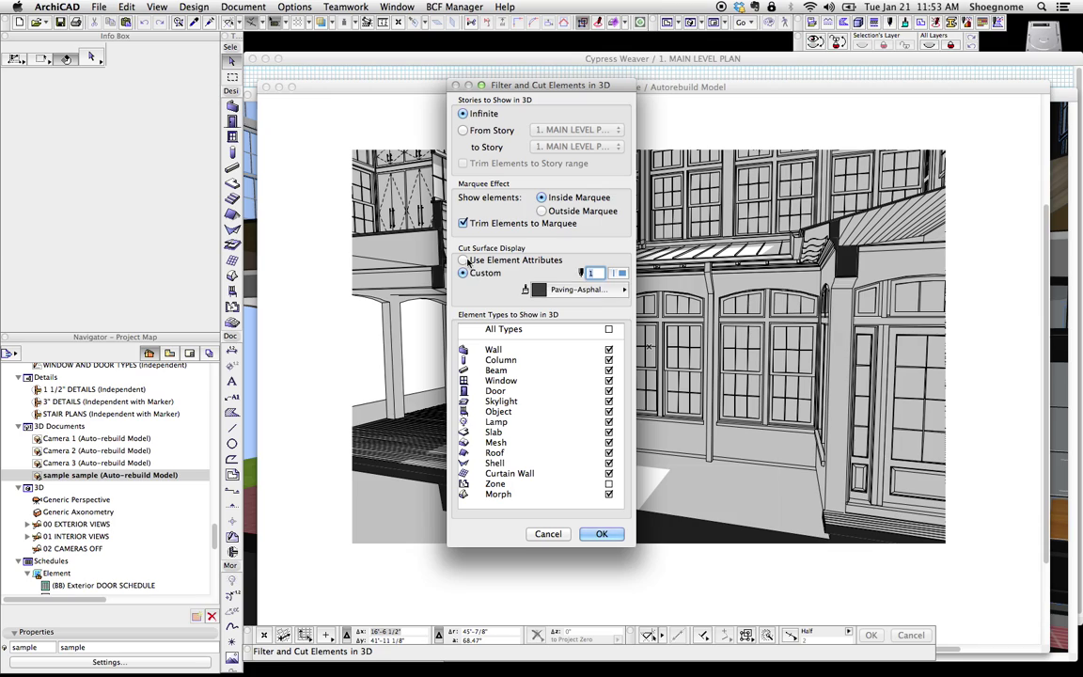
{"action": "left_click", "coordinate": [463, 259]}
{"action": "left_click", "coordinate": [497, 273]}
{"action": "left_click", "coordinate": [548, 534]}
{"action": "left_click_drag", "start_coordinate": [659, 87], "coordinate": [564, 650]}
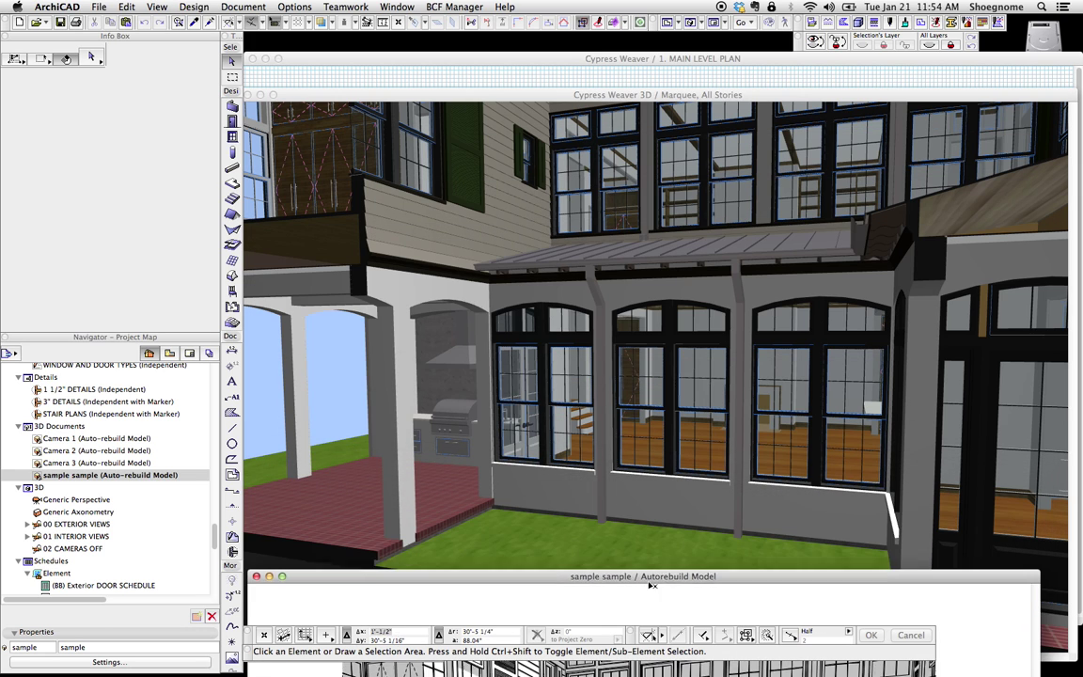
{"action": "left_click", "coordinate": [279, 651]}
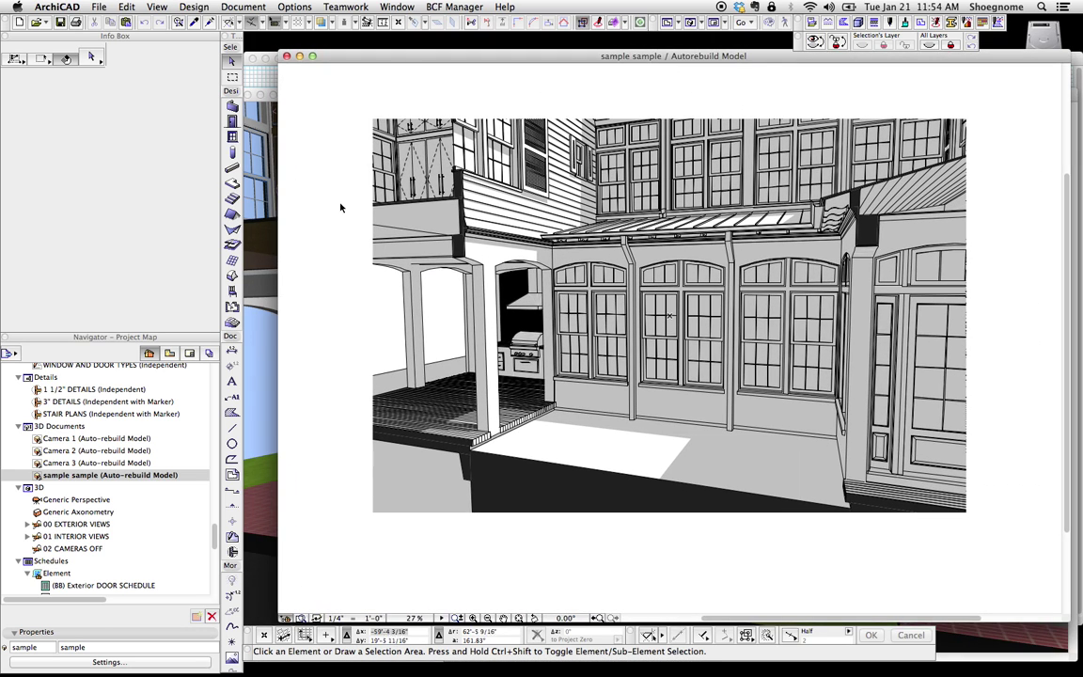
- In the sample document's settings, turn off the surface defined in 3D and set the cut surface material to Surf-Paint, Gloss
{"action": "right_click", "coordinate": [341, 205]}
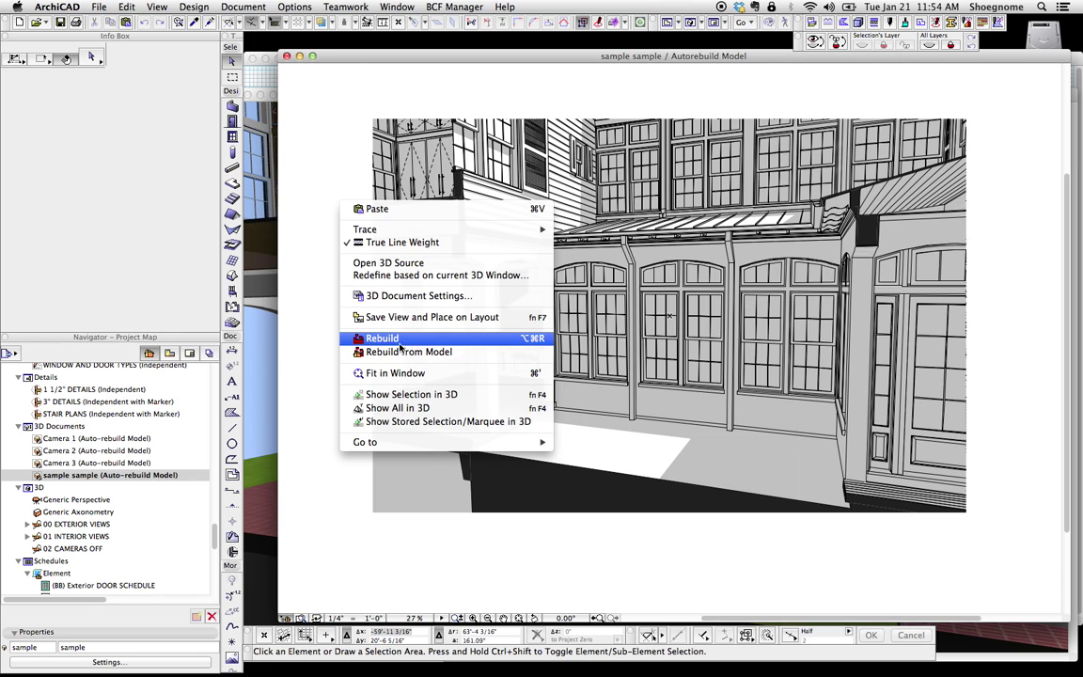
{"action": "left_click", "coordinate": [404, 295]}
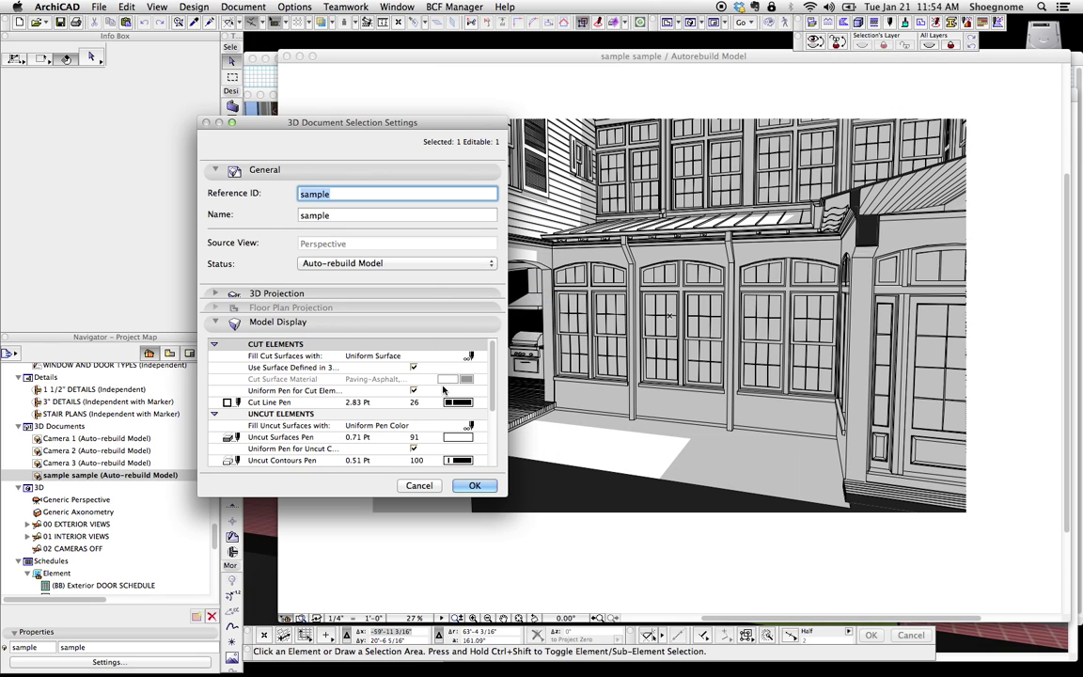
{"action": "left_click", "coordinate": [469, 358]}
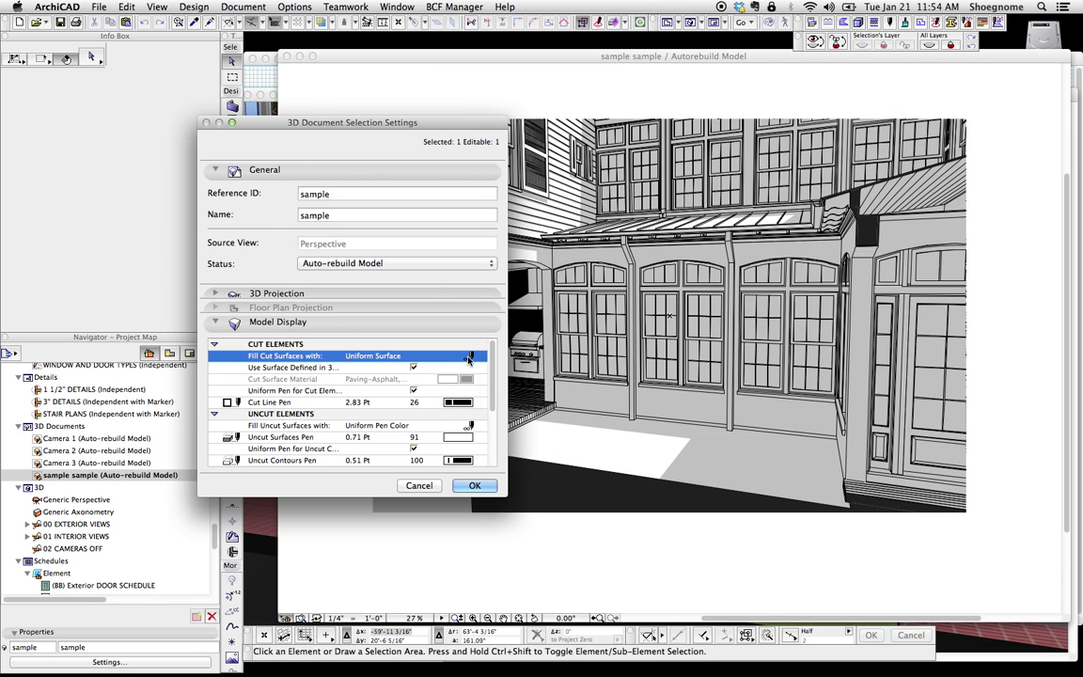
{"action": "left_click", "coordinate": [469, 358]}
{"action": "left_click", "coordinate": [402, 381]}
{"action": "left_click", "coordinate": [464, 380]}
{"action": "left_click", "coordinate": [466, 380]}
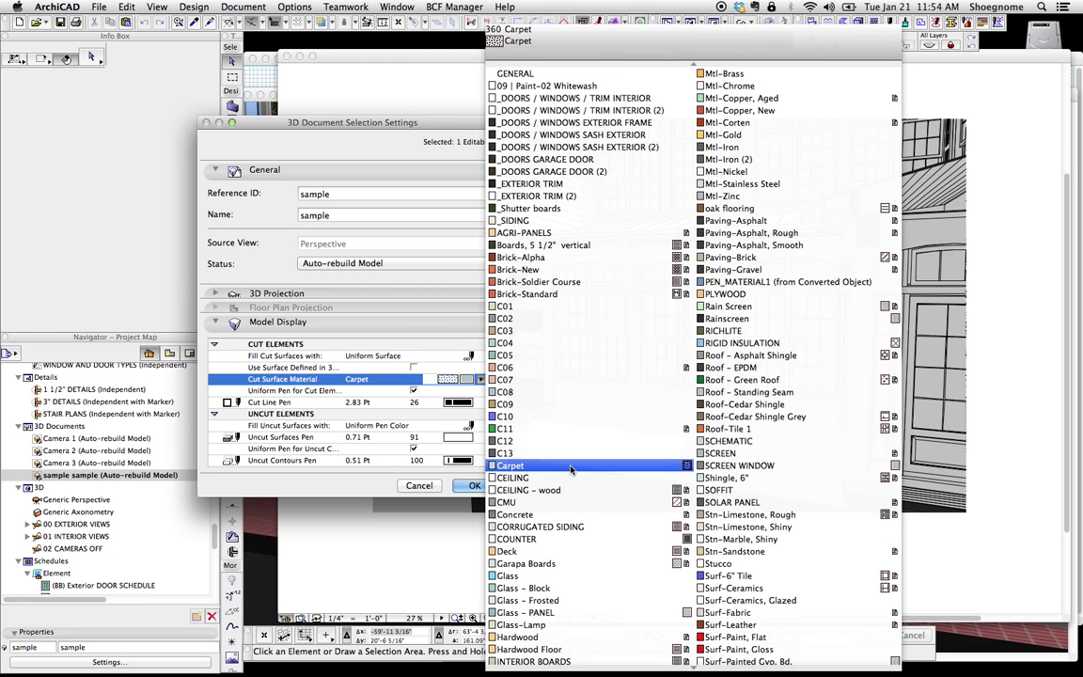
{"action": "scroll", "coordinate": [740, 647], "scroll_direction": "down", "scroll_amount": 5}
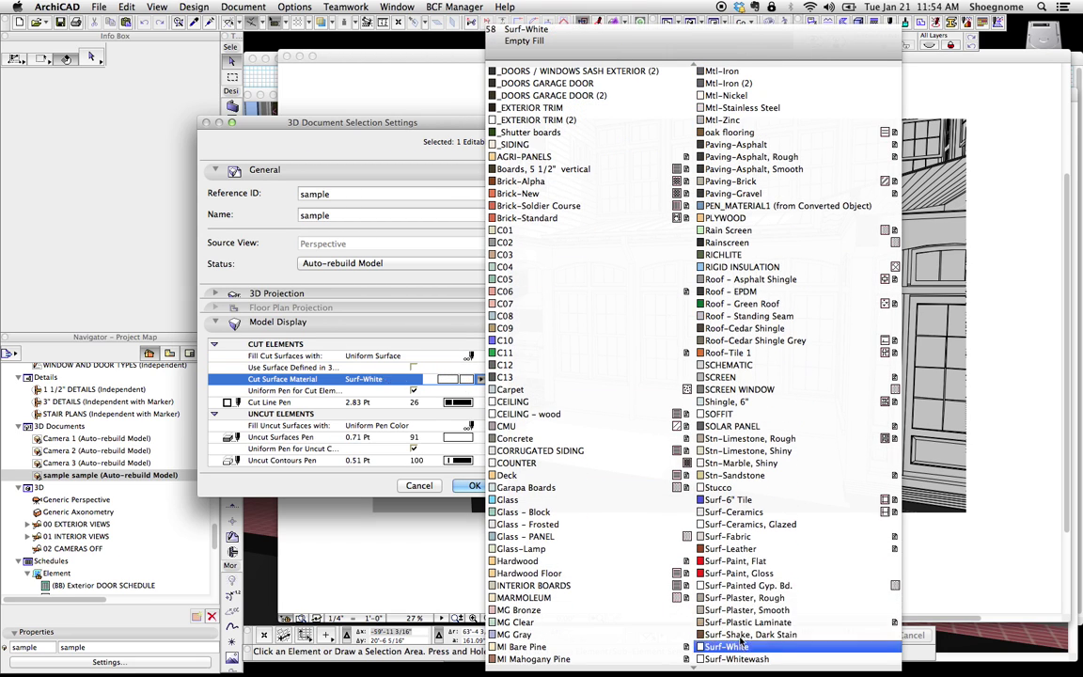
{"action": "left_click", "coordinate": [740, 572]}
- Set the cut line pen to red 0.51 pt pen 20 and apply the document settings
{"action": "left_click", "coordinate": [457, 402]}
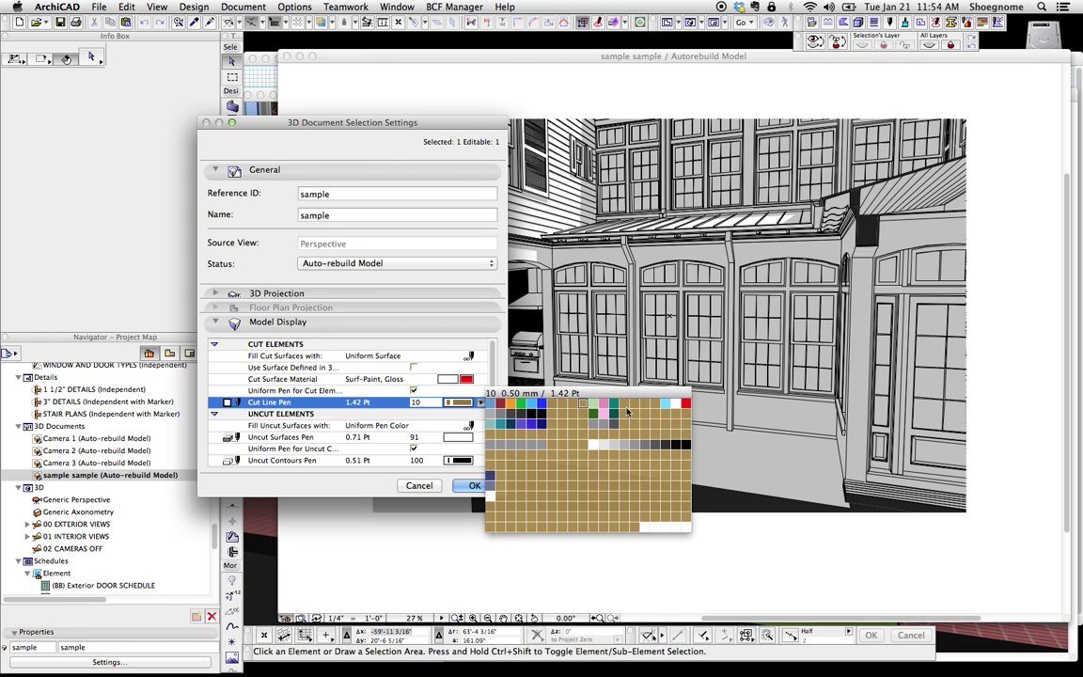
{"action": "left_click", "coordinate": [498, 404]}
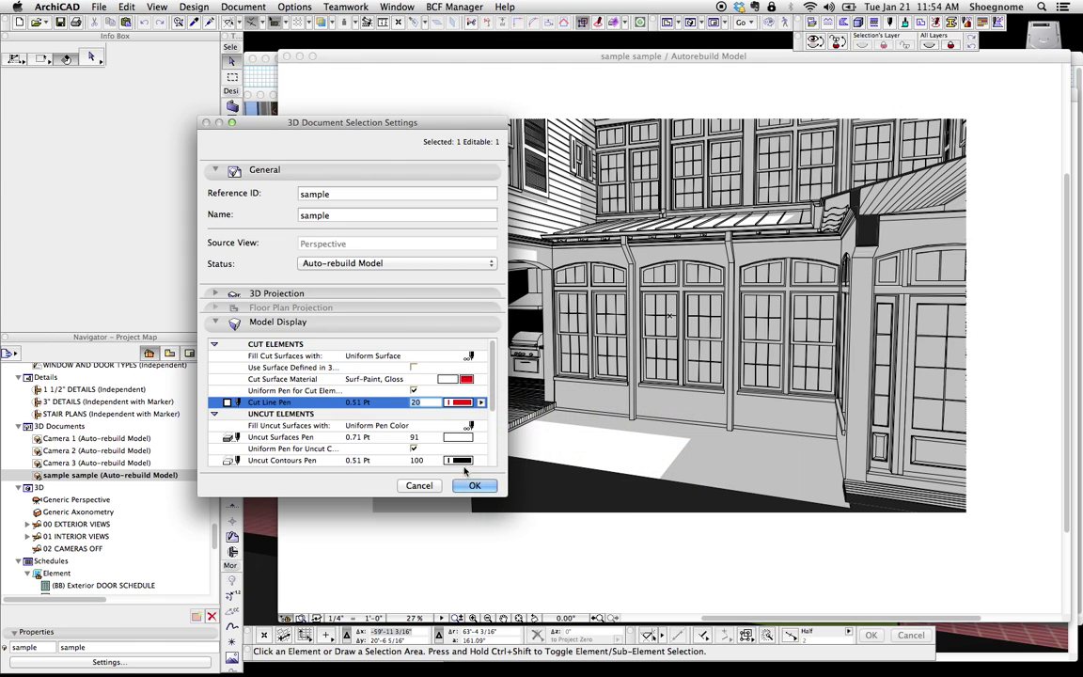
{"action": "left_click", "coordinate": [475, 485]}
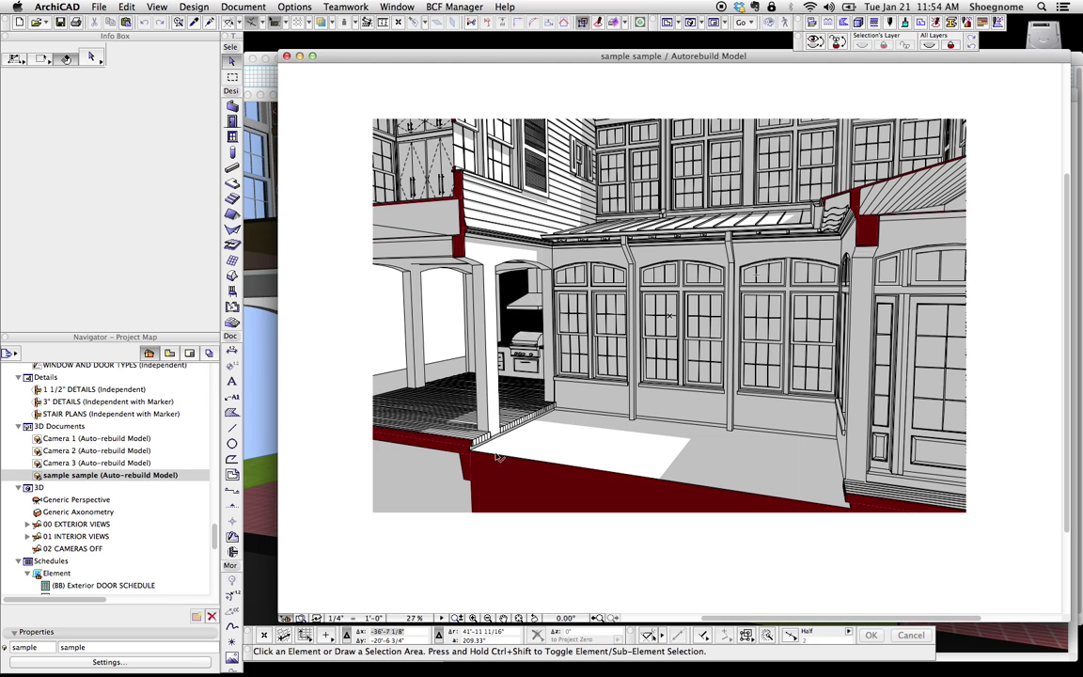
- Examine the red cut surfaces and outlines up close at the porch beam, siding and foundation near the door
{"action": "scroll", "coordinate": [626, 279], "scroll_direction": "up", "scroll_amount": 3}
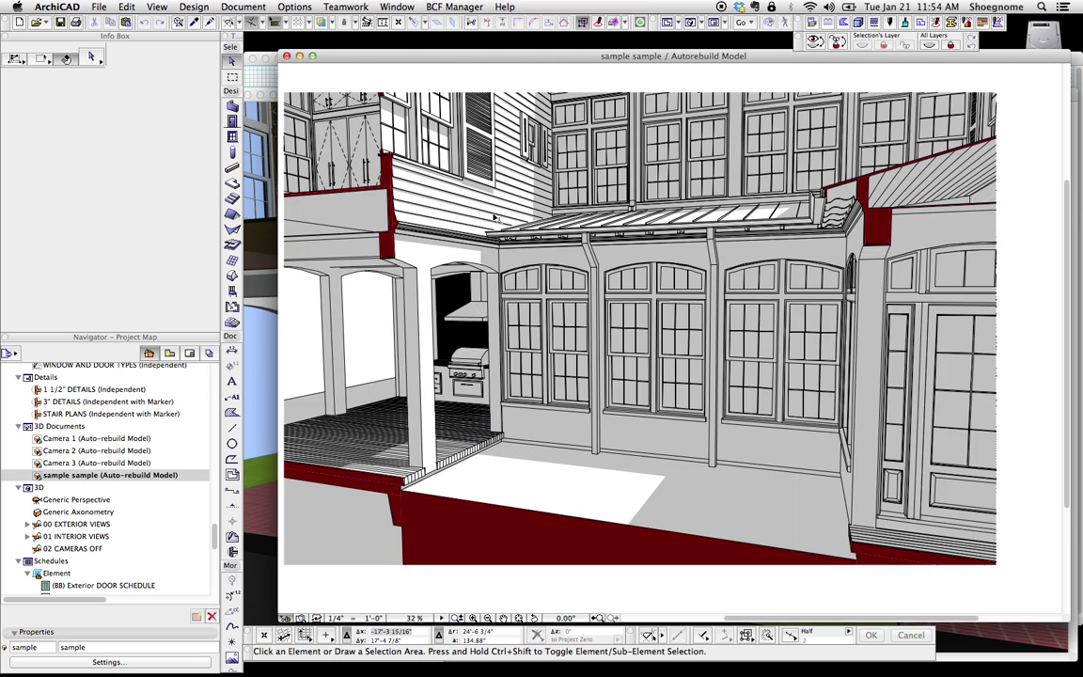
{"action": "scroll", "coordinate": [625, 278], "scroll_direction": "up", "scroll_amount": 8}
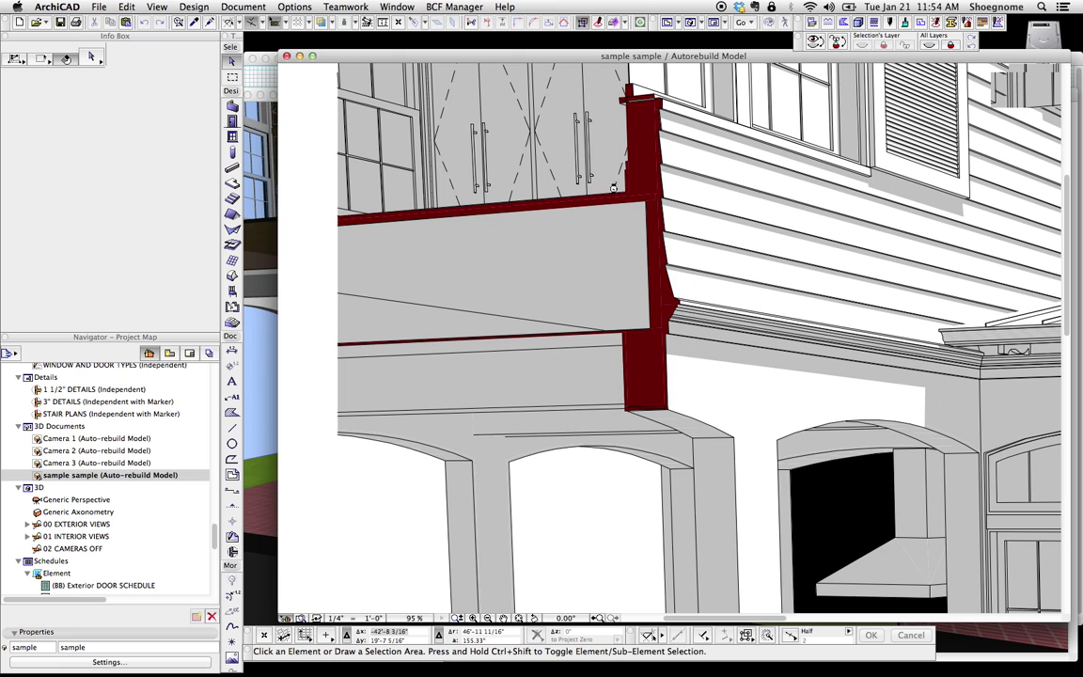
{"action": "scroll", "coordinate": [520, 236], "scroll_direction": "down", "scroll_amount": 10}
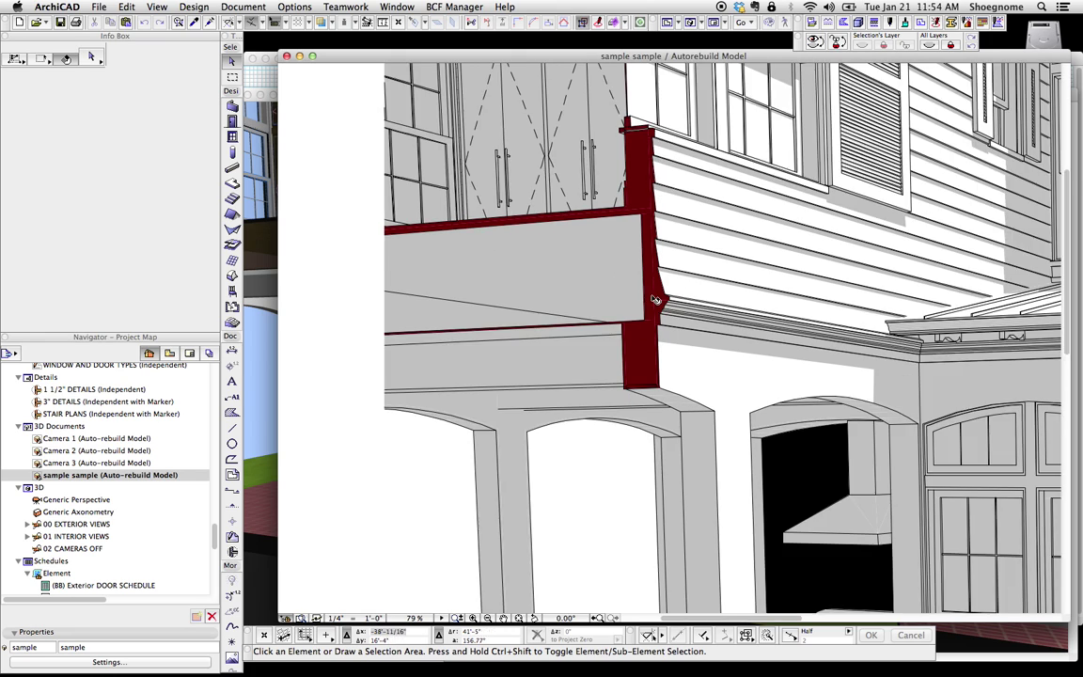
{"action": "scroll", "coordinate": [601, 488], "scroll_direction": "down", "scroll_amount": 2}
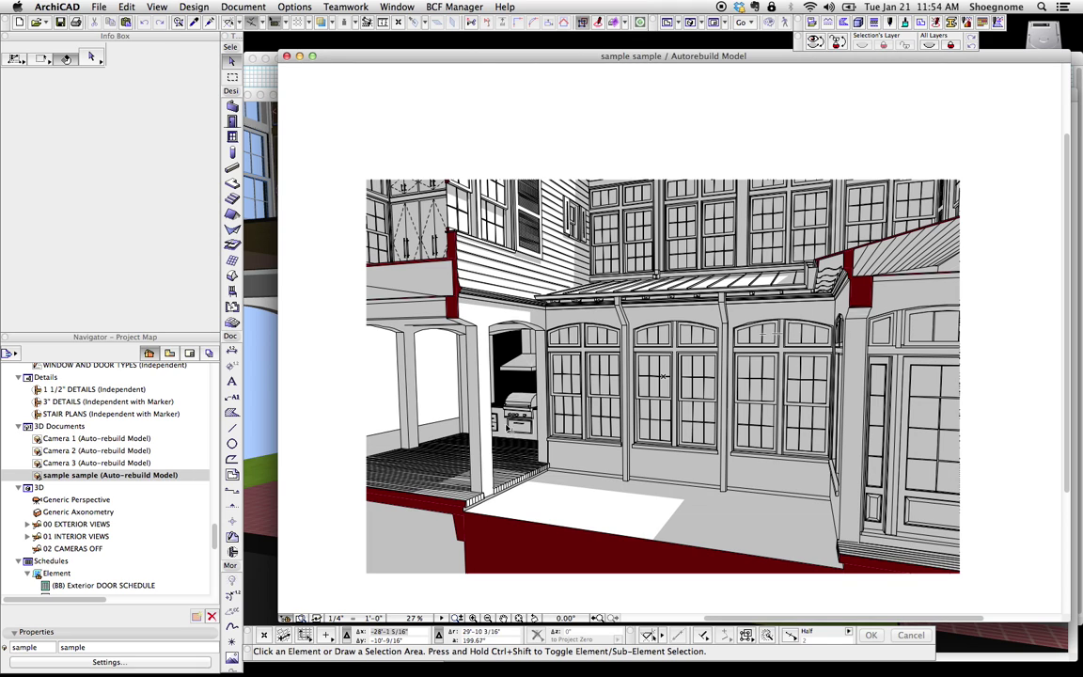
{"action": "scroll", "coordinate": [533, 402], "scroll_direction": "up", "scroll_amount": 10}
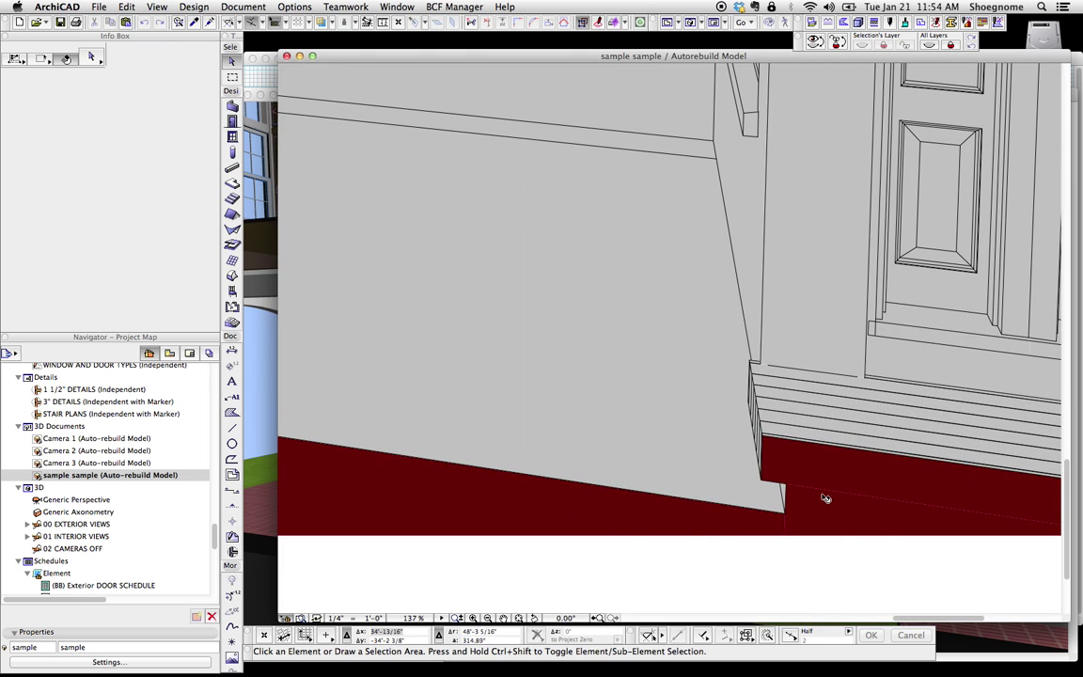
{"action": "scroll", "coordinate": [538, 502], "scroll_direction": "down", "scroll_amount": 10}
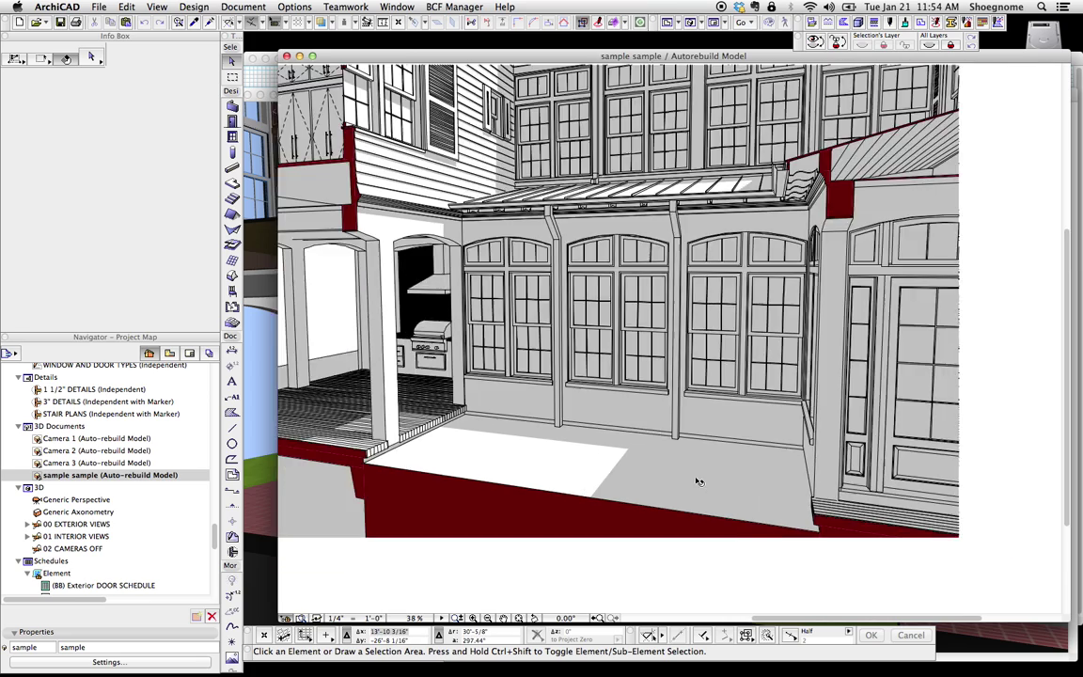
{"action": "scroll", "coordinate": [693, 466], "scroll_direction": "up", "scroll_amount": 2}
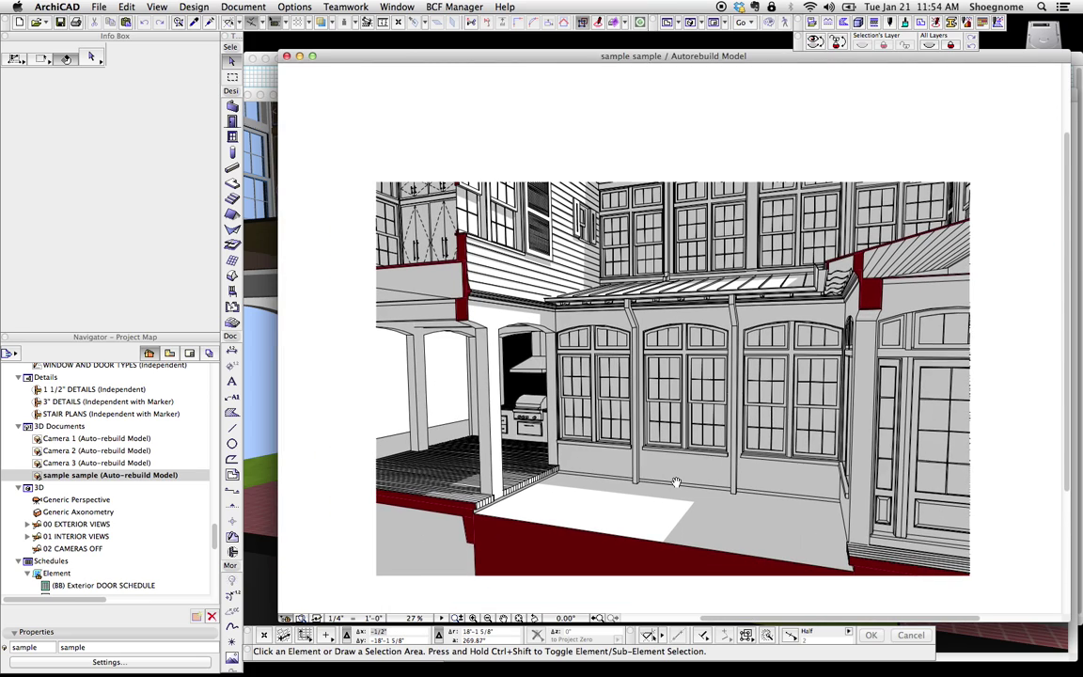